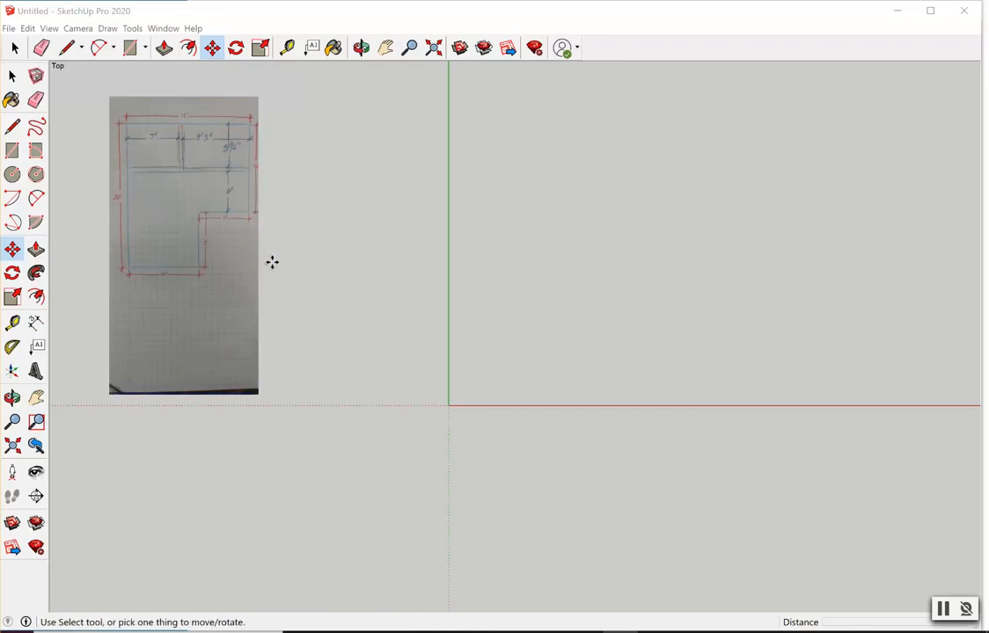
Set the camera to the standard top view, ready for drawing with the Line tool.
click(66, 51)
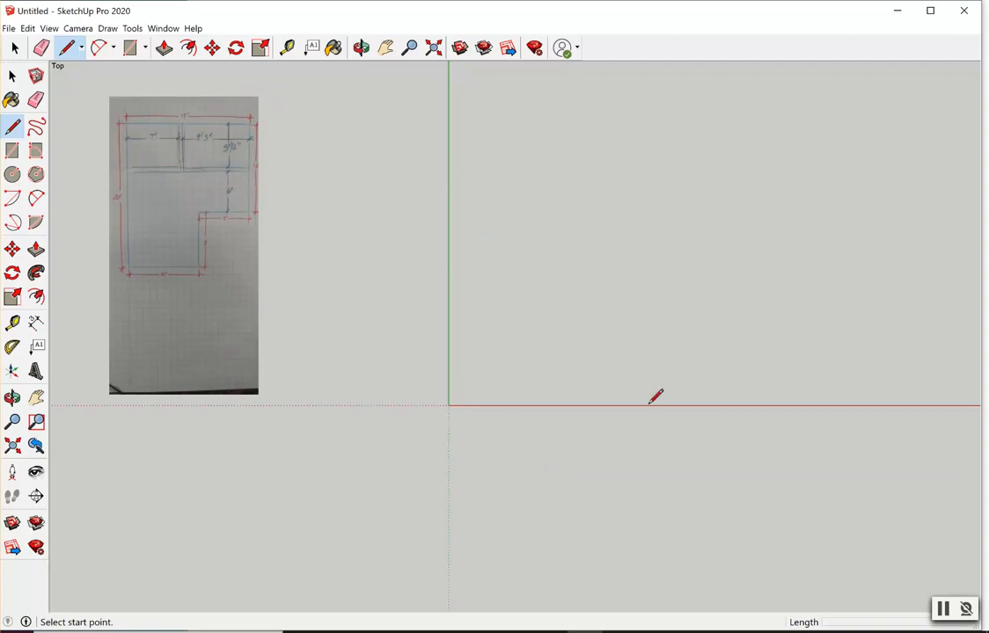
click(108, 29)
mouse_move(79, 31)
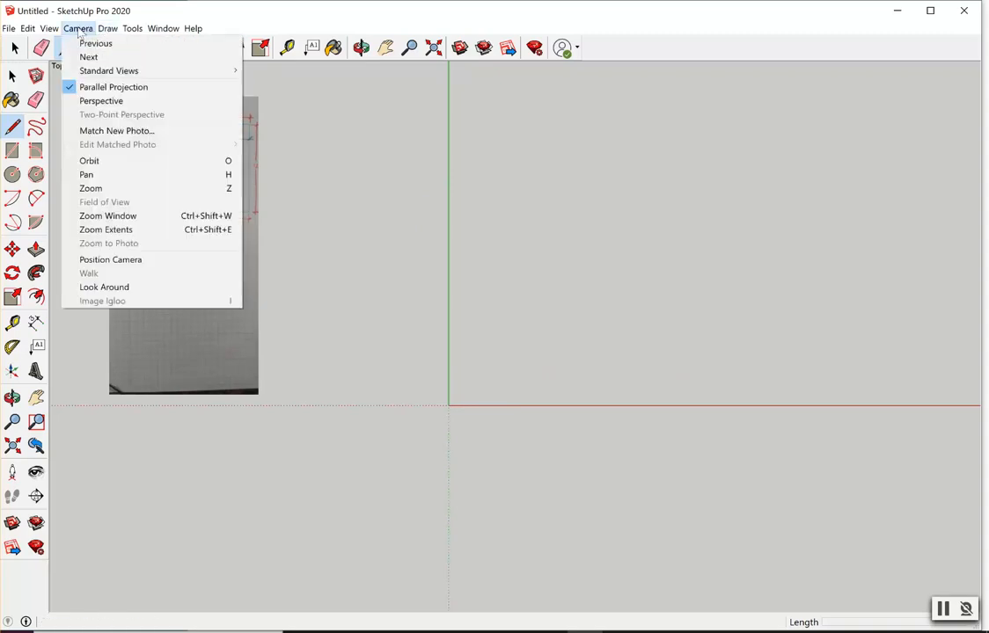
mouse_move(104, 73)
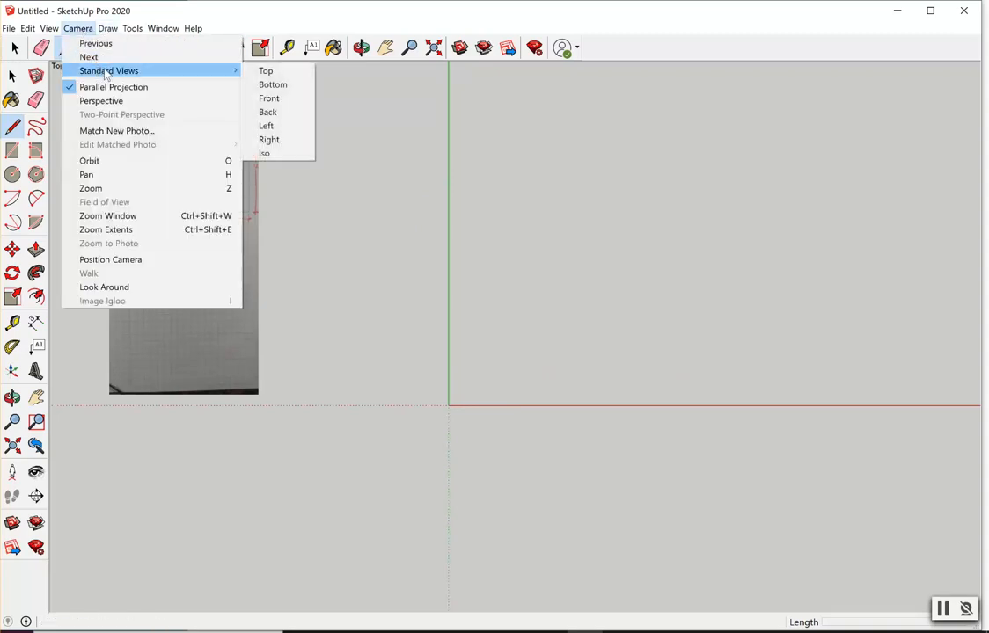
click(289, 76)
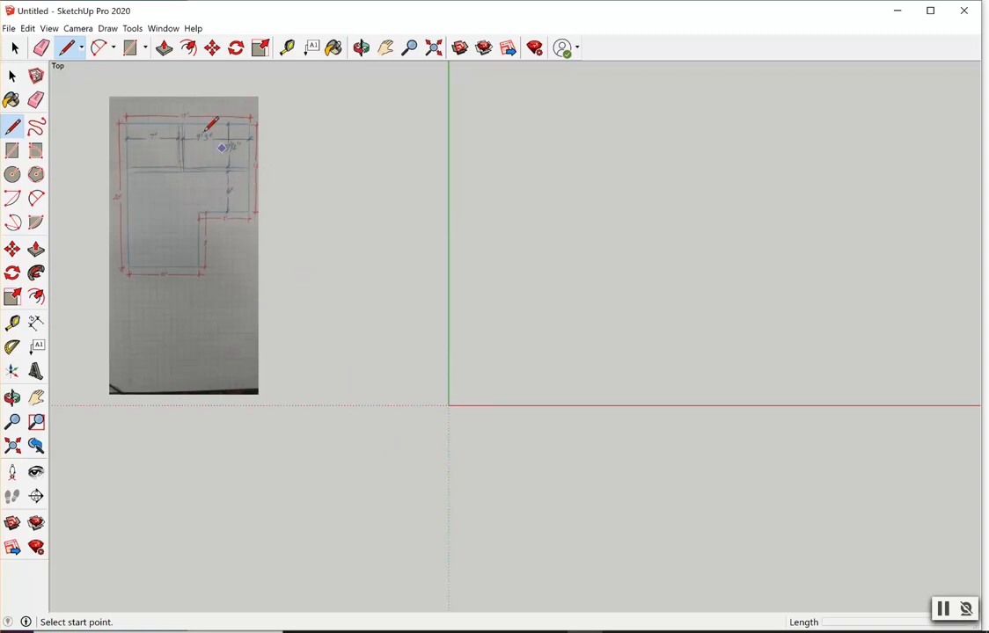
Switch the camera to perspective and return it to parallel projection.
click(88, 30)
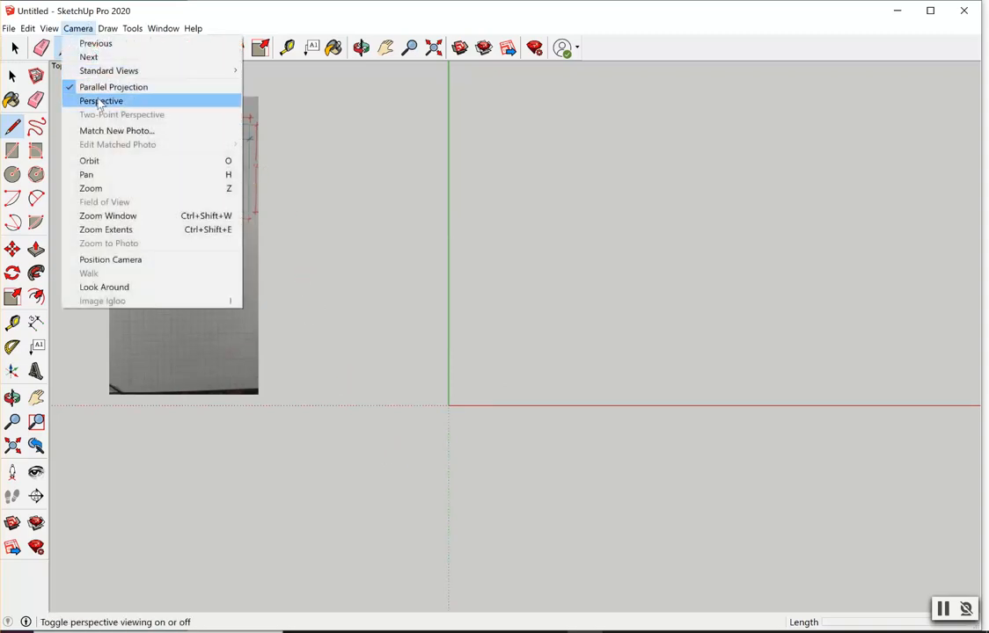
click(92, 100)
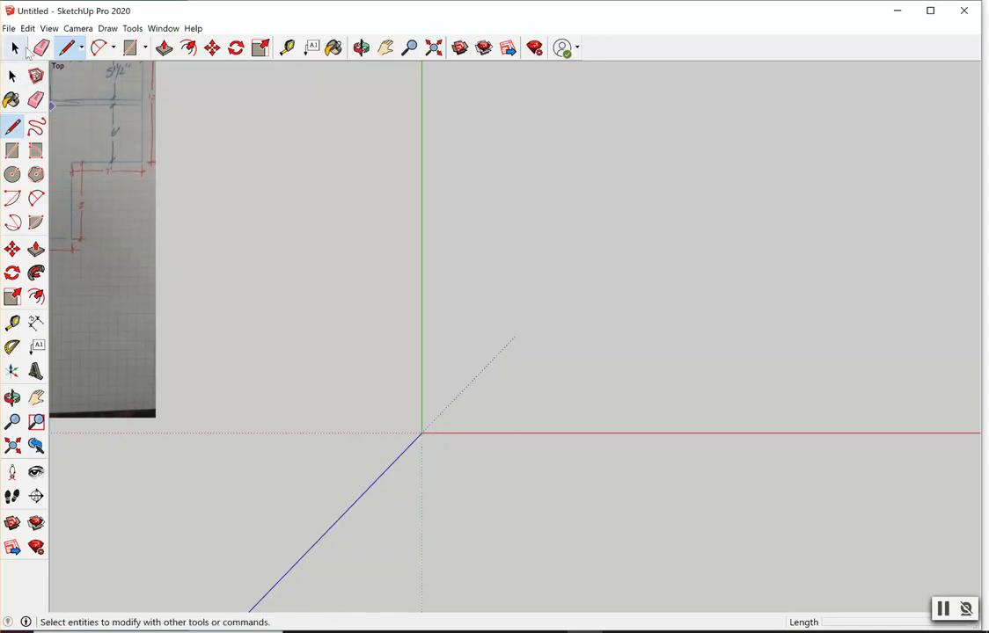
click(77, 28)
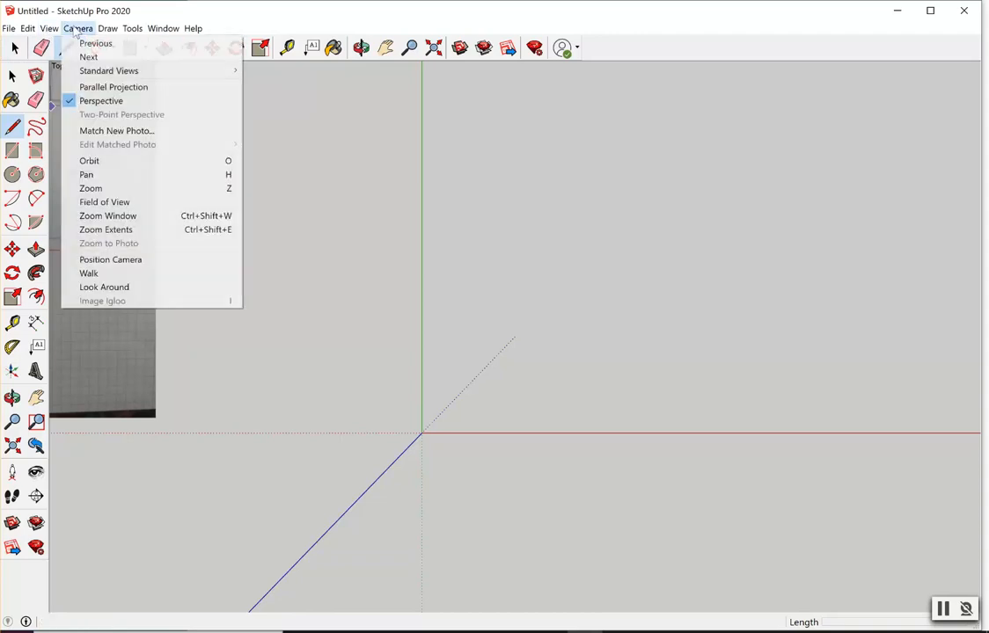
click(114, 87)
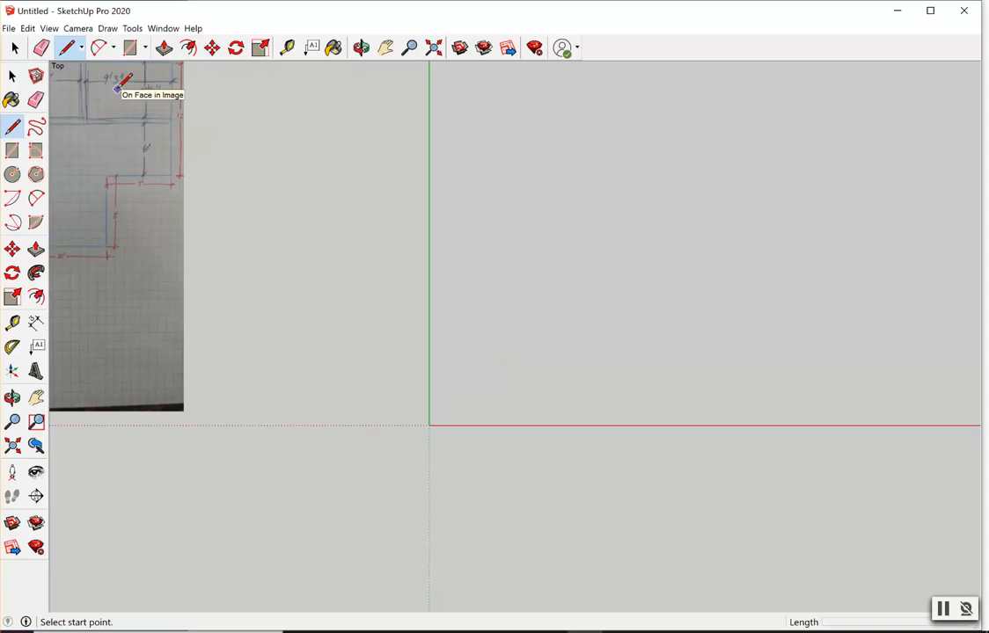
click(621, 631)
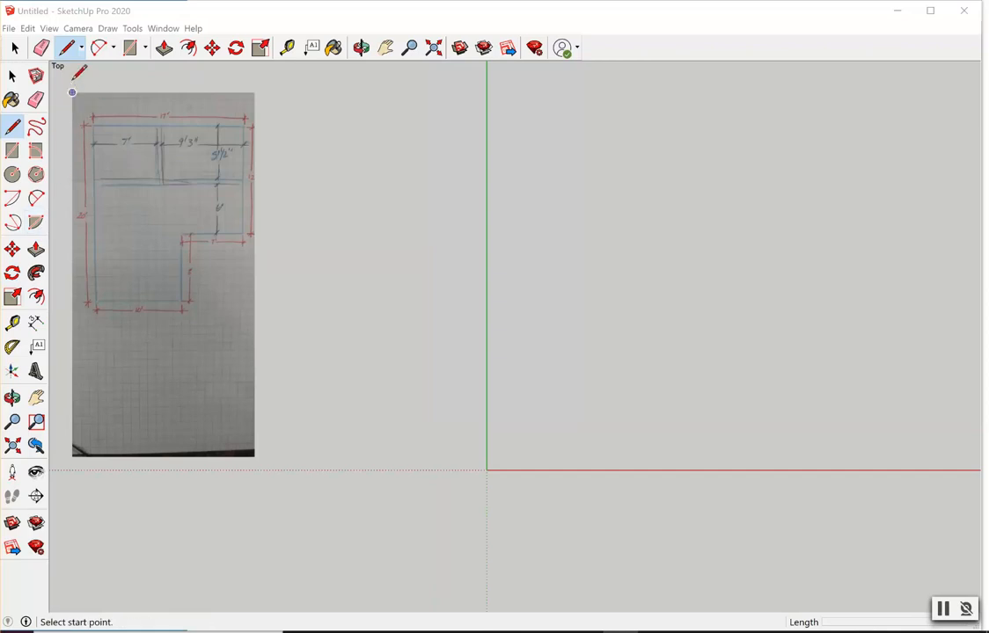
Draw a practice chain of four connected lines in stair-step form beside the sketch image and end the chain.
click(406, 448)
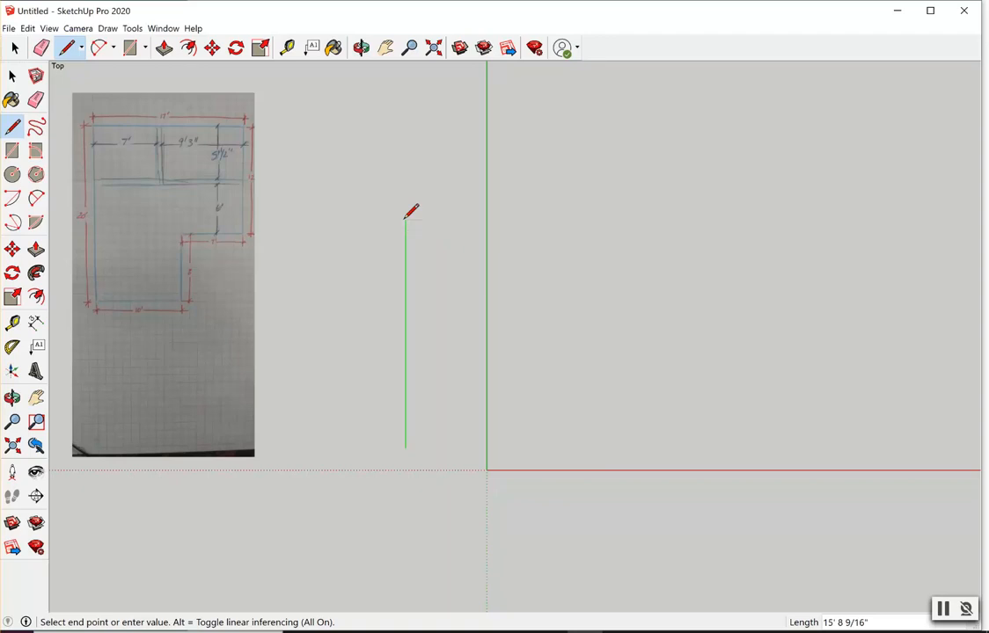
click(406, 316)
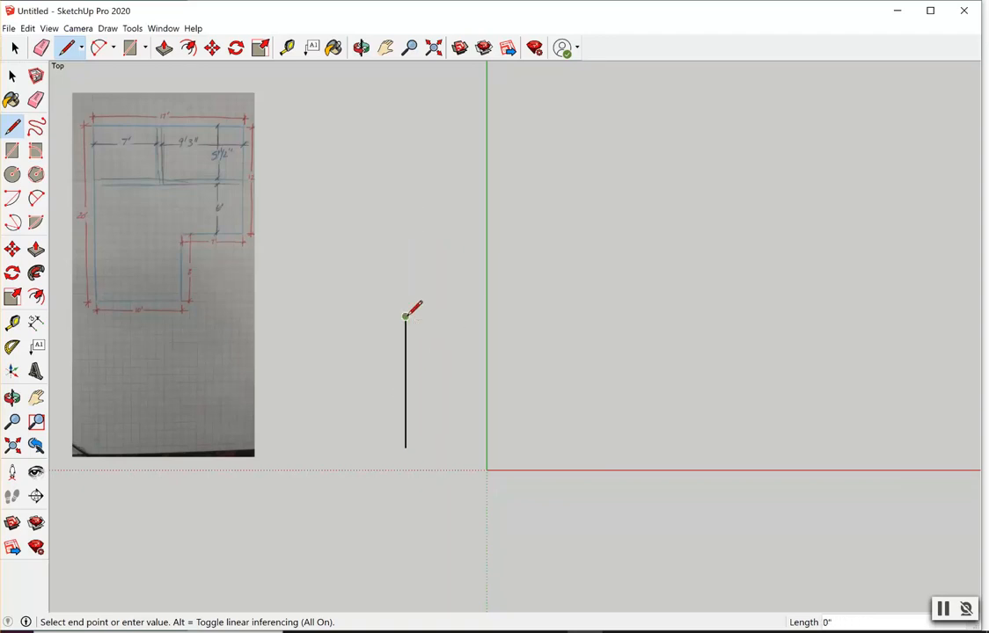
click(484, 316)
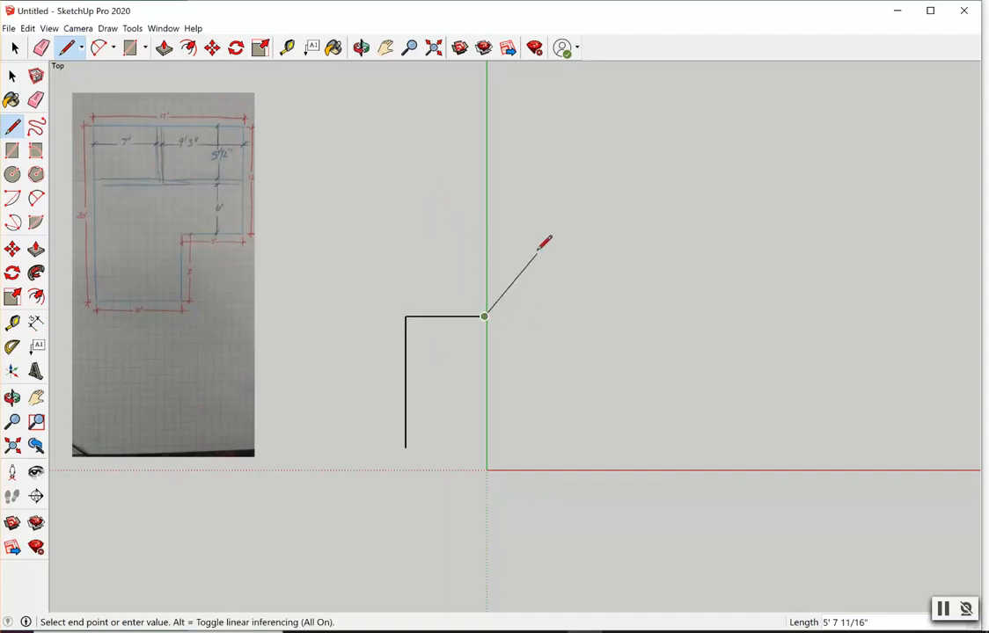
click(485, 205)
click(557, 204)
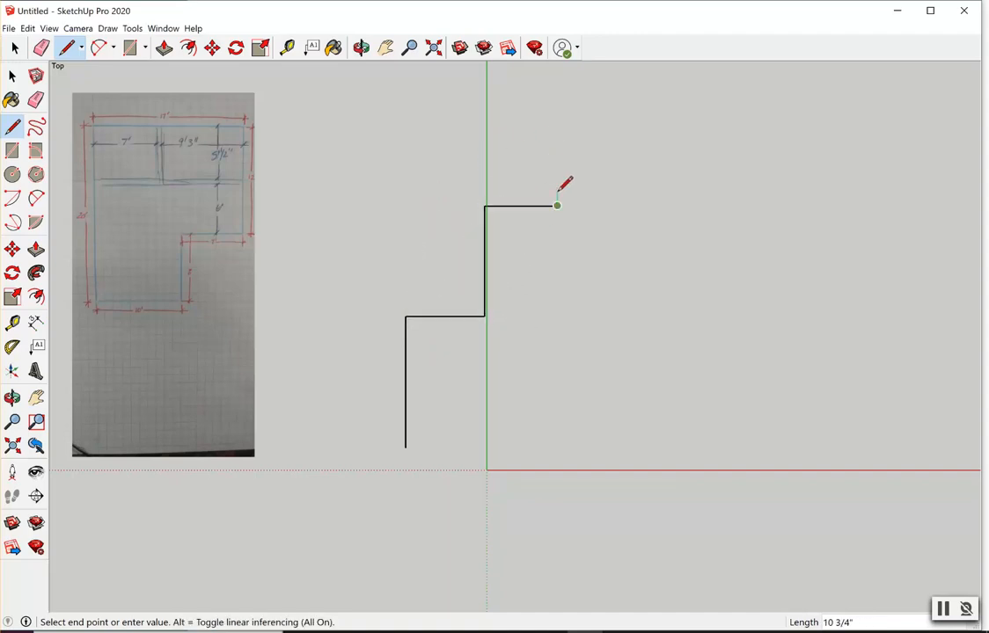
key(Escape)
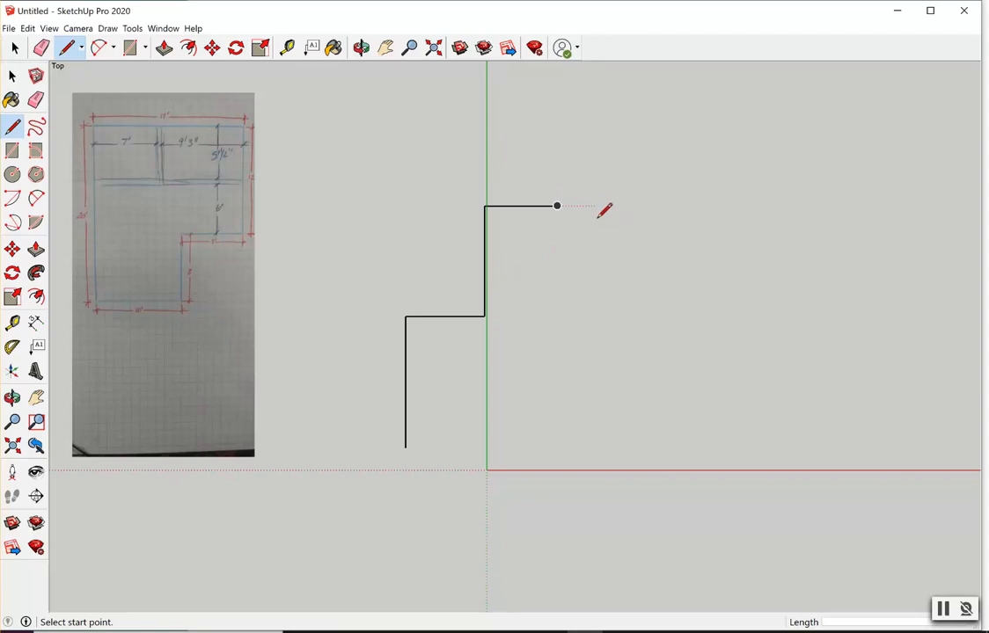
Erase all four segments of the stair-step practice chain.
click(42, 51)
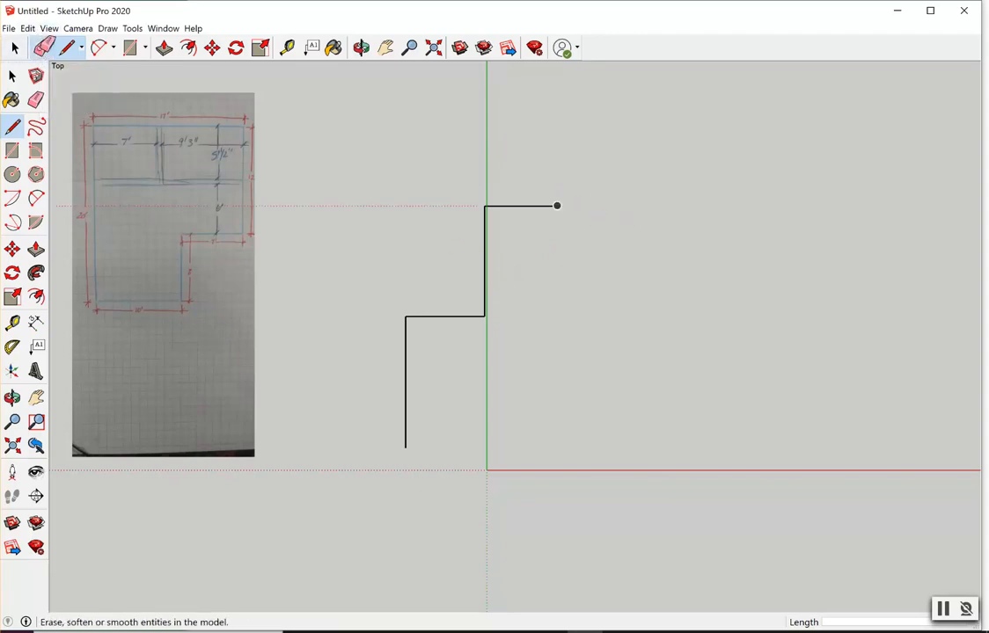
click(524, 206)
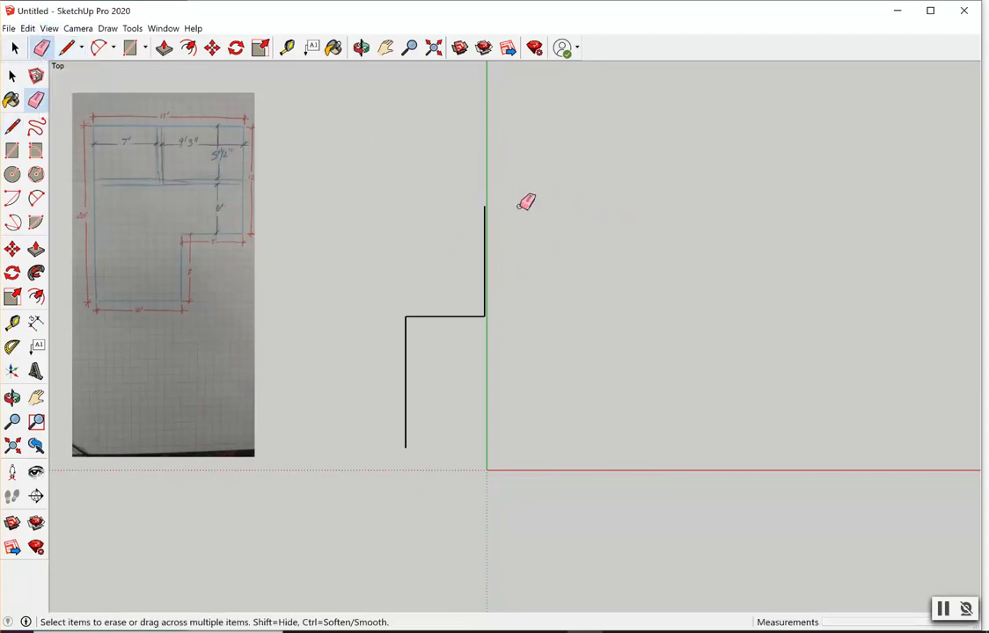
click(484, 275)
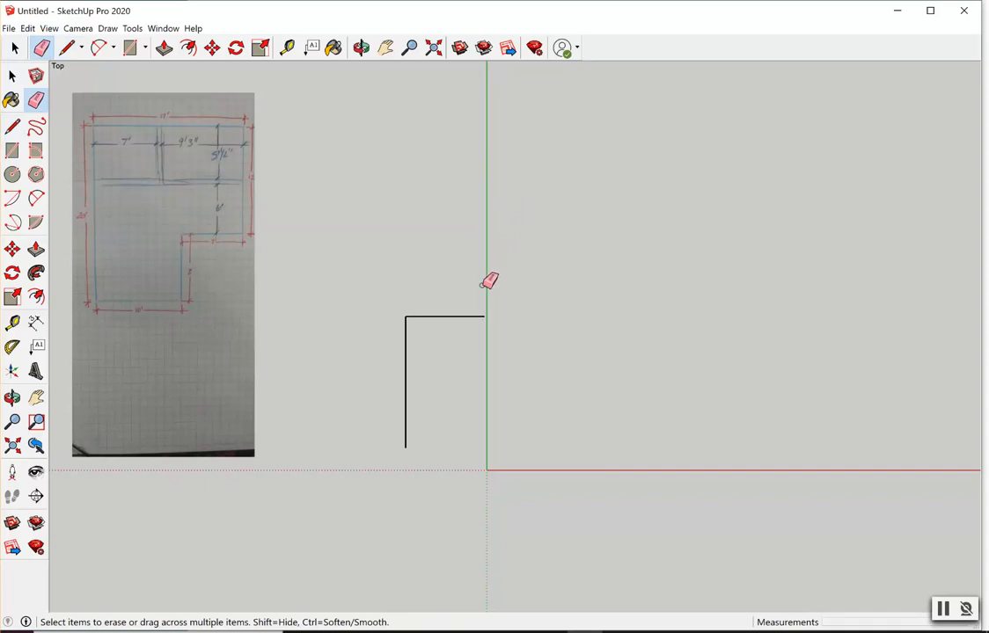
click(435, 317)
click(407, 325)
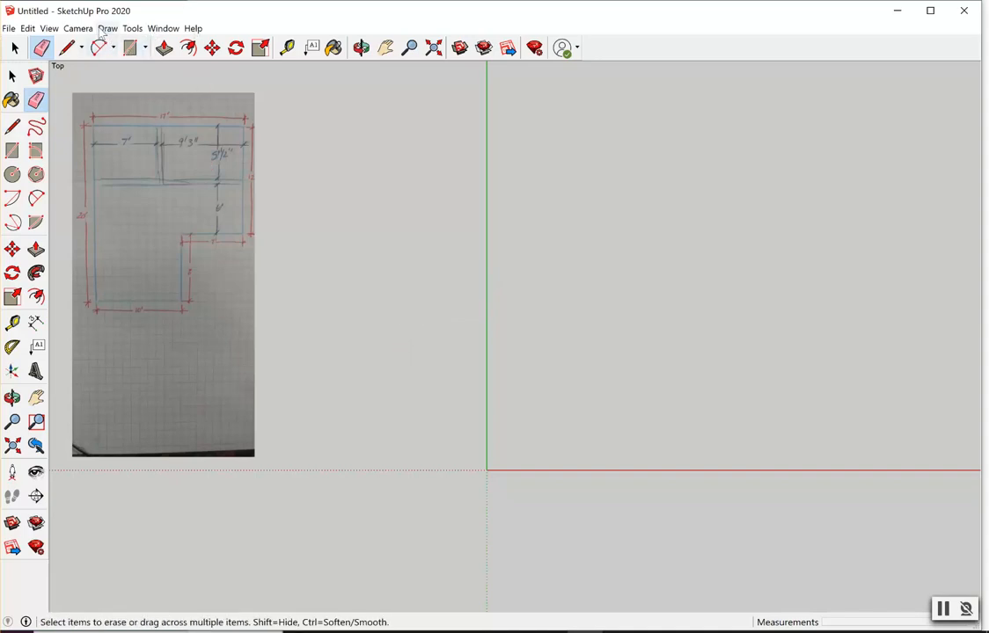
Check the click style and continue line drawing options in the drawing preferences.
click(164, 29)
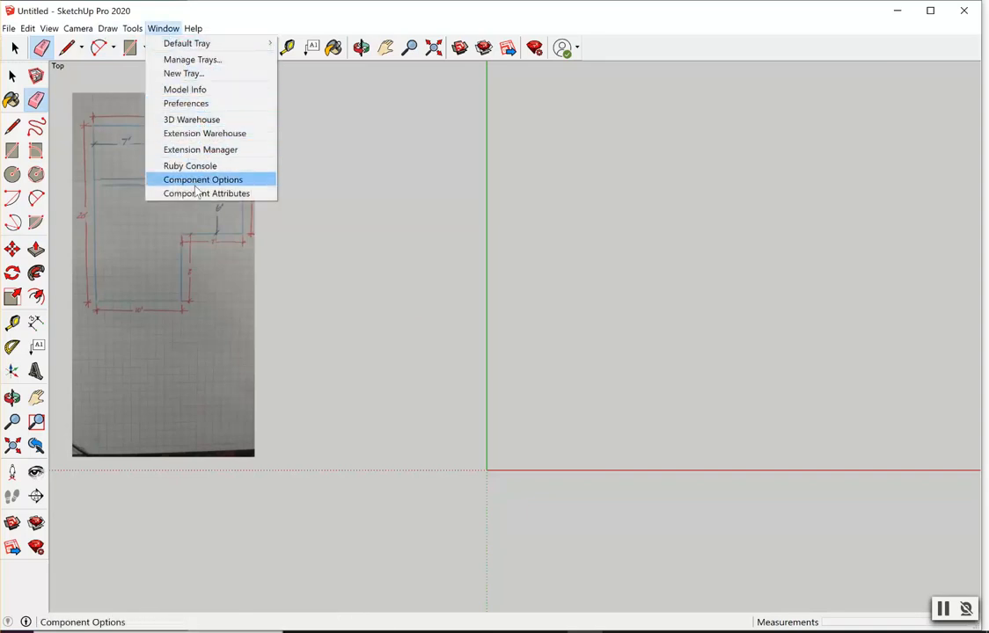
click(209, 103)
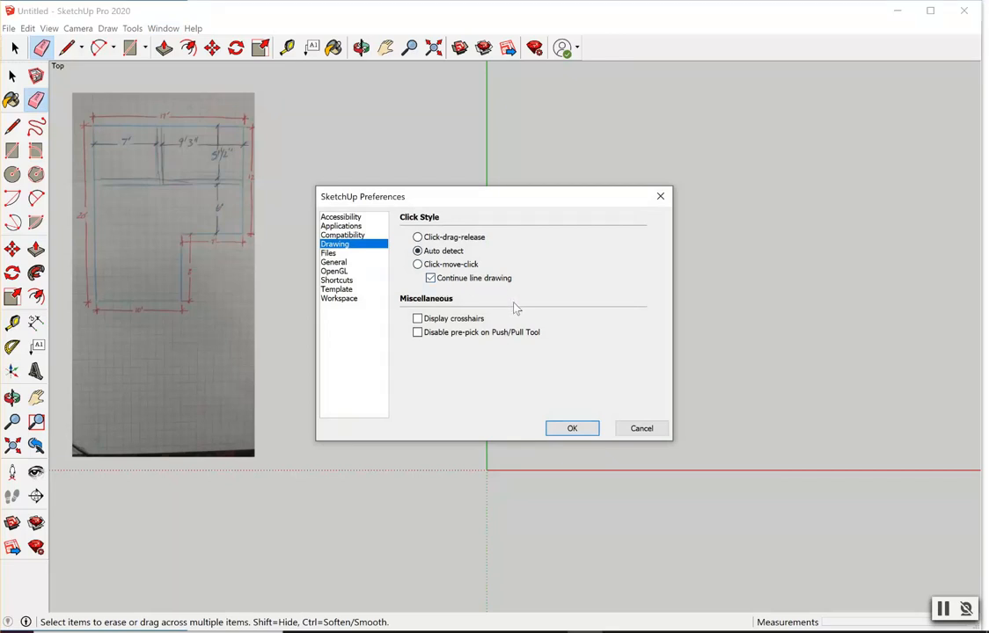
click(584, 429)
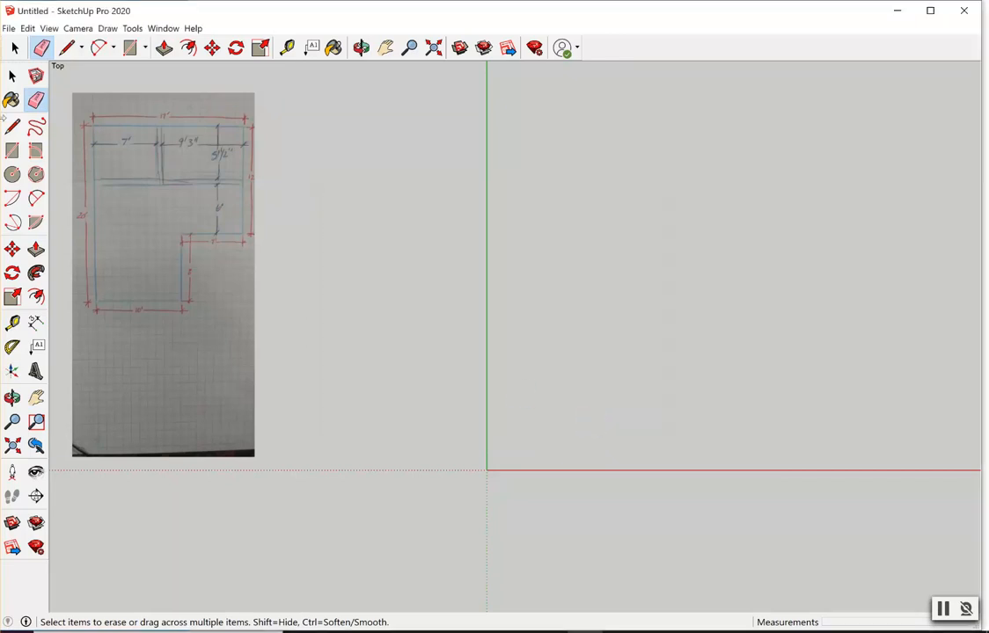
Draw the floor plan's left edge 20' up the green axis and its top edge 17' along the red axis.
click(65, 49)
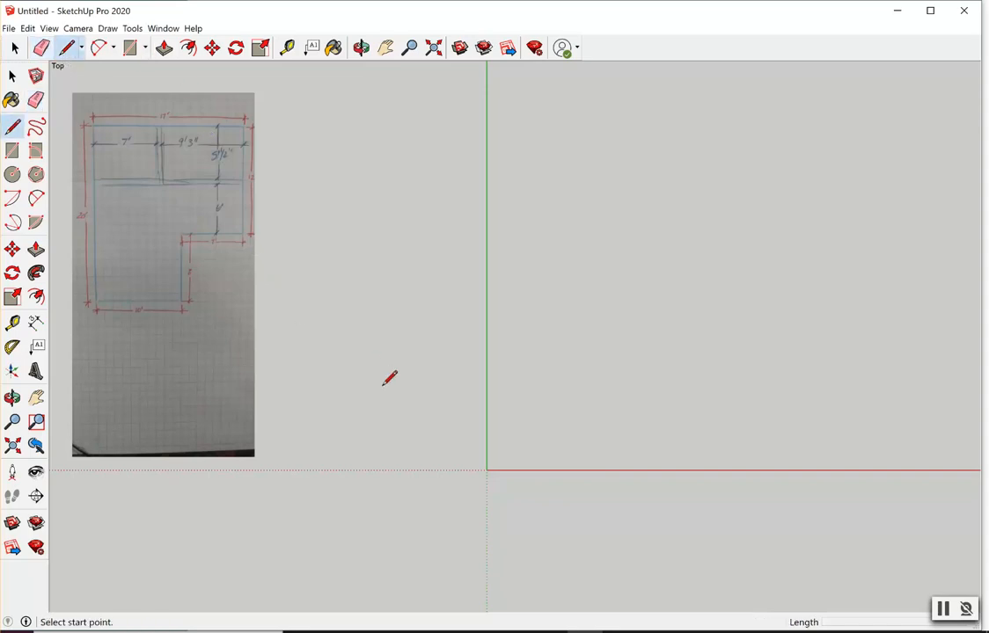
click(375, 425)
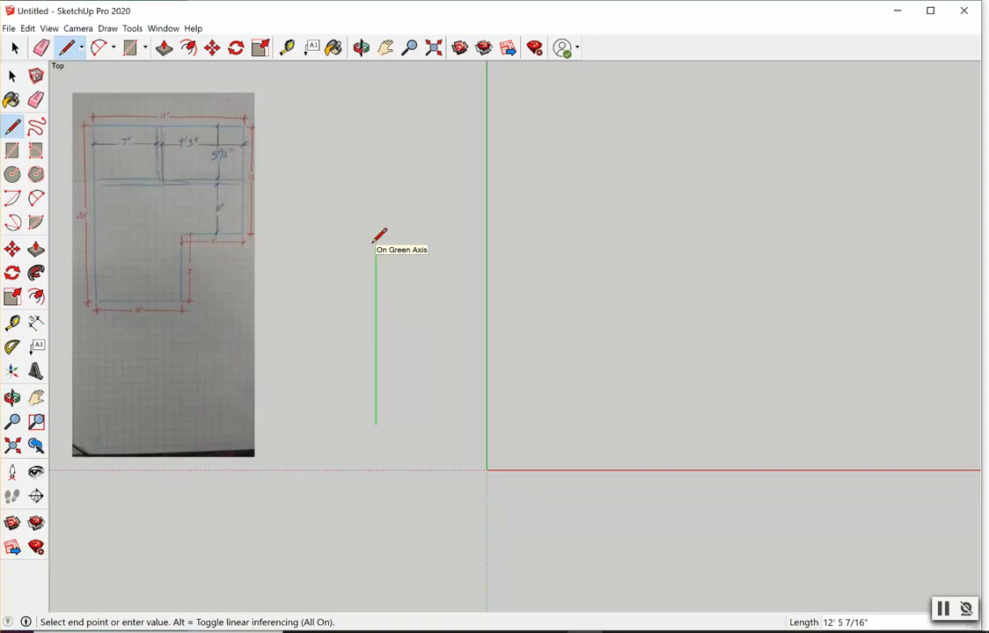
text(20)
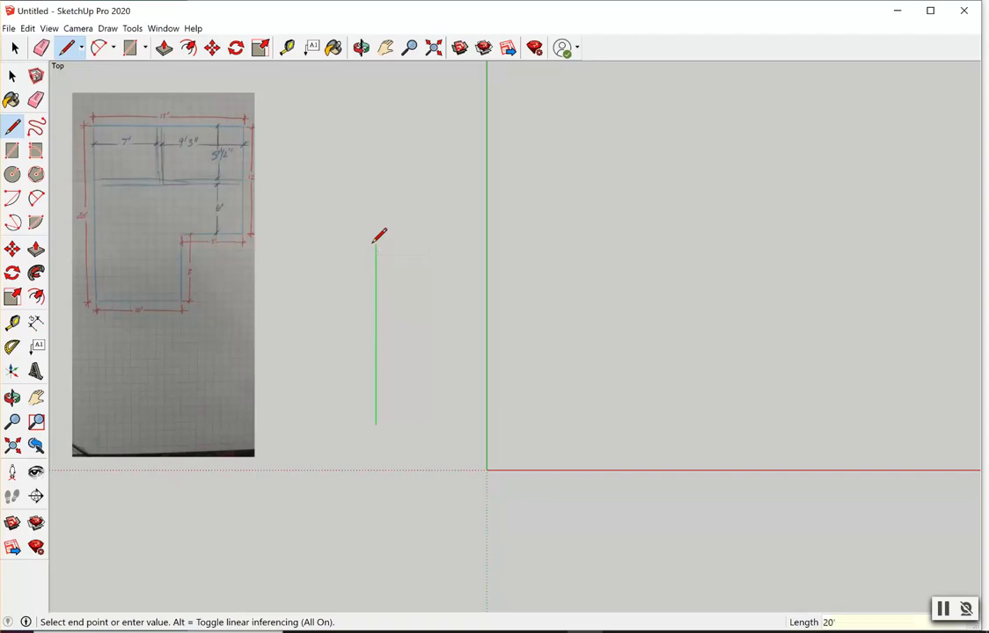
key(Return)
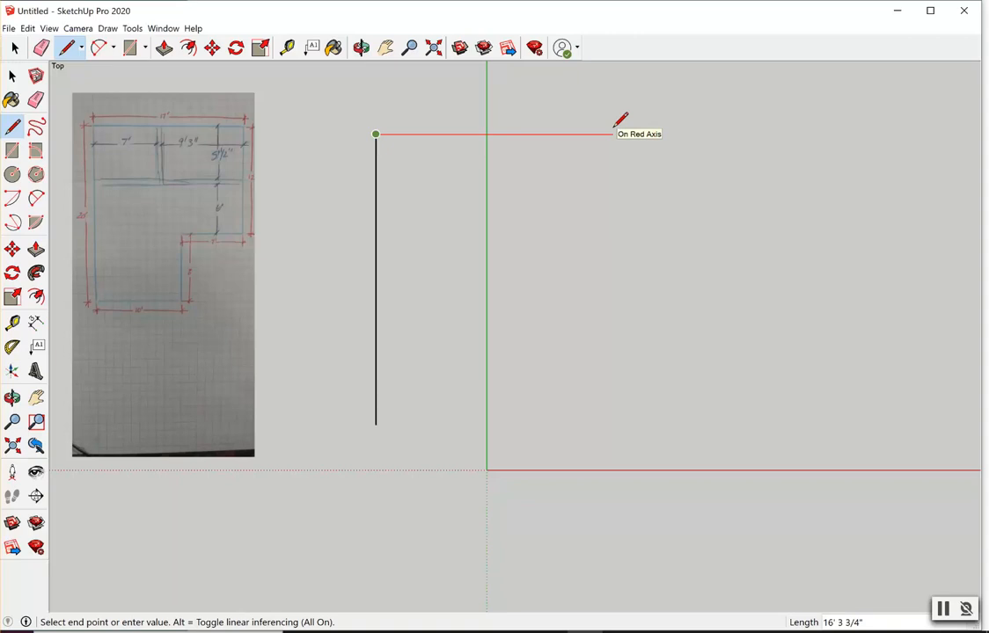
text(17)
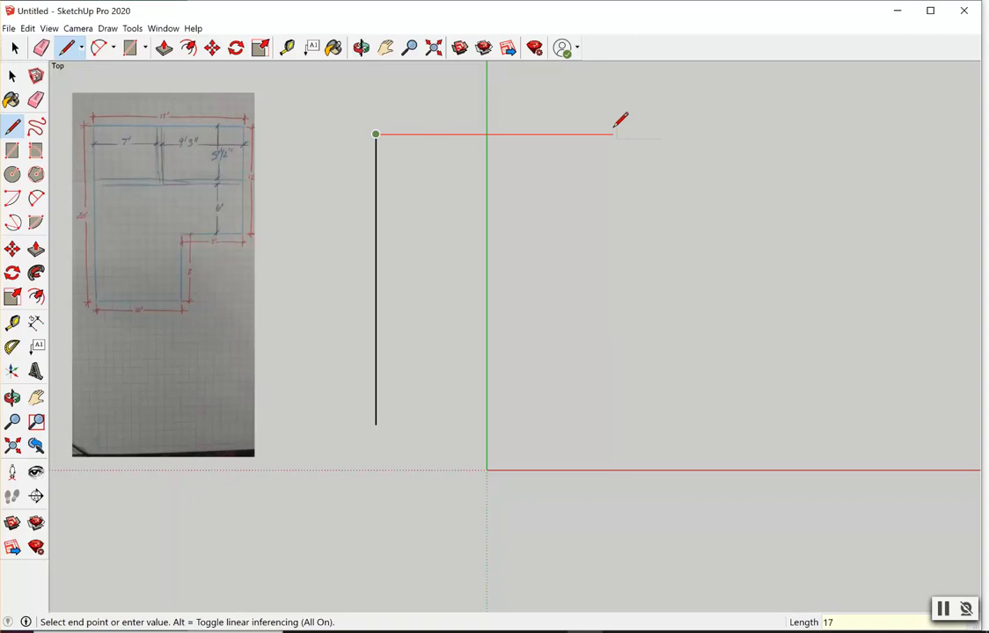
key(Return)
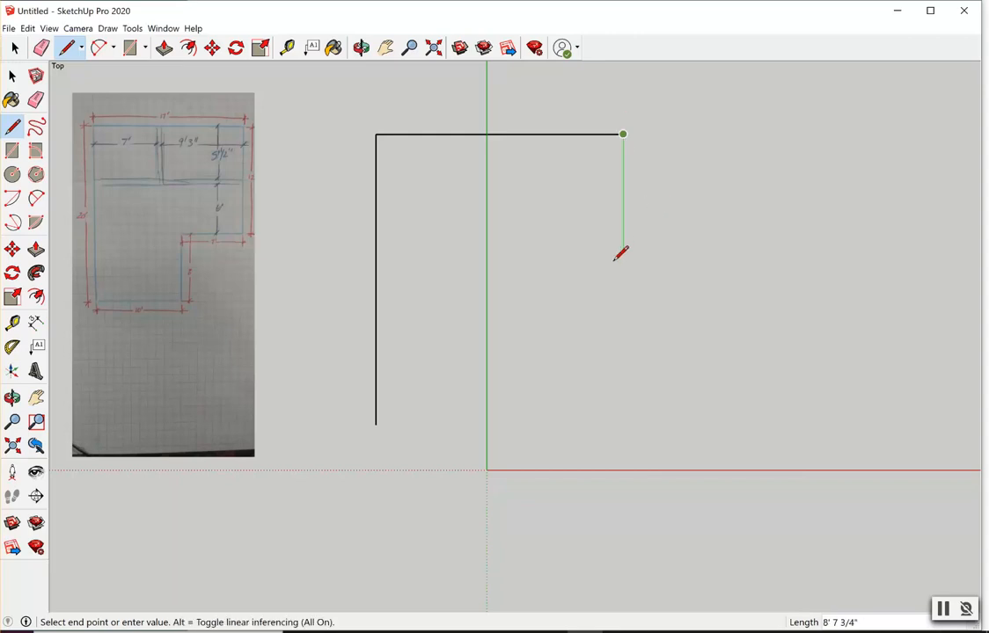
Continue the outline 12' down the green axis and 7' back along the red axis.
text(12)
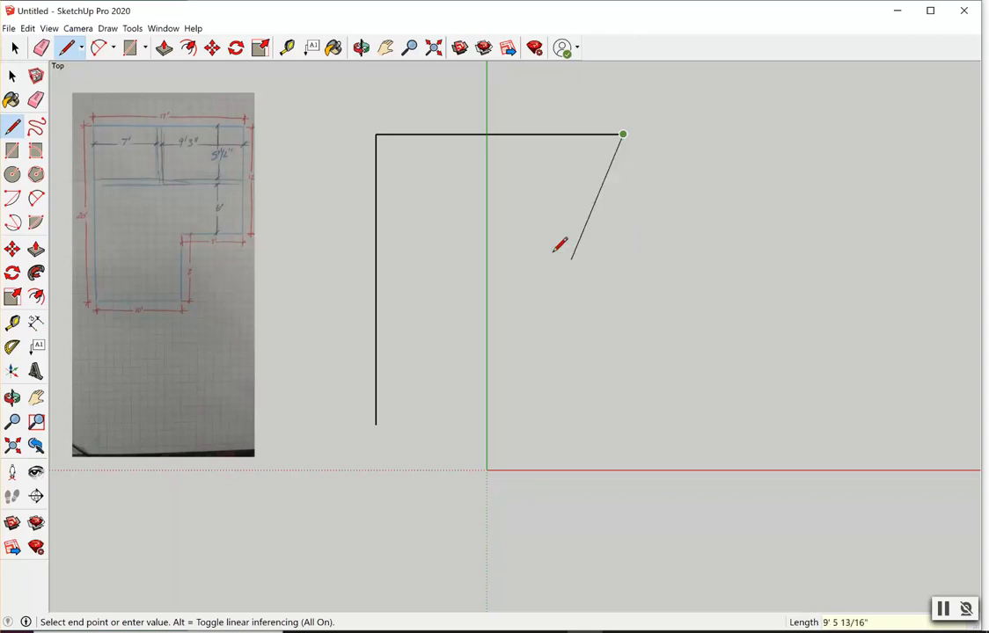
text(12)
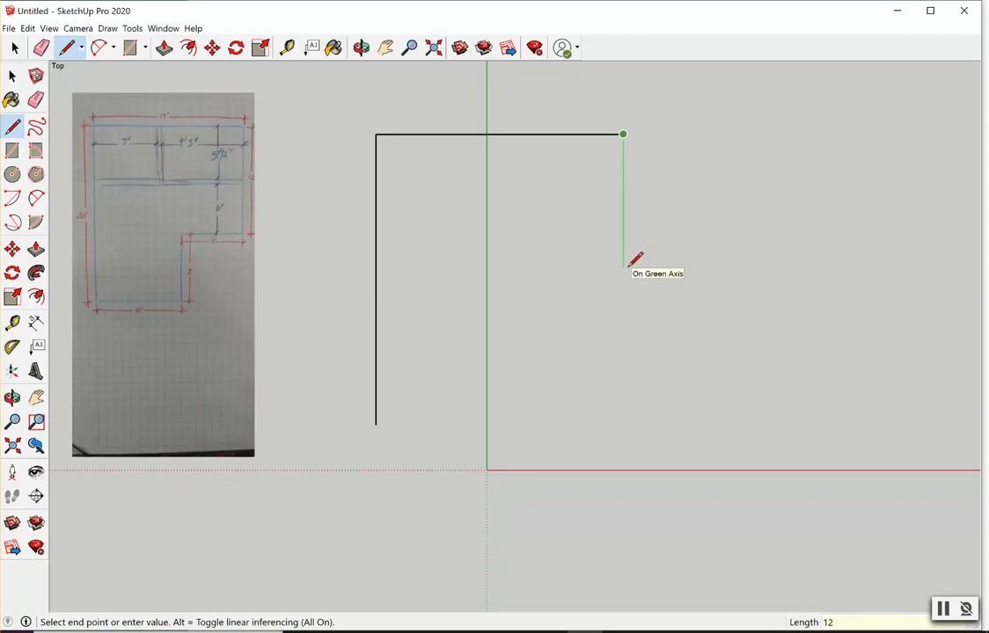
key(Return)
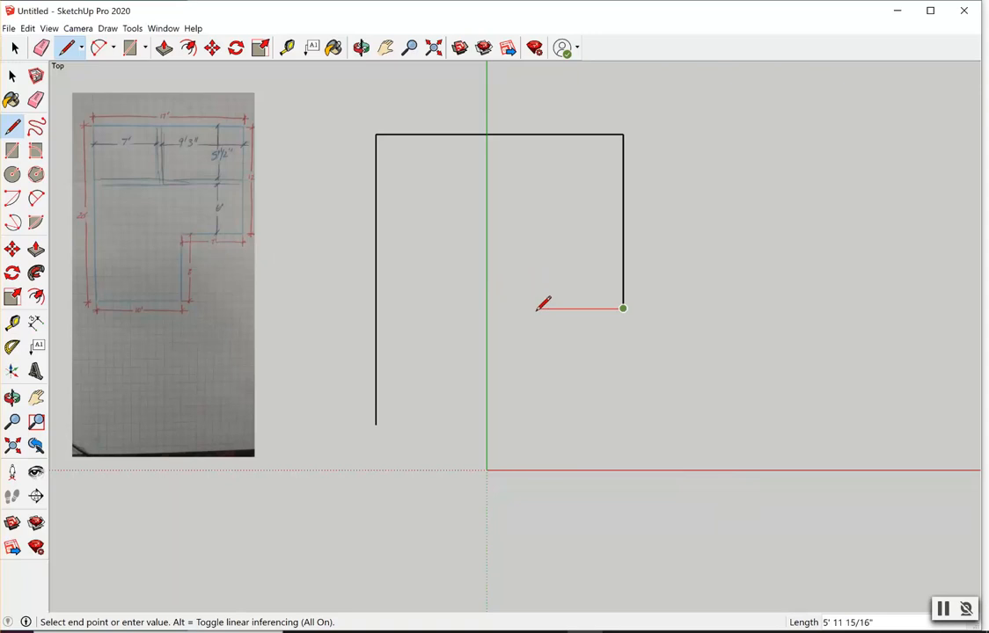
text(7')
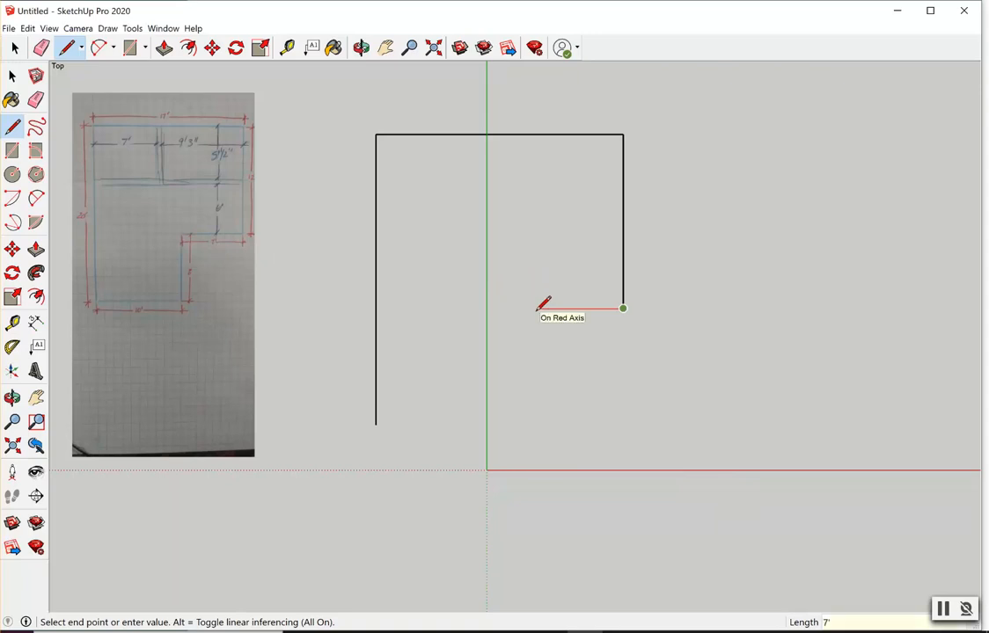
key(Return)
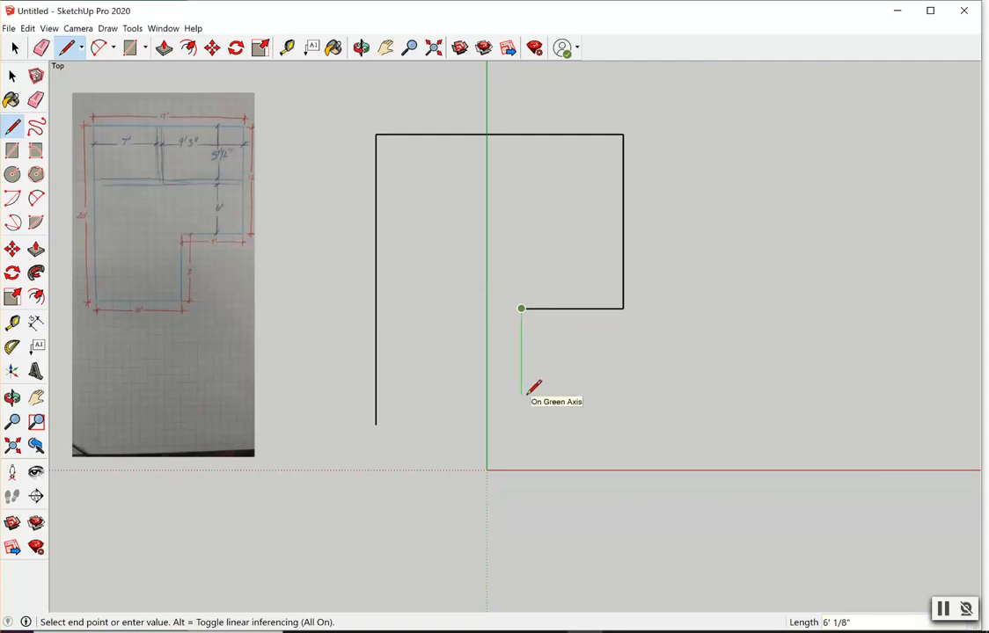
Draw the 8' edge down the green axis and close the outline with the 10' bottom edge at the starting point.
text(8)
key(Return)
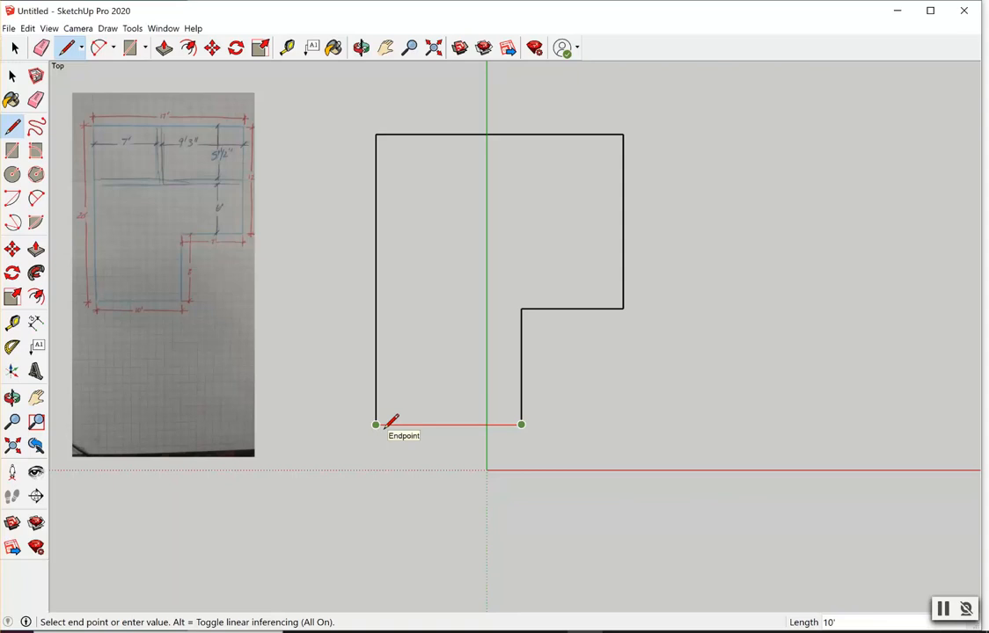
text(10)
click(385, 427)
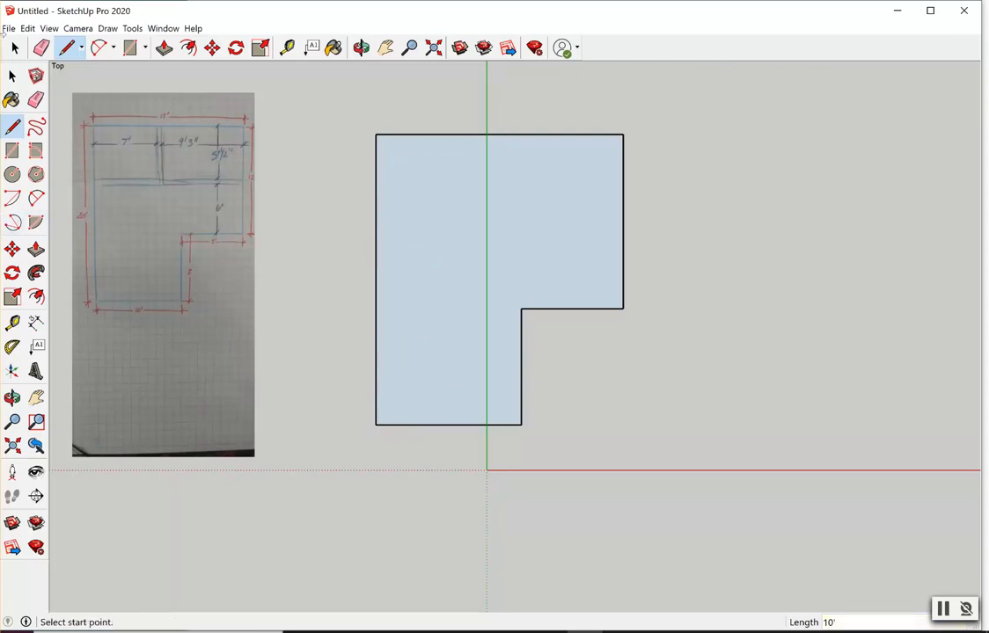
click(14, 47)
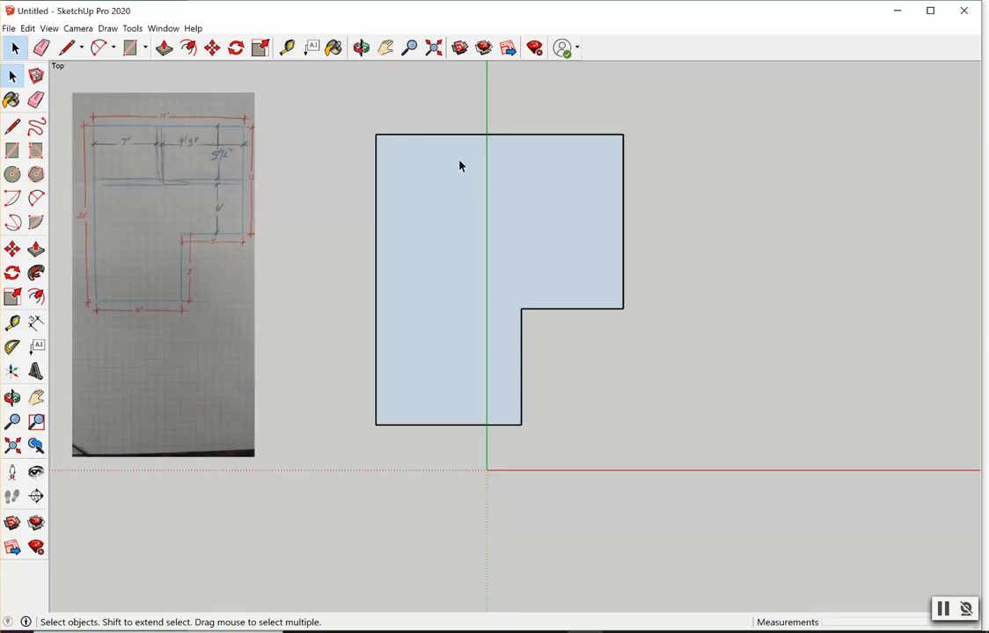
Offset the L-shaped floor outline 8" outward to form the exterior wall band.
click(189, 48)
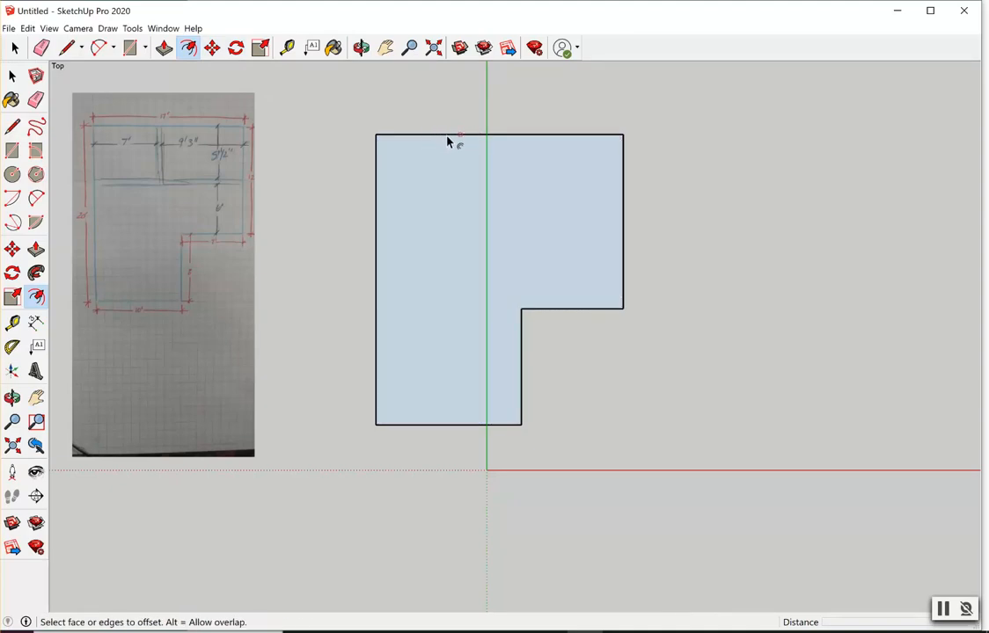
click(394, 144)
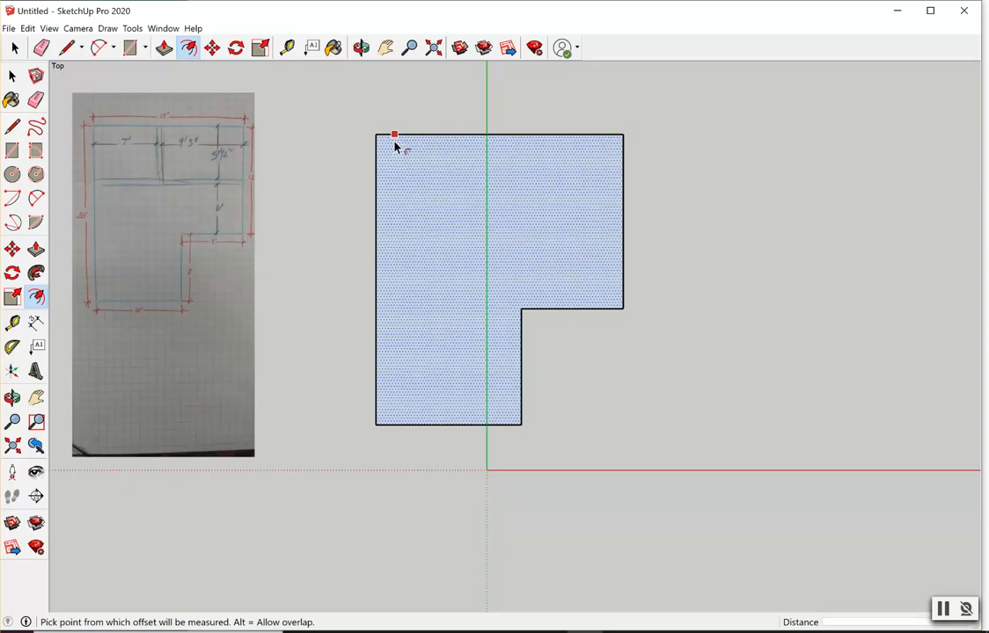
click(395, 141)
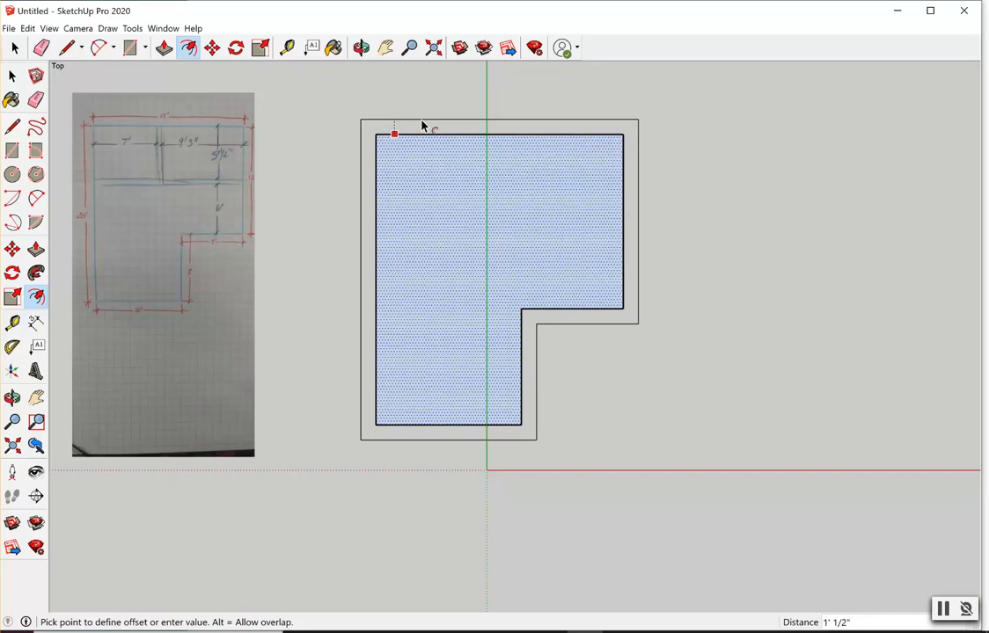
text(8)
key(Return)
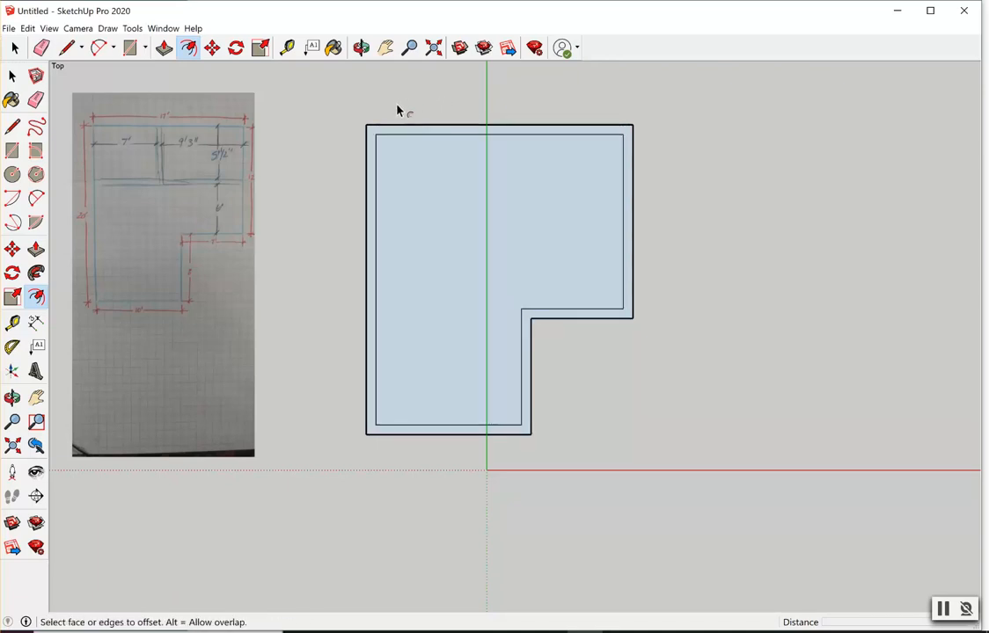
Group the 8" exterior wall face separately and check that the floor and walls select independently.
click(15, 48)
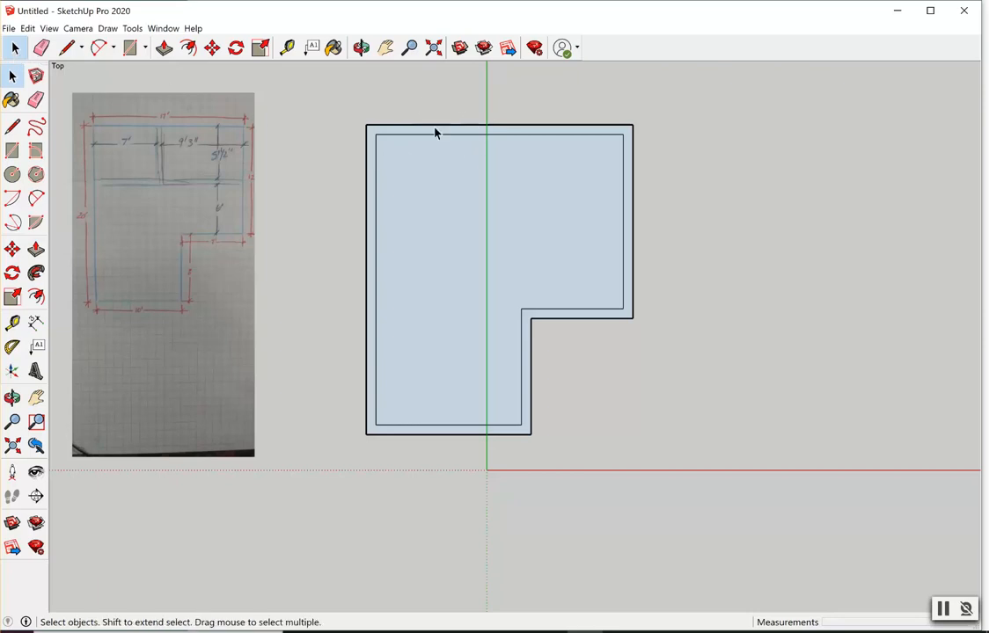
scroll(628, 101, up, 1)
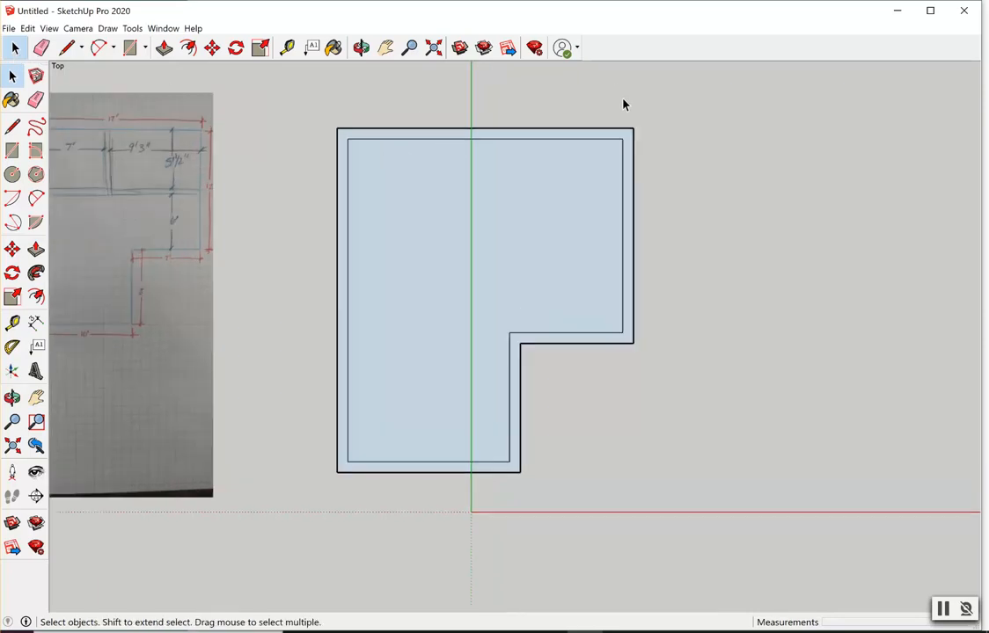
click(421, 133)
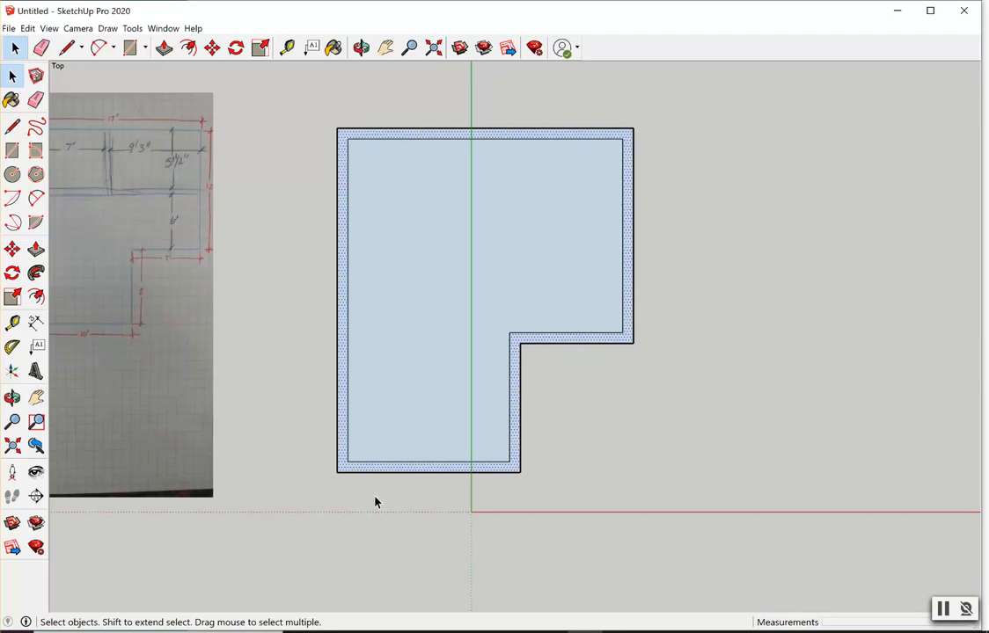
click(426, 216)
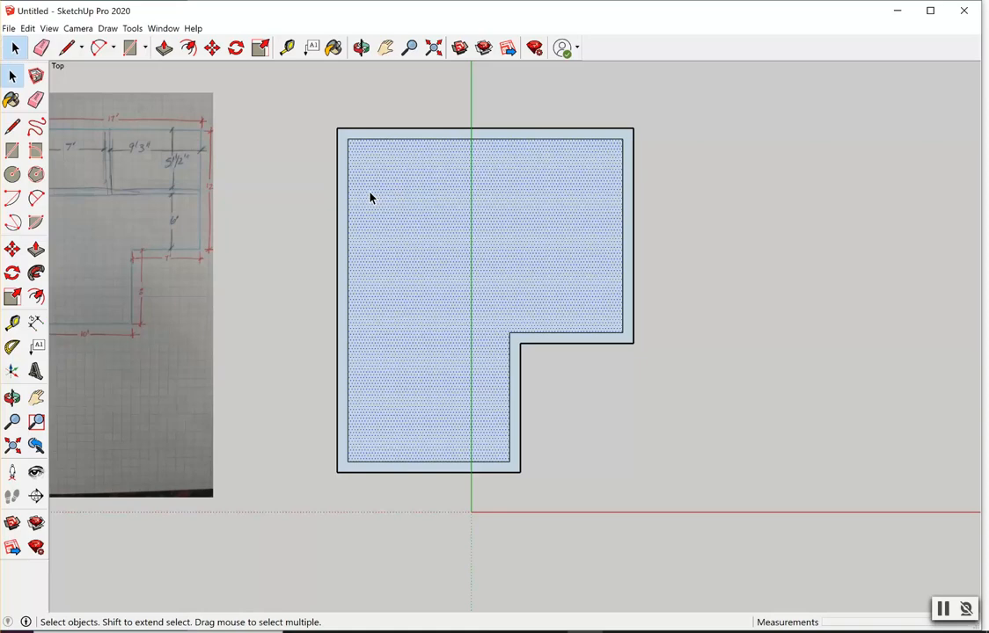
click(420, 139)
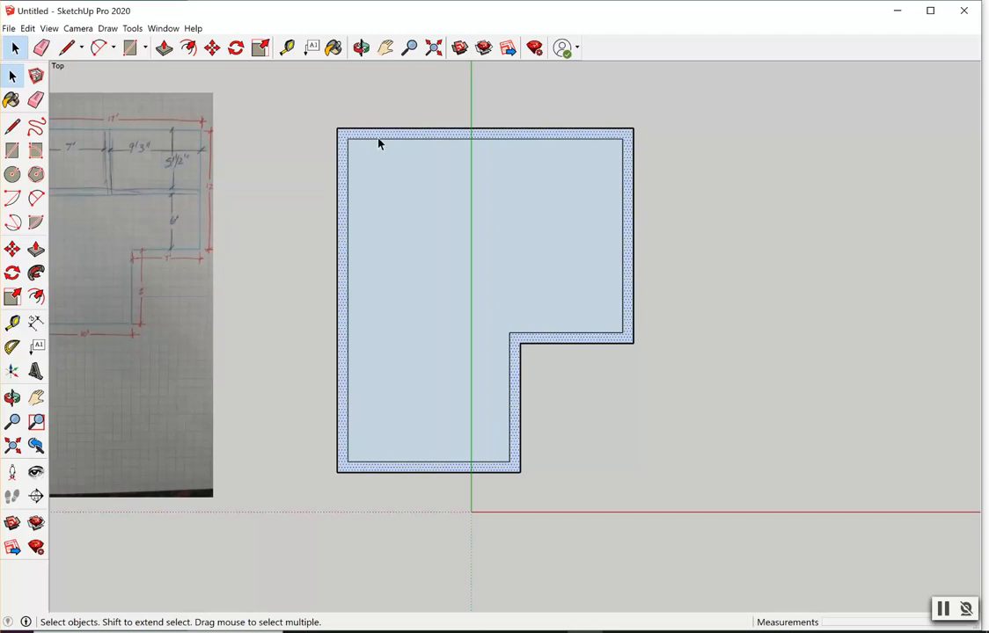
click(28, 28)
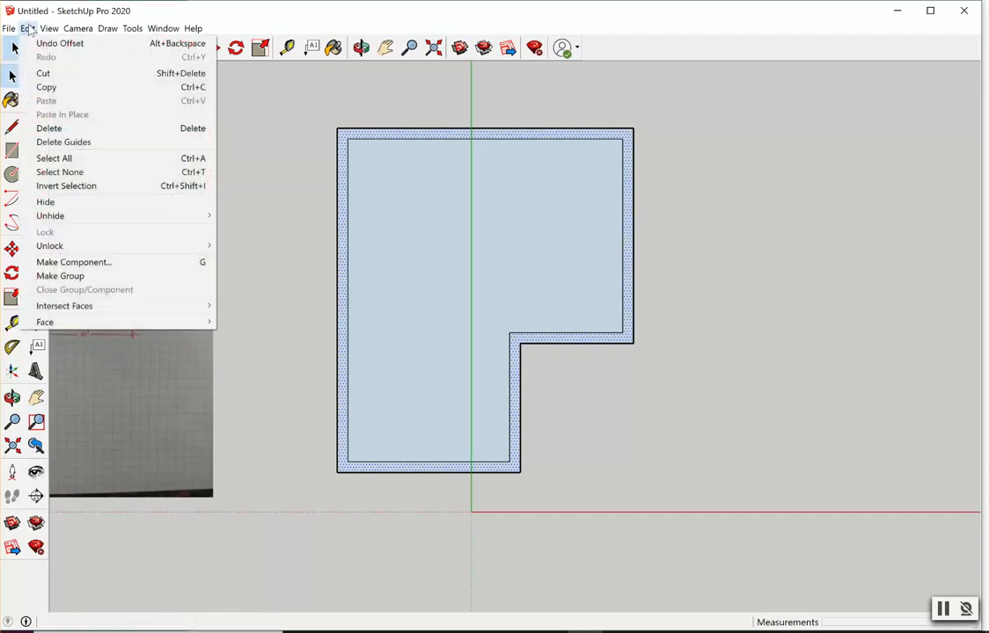
click(53, 276)
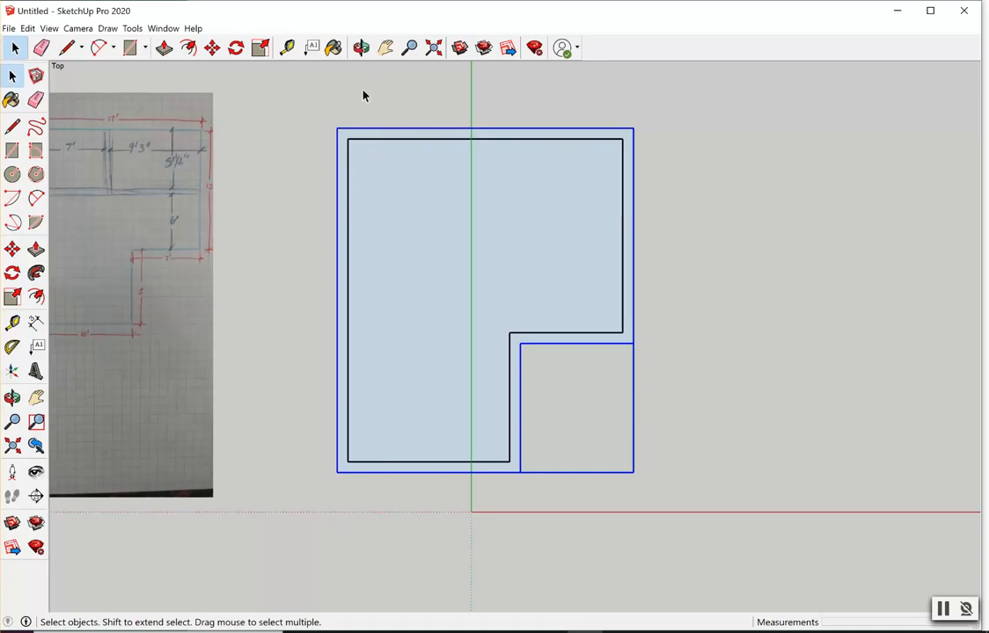
click(537, 75)
click(402, 219)
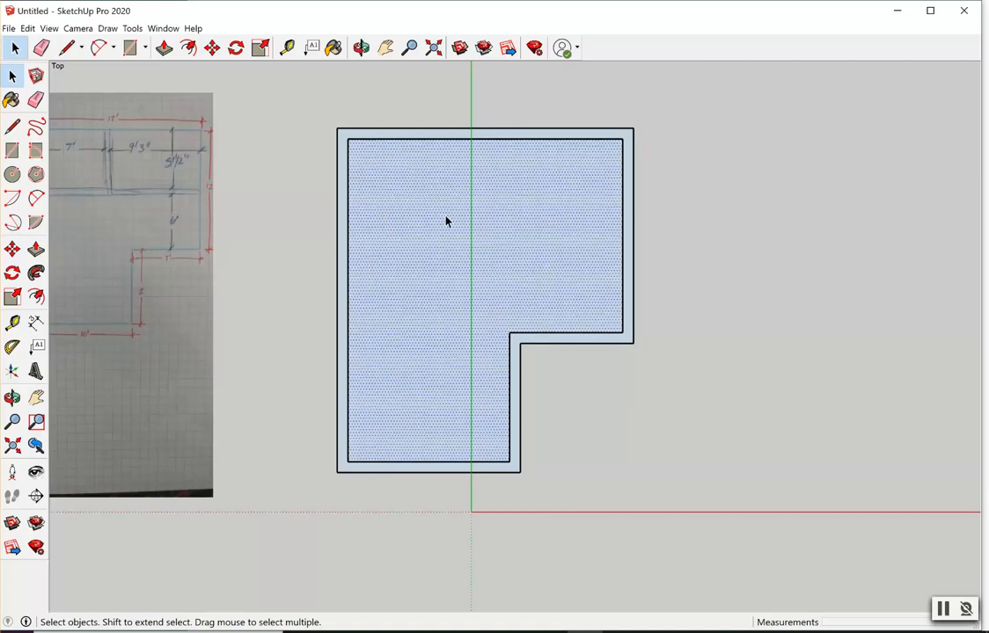
click(450, 136)
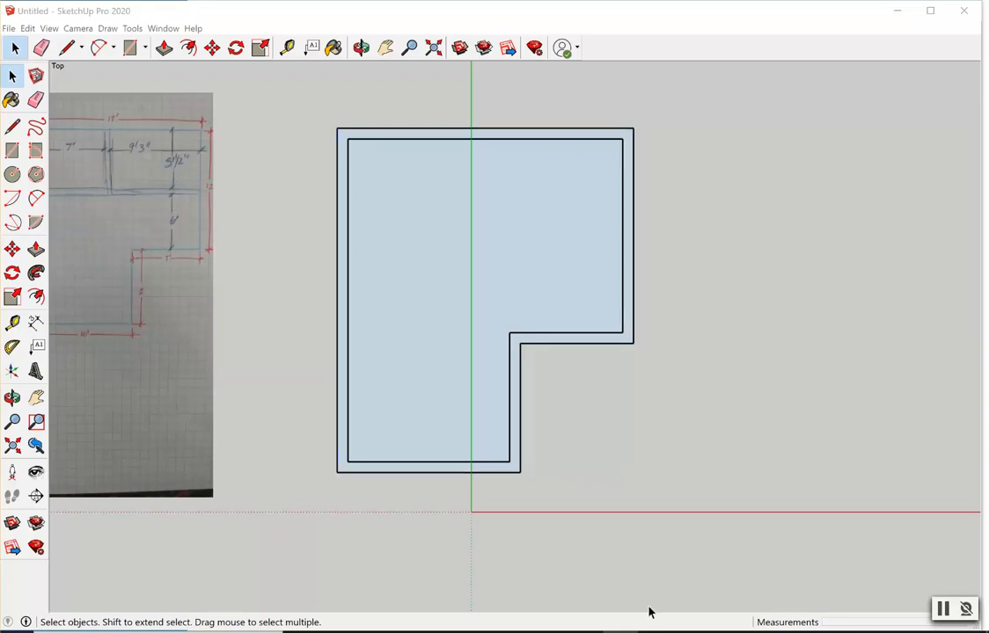
Measure 6' up the right inner wall edge from its lower corner and place a guide about 24' 2" long there along the red axis.
scroll(143, 194, down, 3)
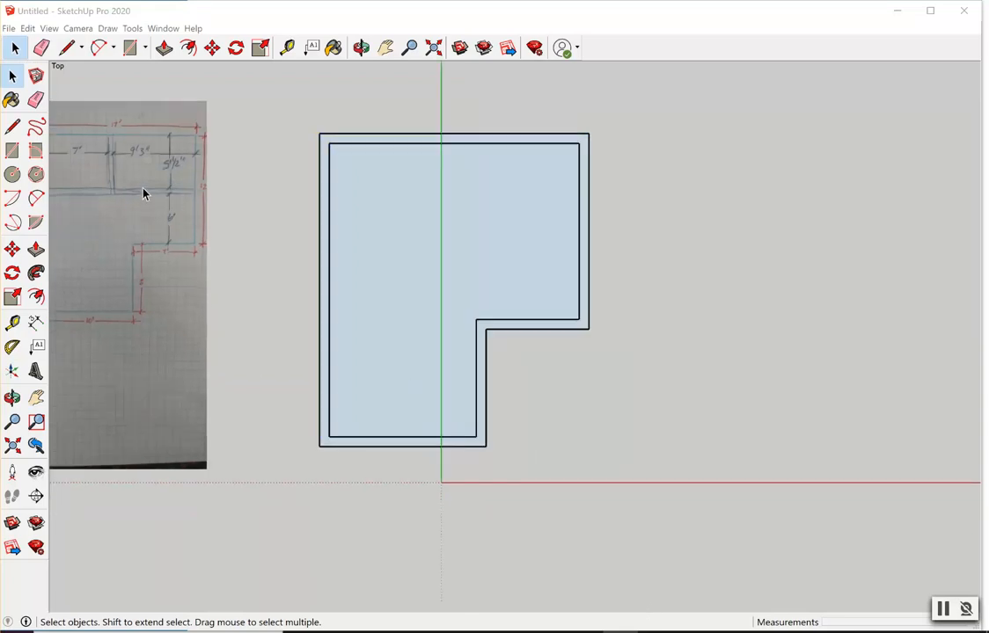
scroll(77, 165, up, 4)
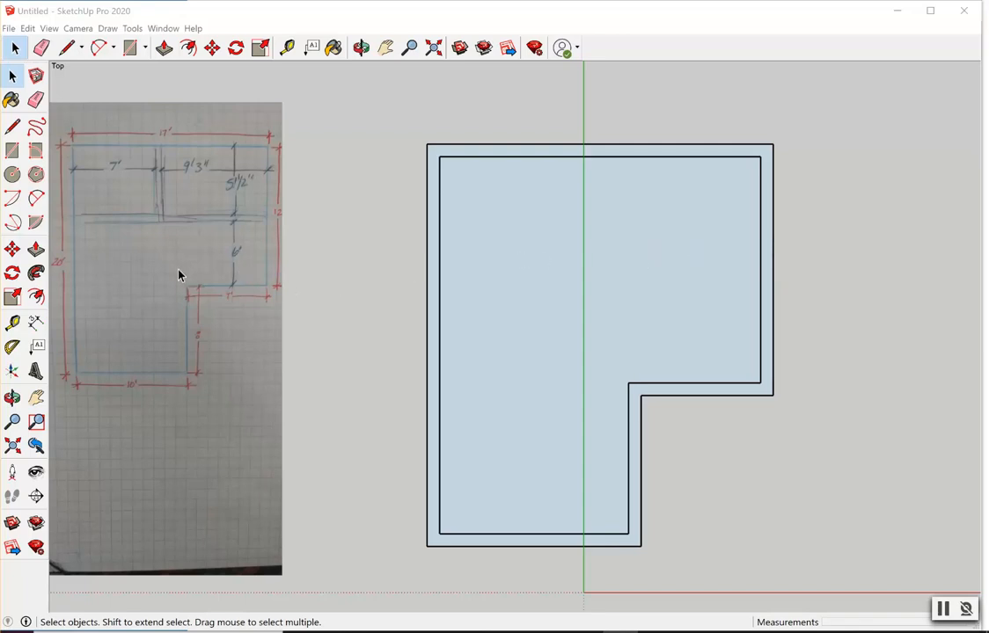
scroll(179, 275, up, 1)
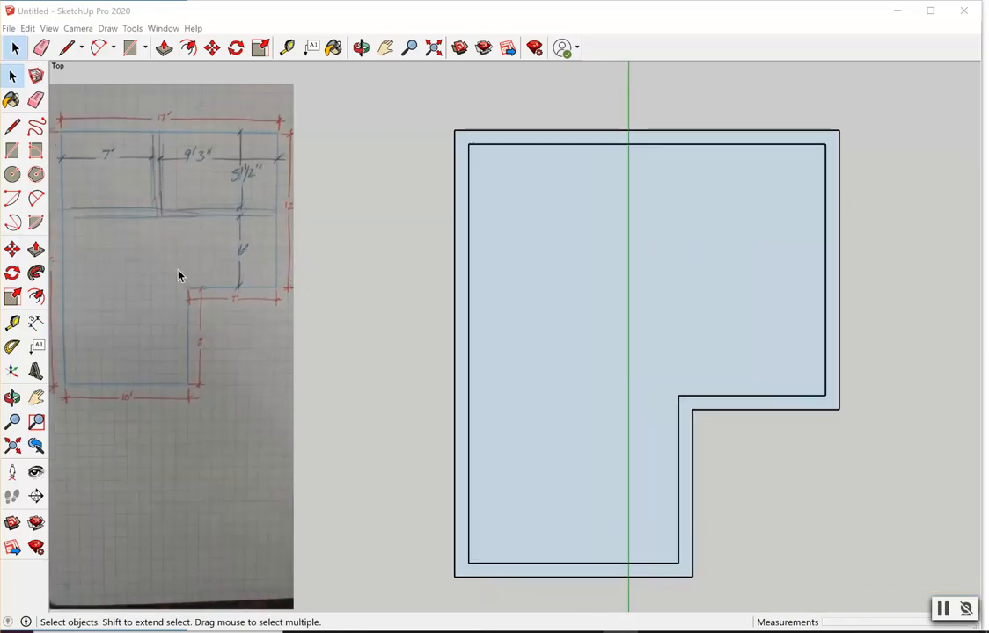
click(14, 329)
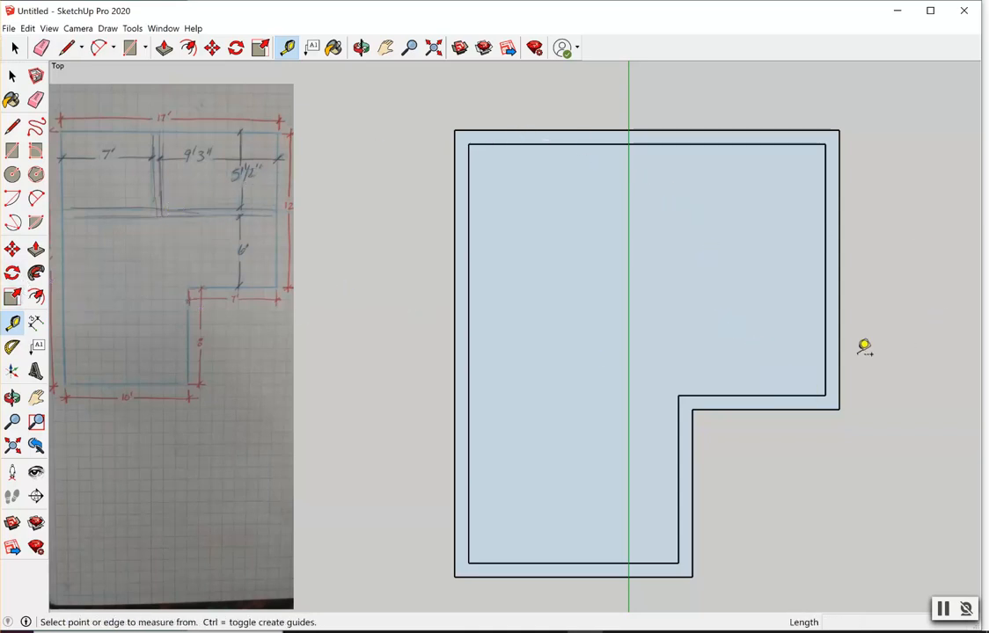
click(825, 394)
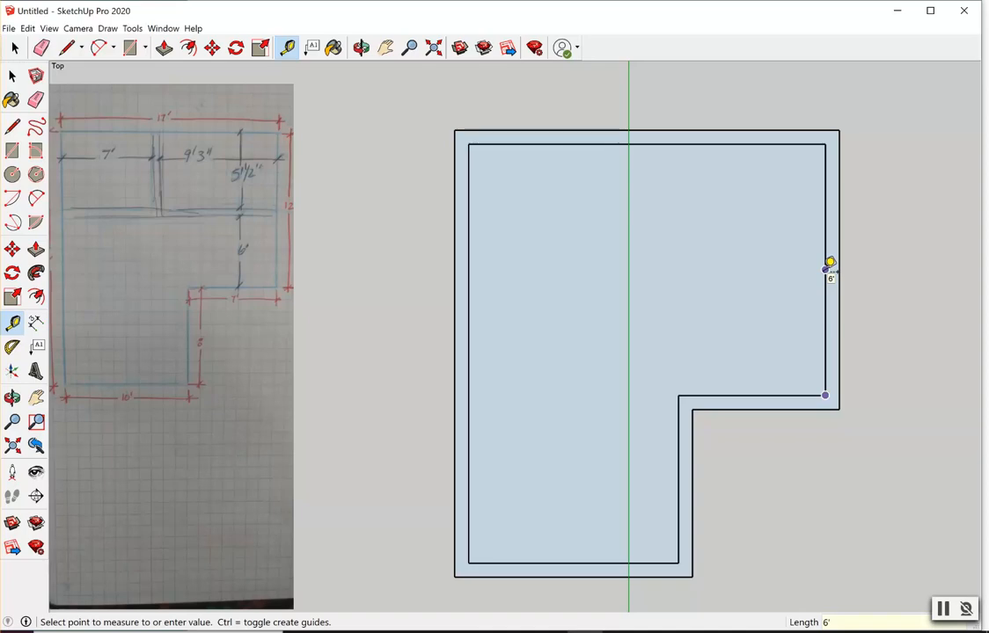
click(828, 267)
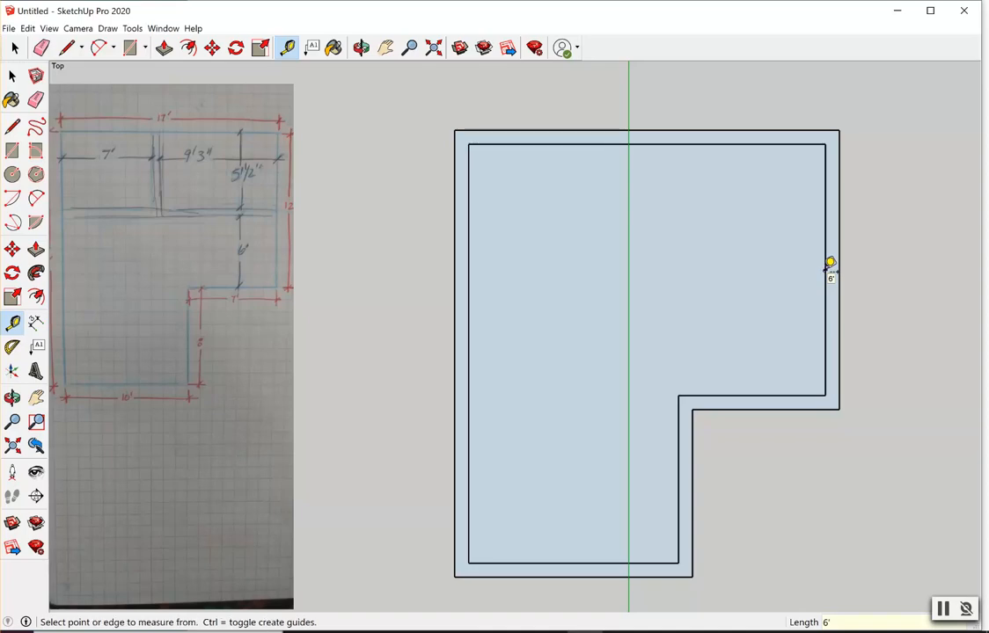
click(415, 270)
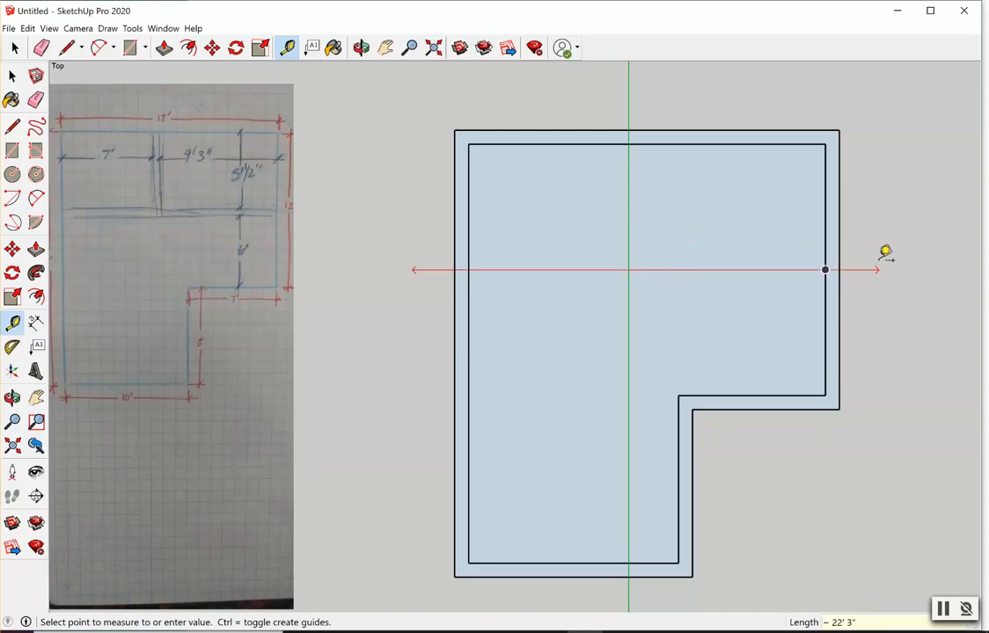
click(919, 270)
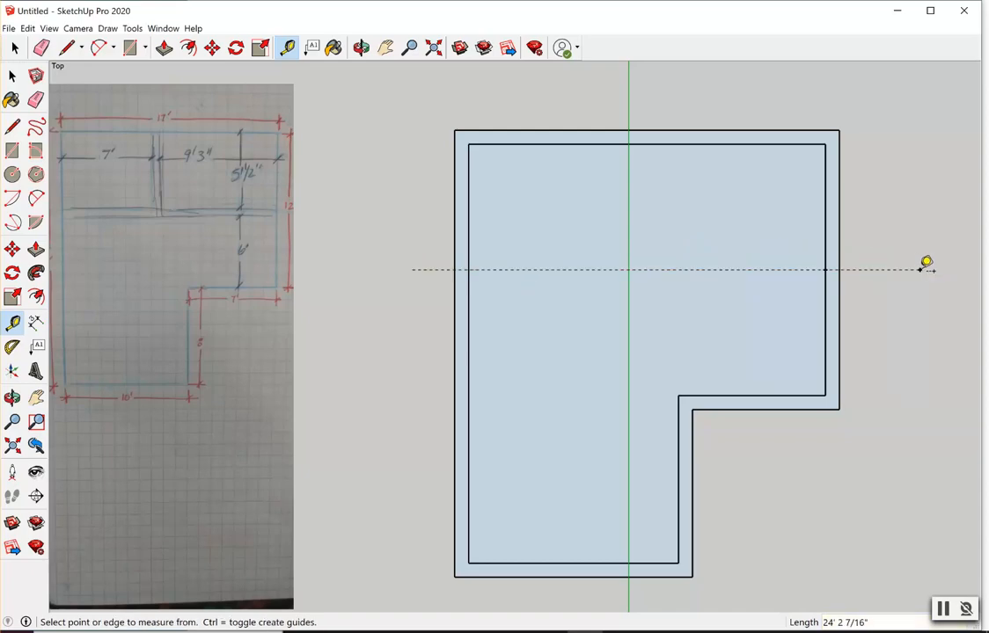
scroll(930, 387, down, 1)
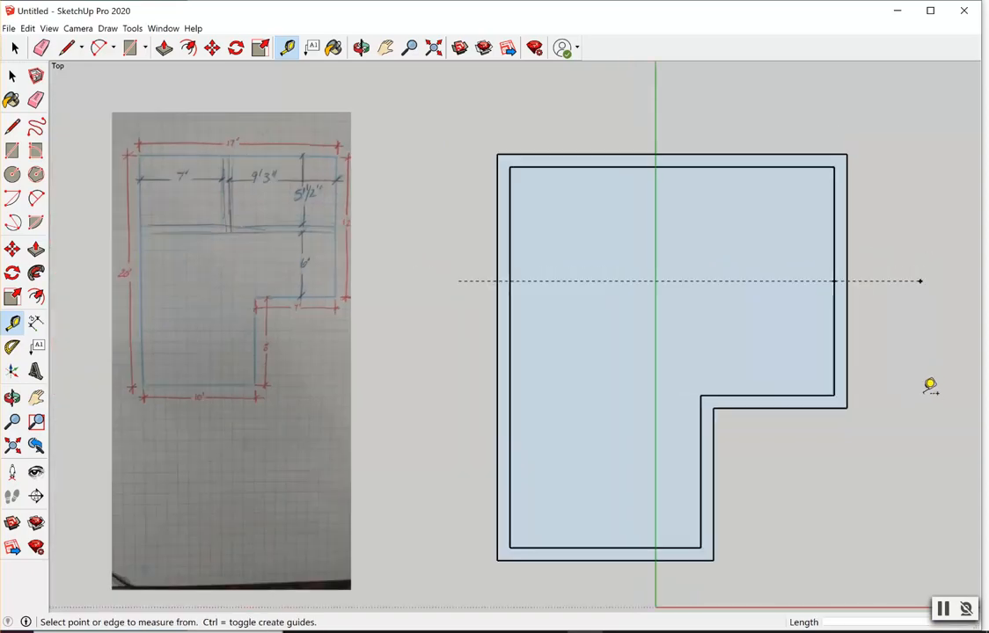
Place a vertical guide line 9'3" in from the right inner wall edge, measured along the horizontal guide.
scroll(930, 388, up, 1)
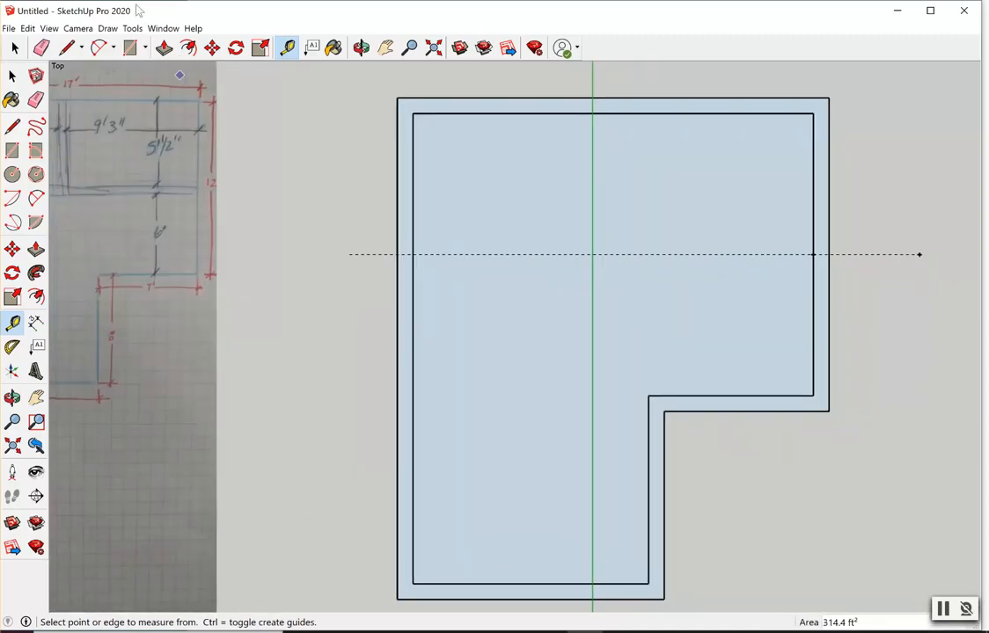
click(187, 48)
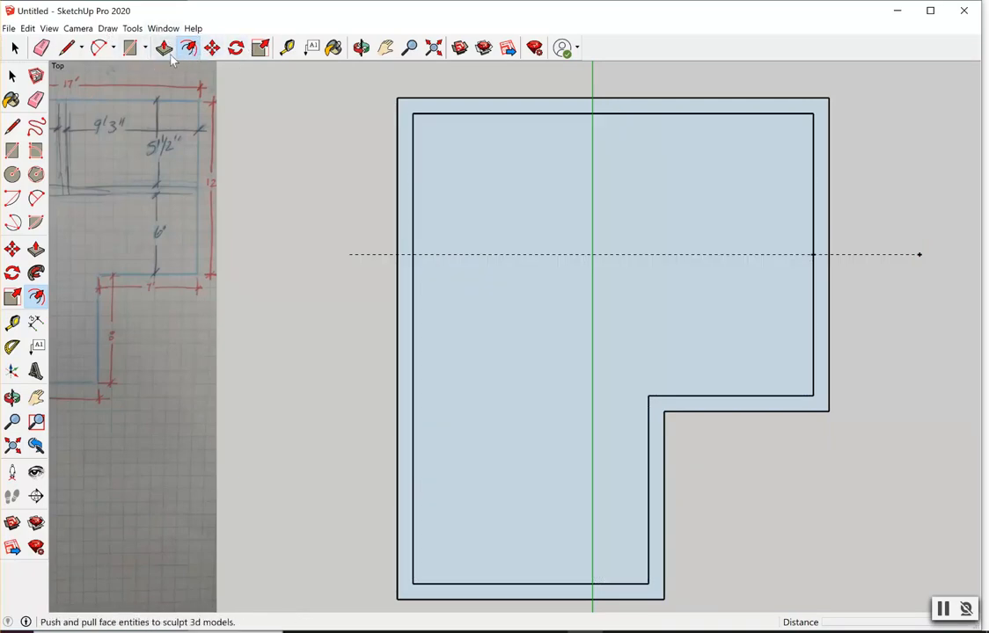
click(13, 323)
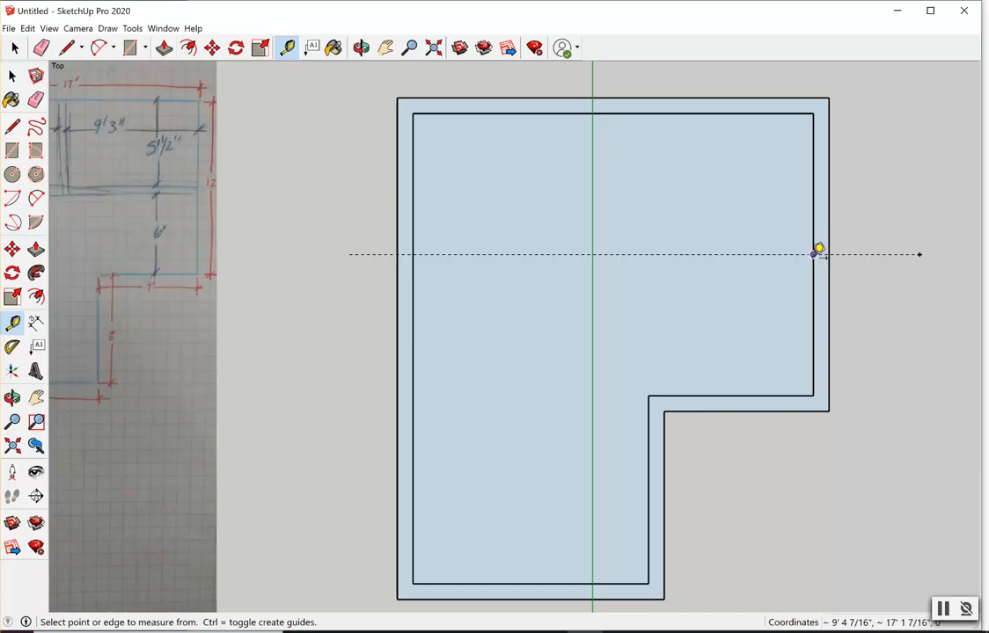
click(814, 254)
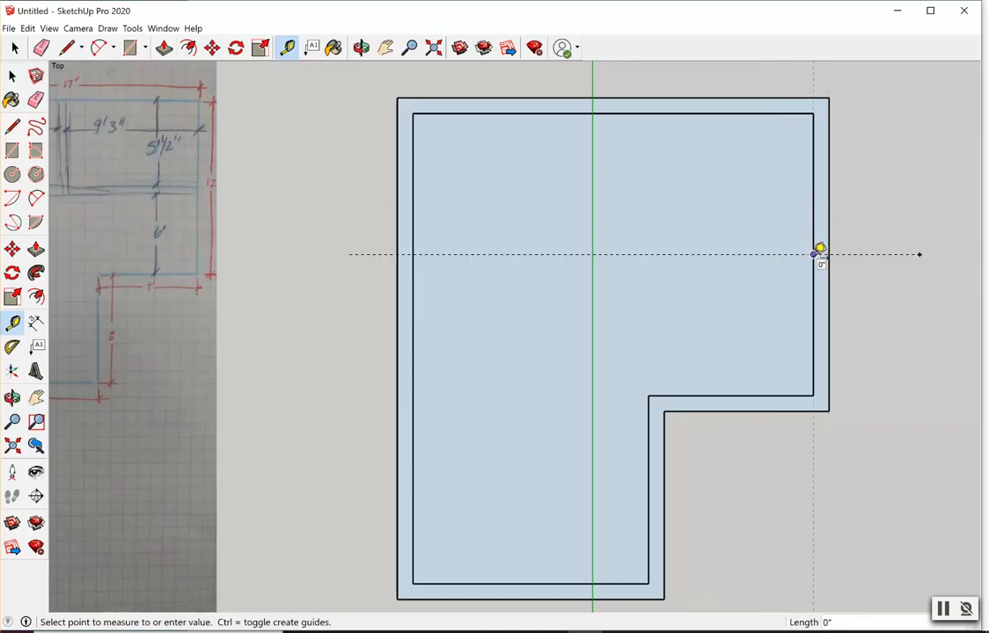
scroll(760, 228, down, 1)
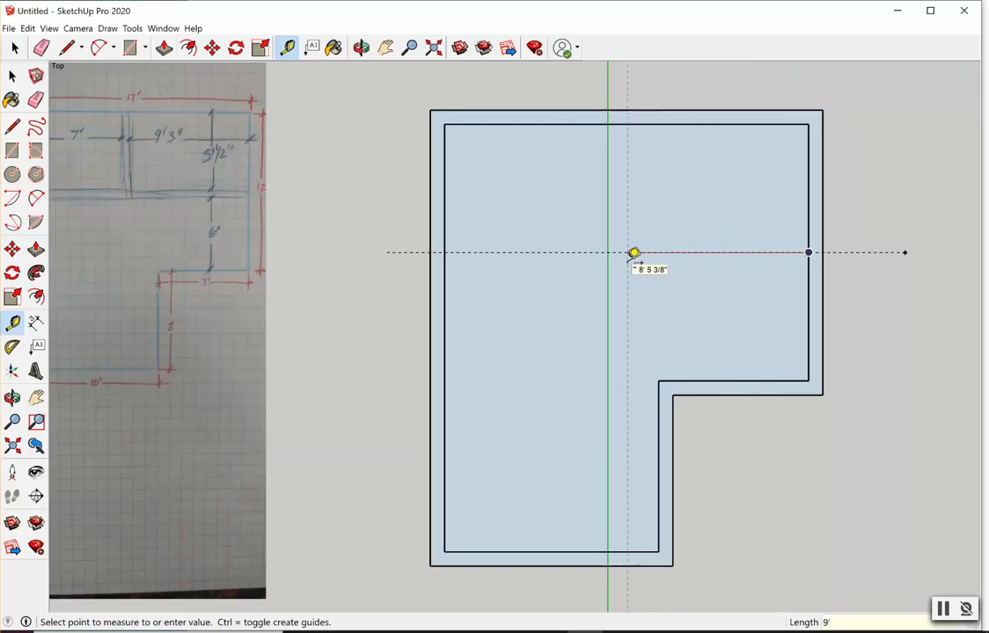
text(3")
key(BackSpace)
key(Return)
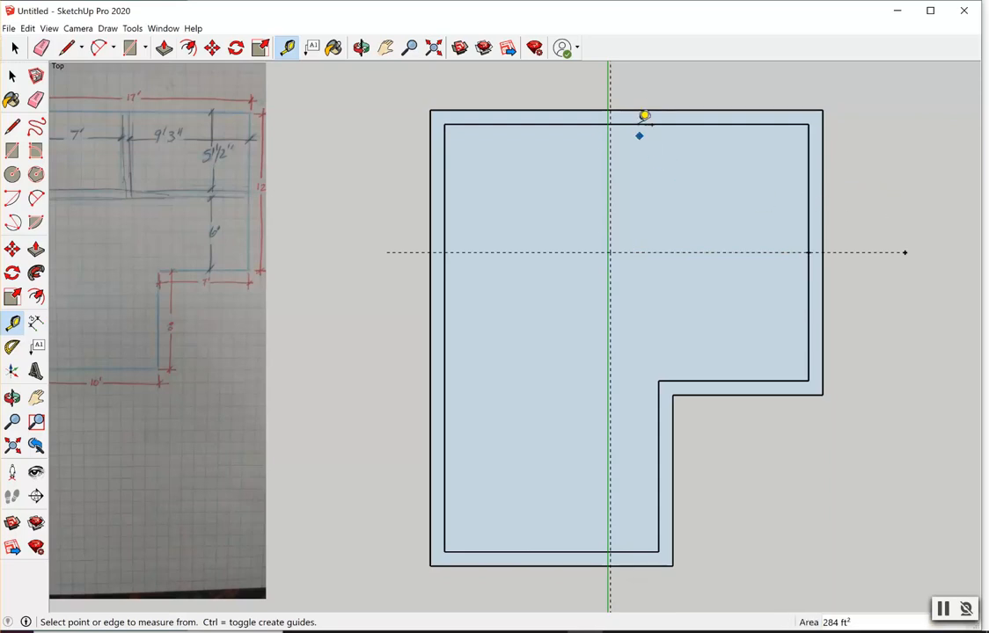
Mark a point about 6" left of the vertical guide along the horizontal guide and place a second vertical guide from it past the upper wall.
scroll(654, 183, down, 1)
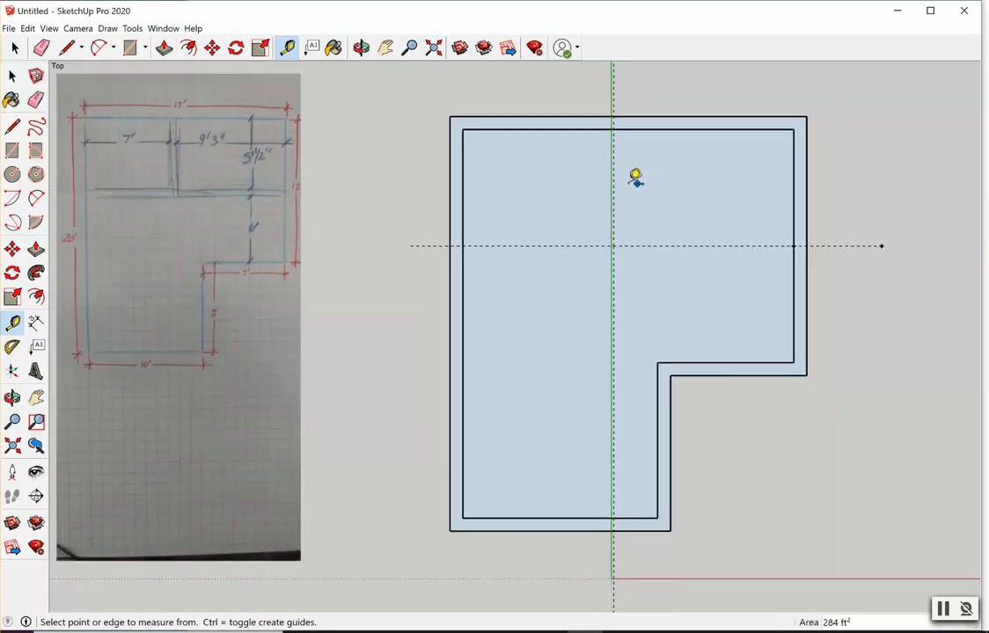
scroll(610, 150, up, 1)
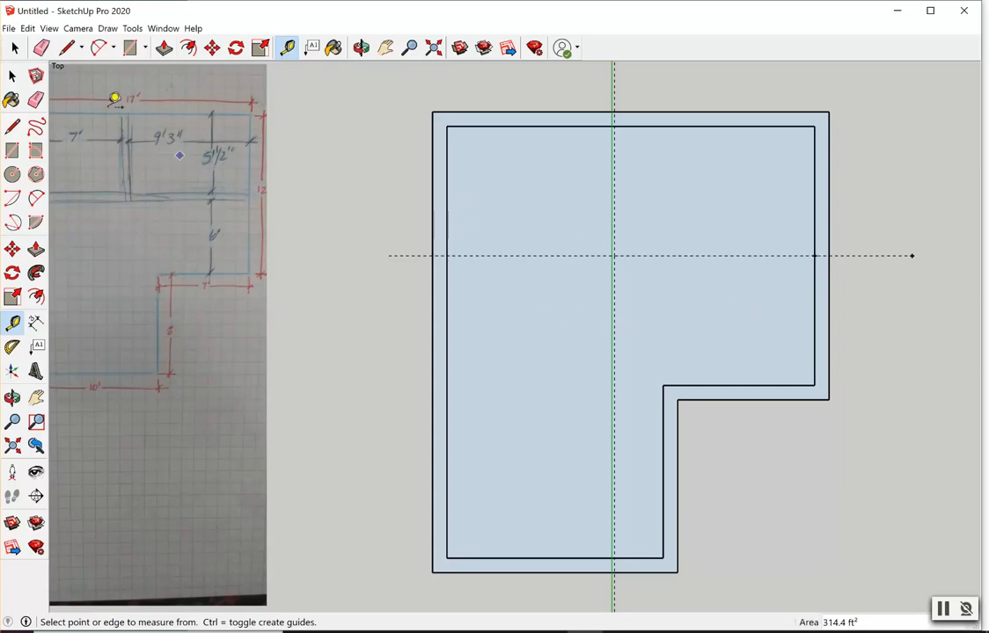
click(15, 48)
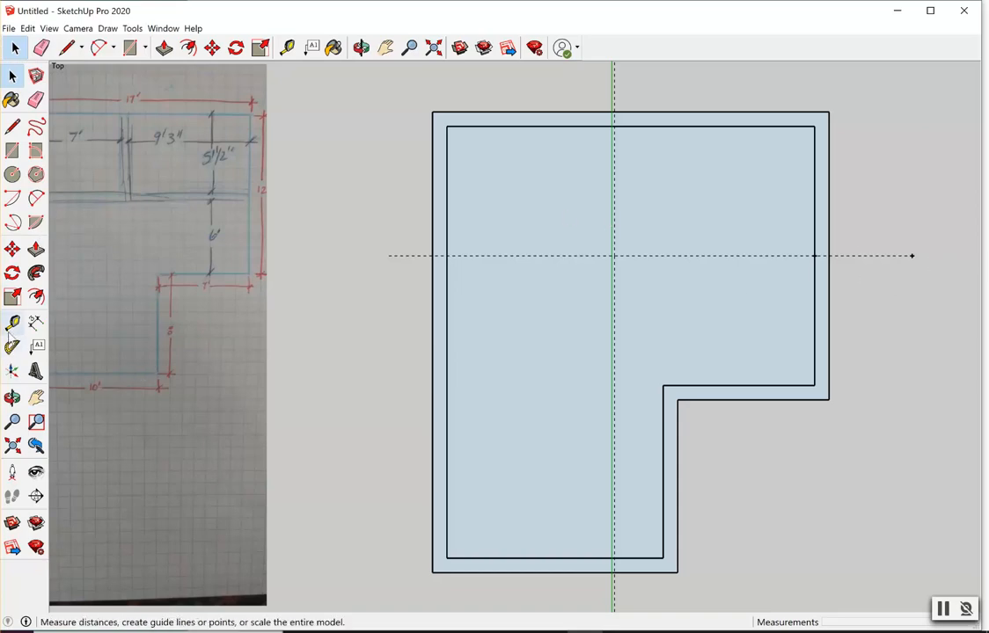
click(13, 324)
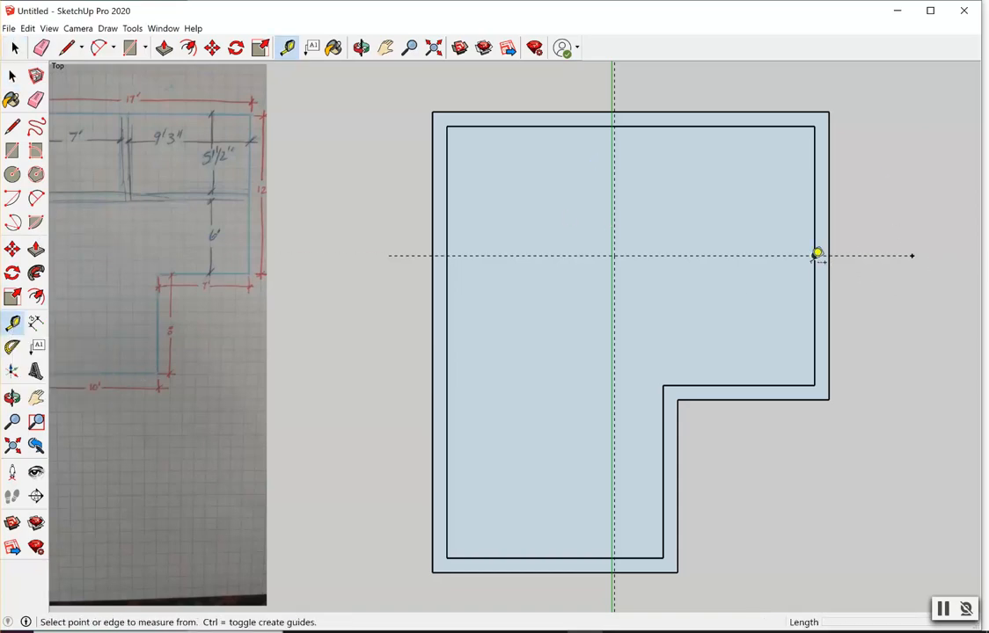
click(816, 255)
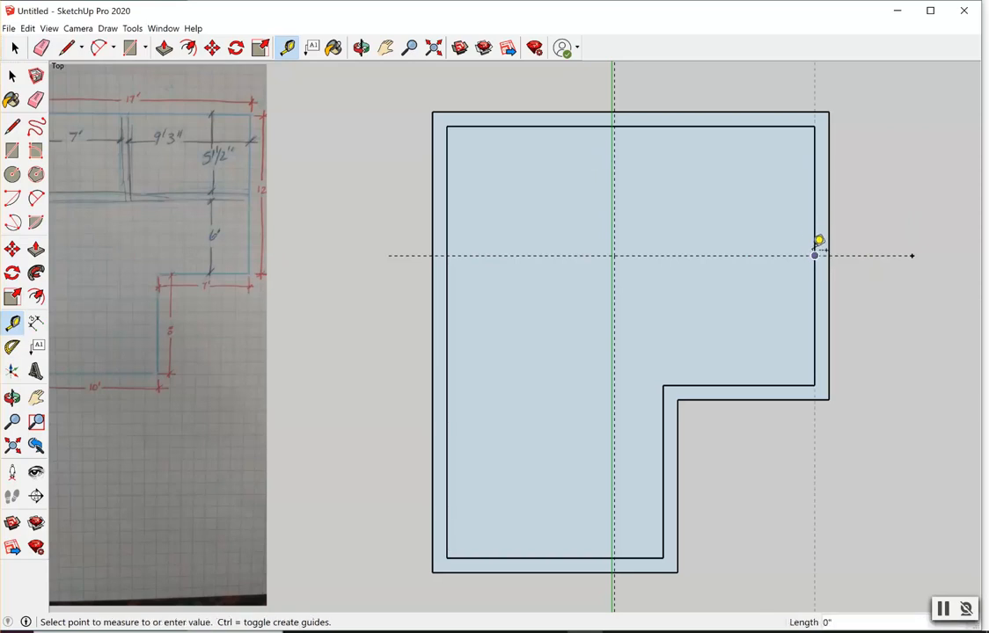
click(614, 255)
click(614, 255)
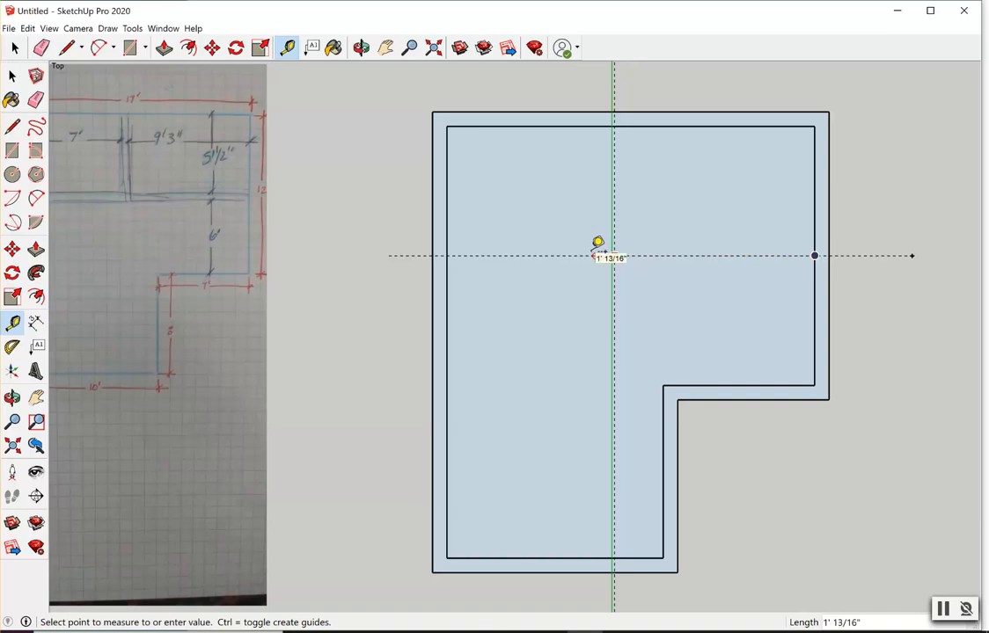
click(595, 254)
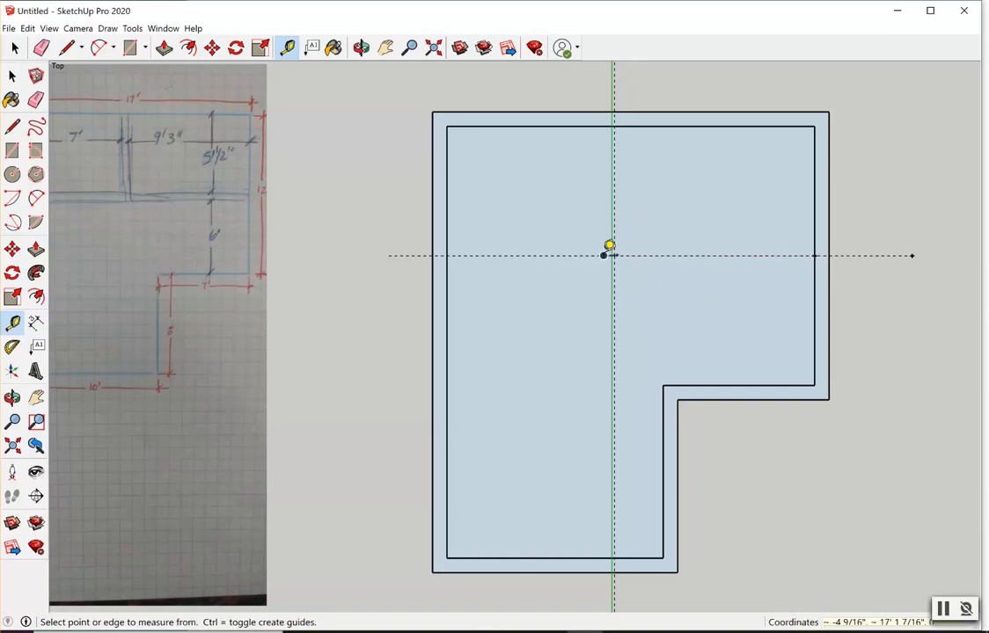
click(605, 255)
click(604, 82)
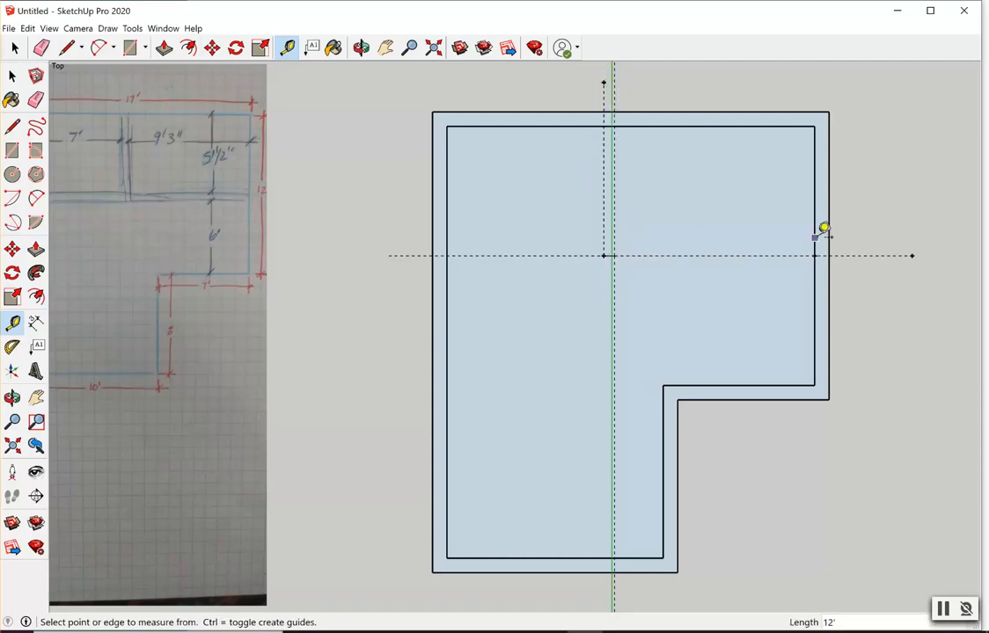
Place a guide point 6" above the horizontal guide on the right inner wall edge.
click(817, 253)
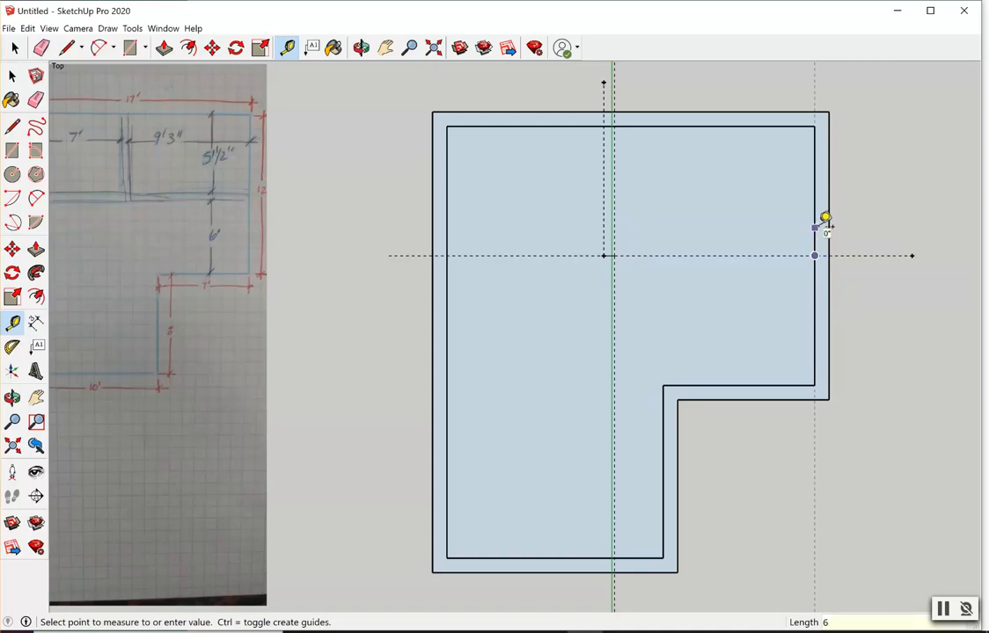
click(825, 219)
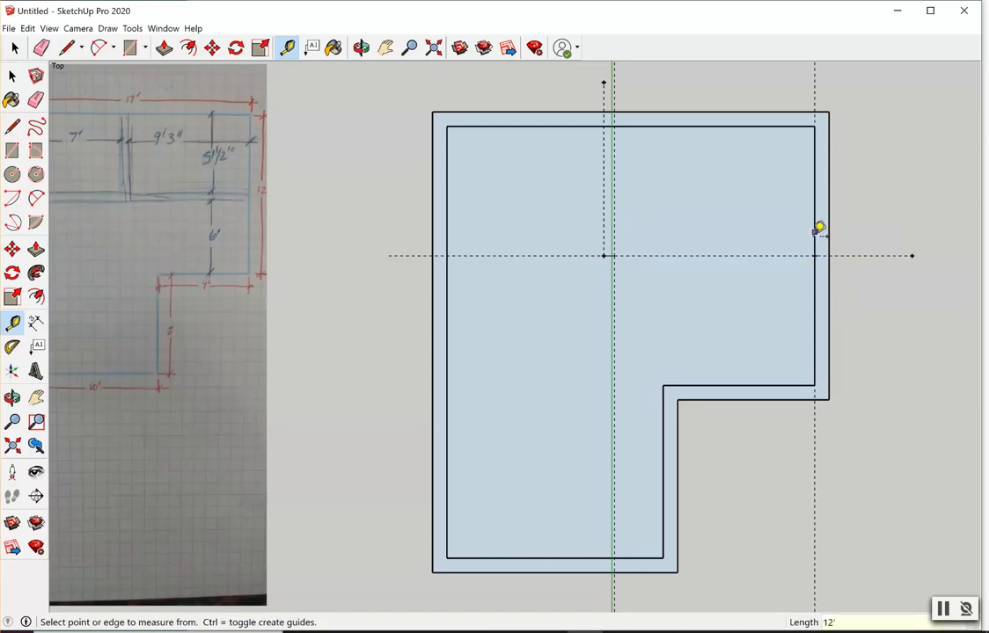
click(816, 255)
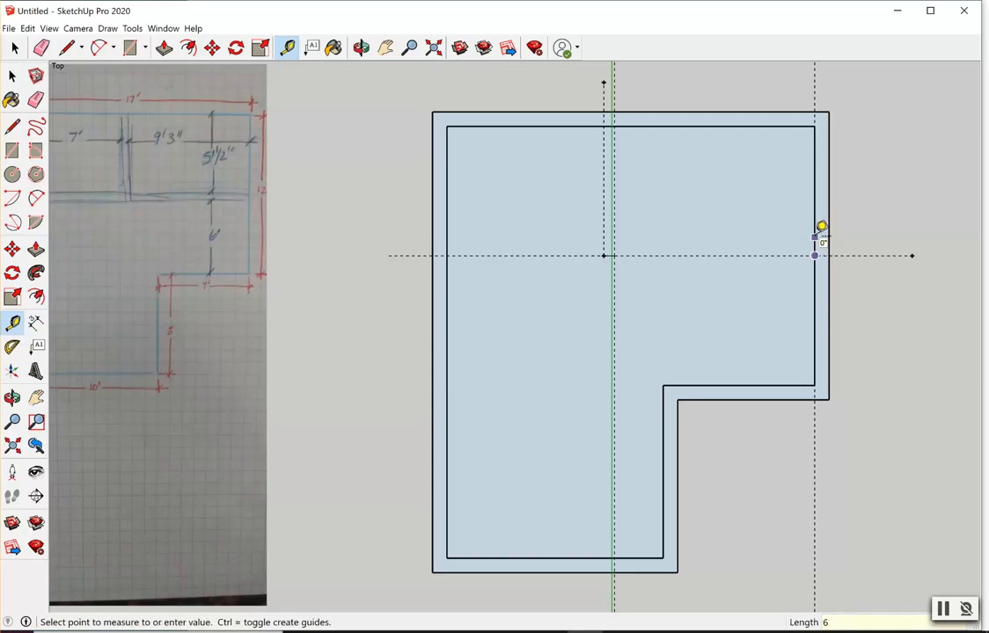
click(821, 227)
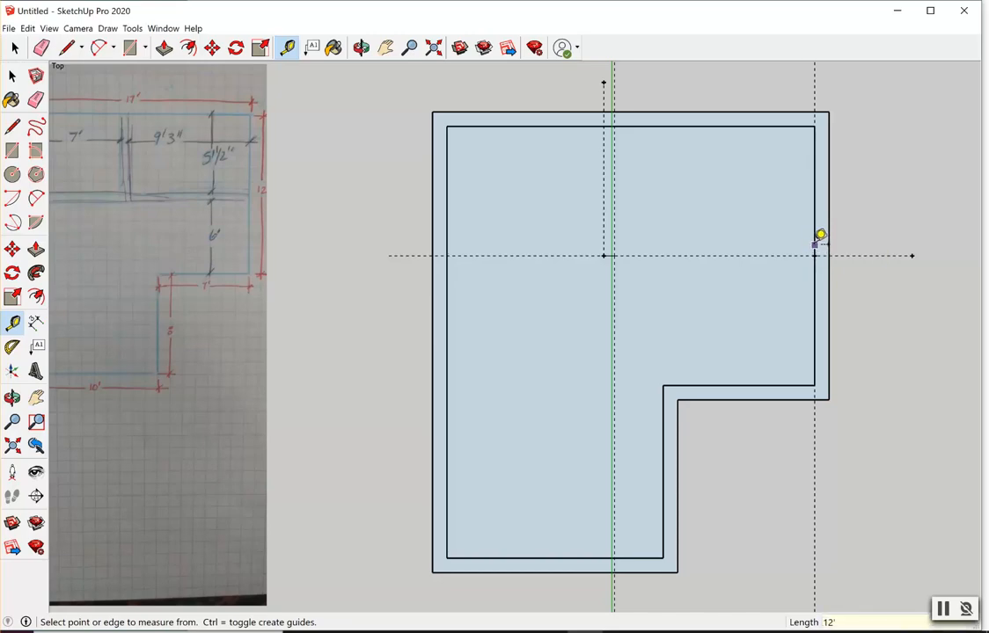
scroll(817, 234, up, 2)
scroll(825, 228, up, 1)
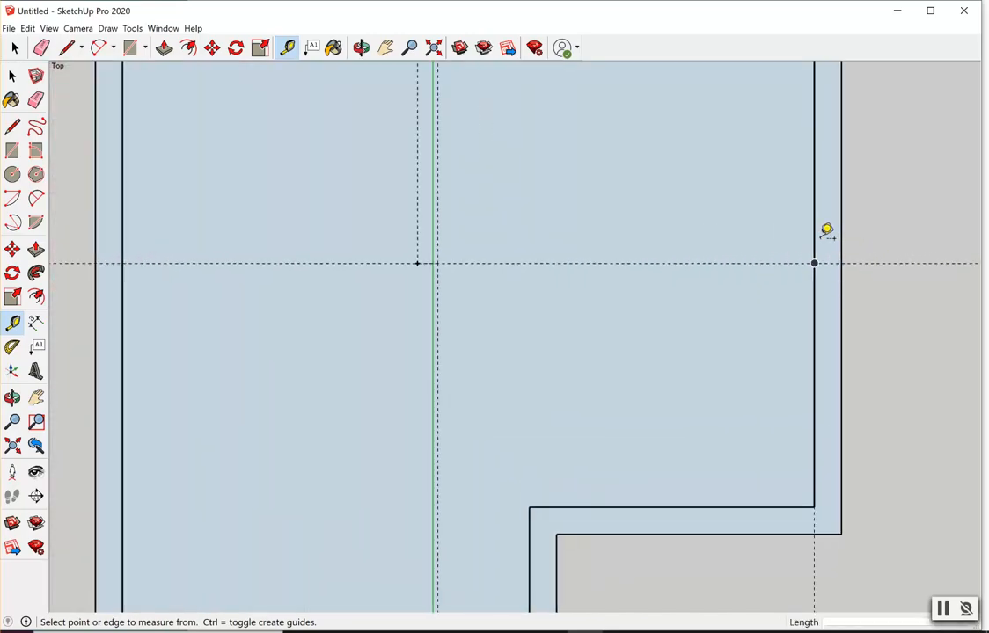
scroll(829, 250, down, 1)
scroll(832, 262, down, 1)
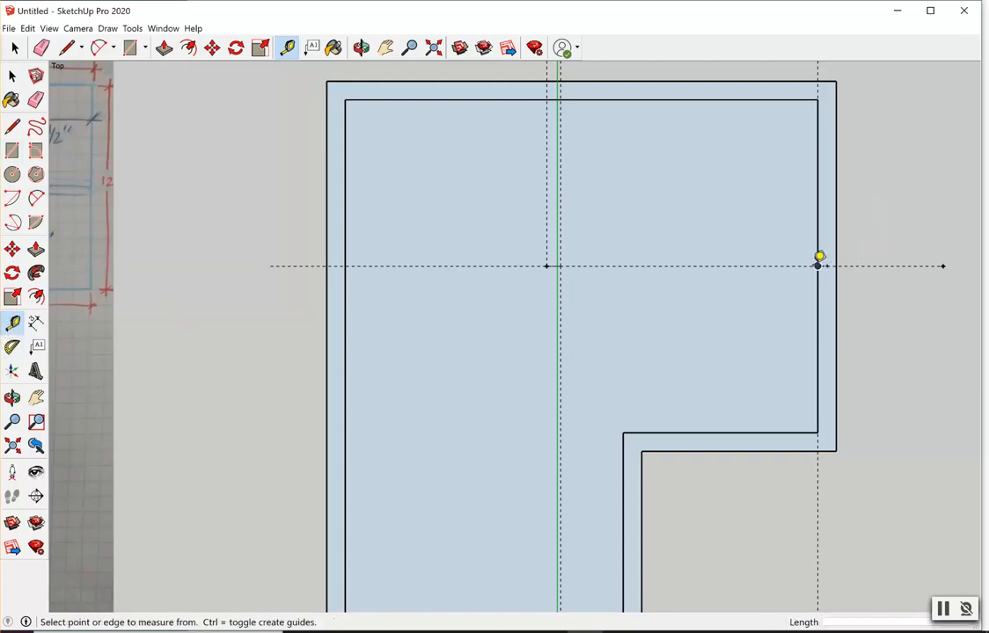
click(818, 265)
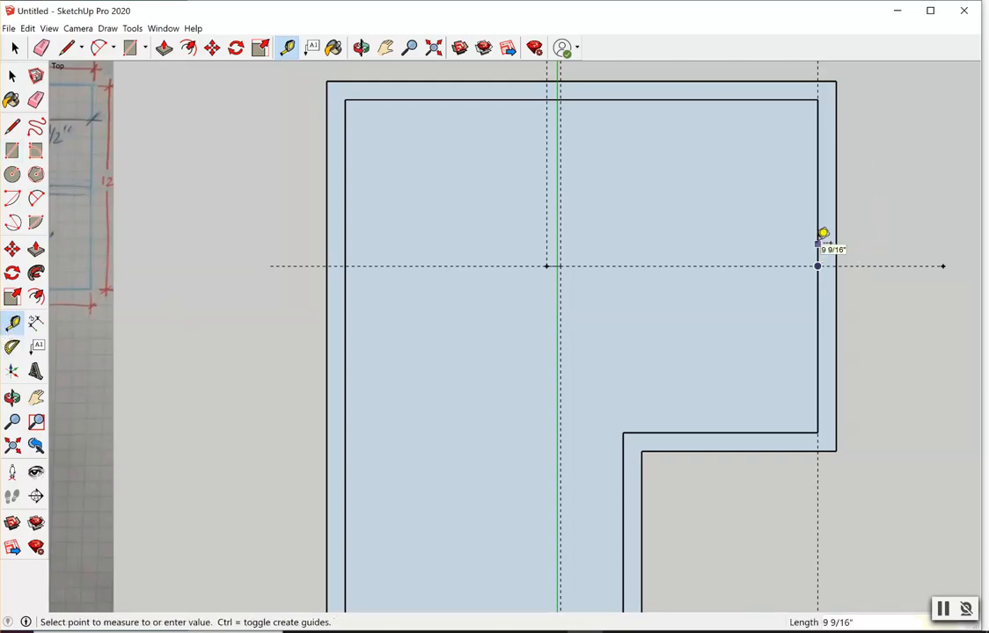
click(823, 248)
Try to place a second horizontal guide across the plan from the 6" mark on the right inner wall edge.
click(817, 254)
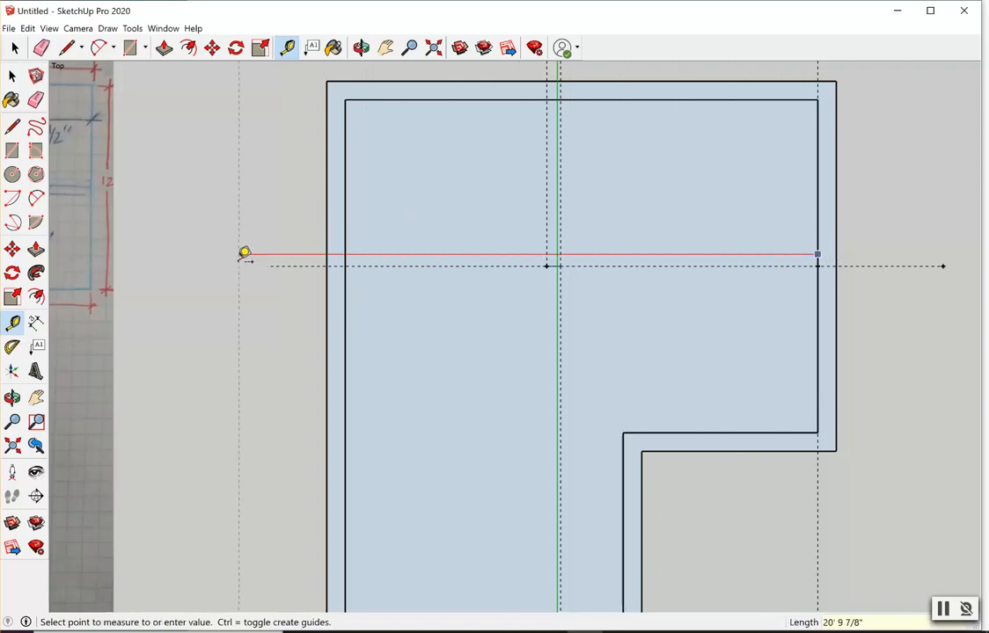
click(256, 234)
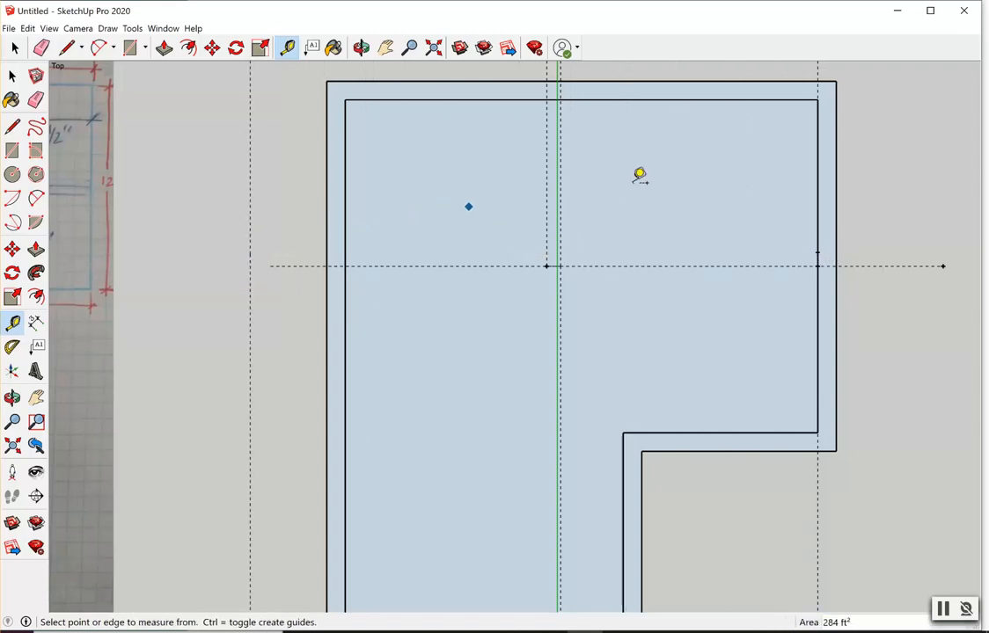
click(818, 252)
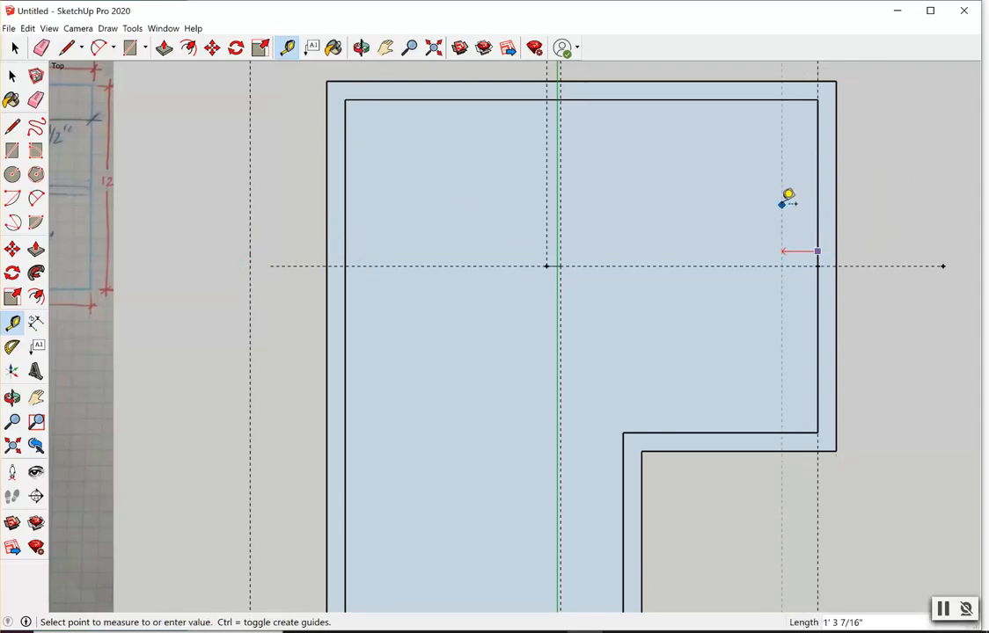
click(872, 227)
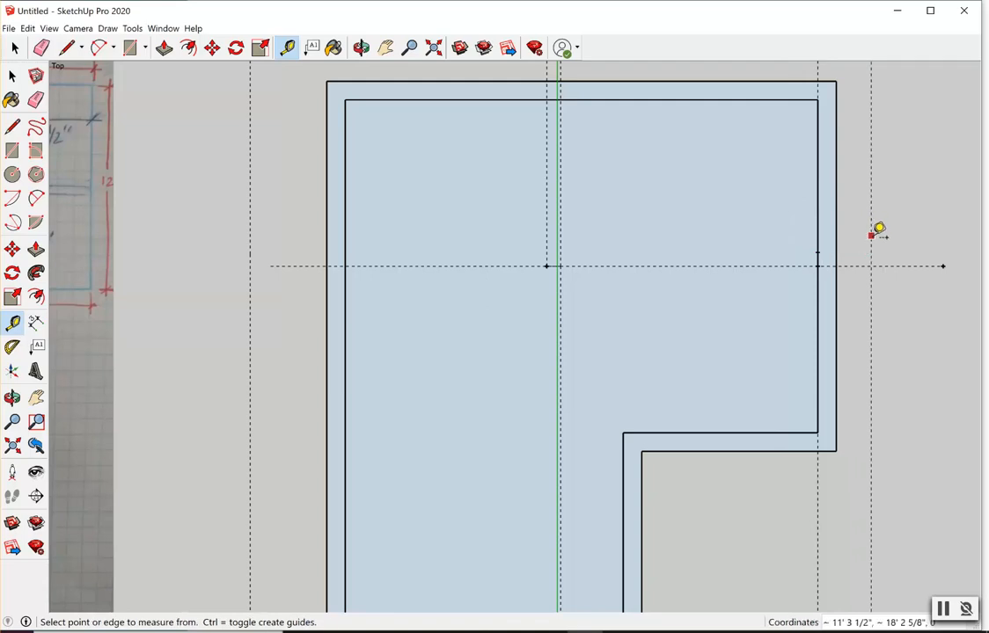
click(818, 253)
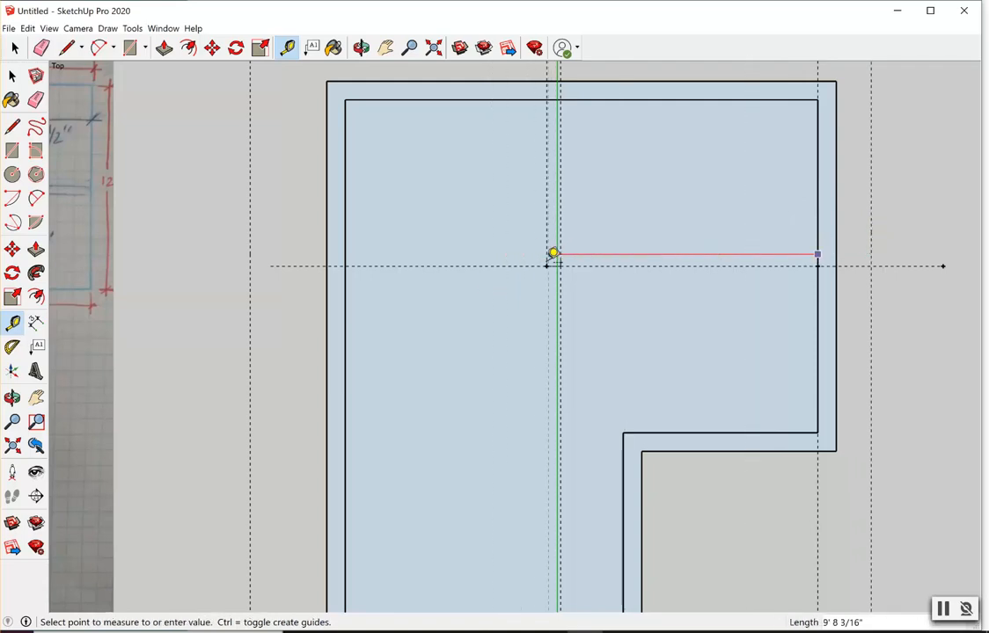
click(536, 253)
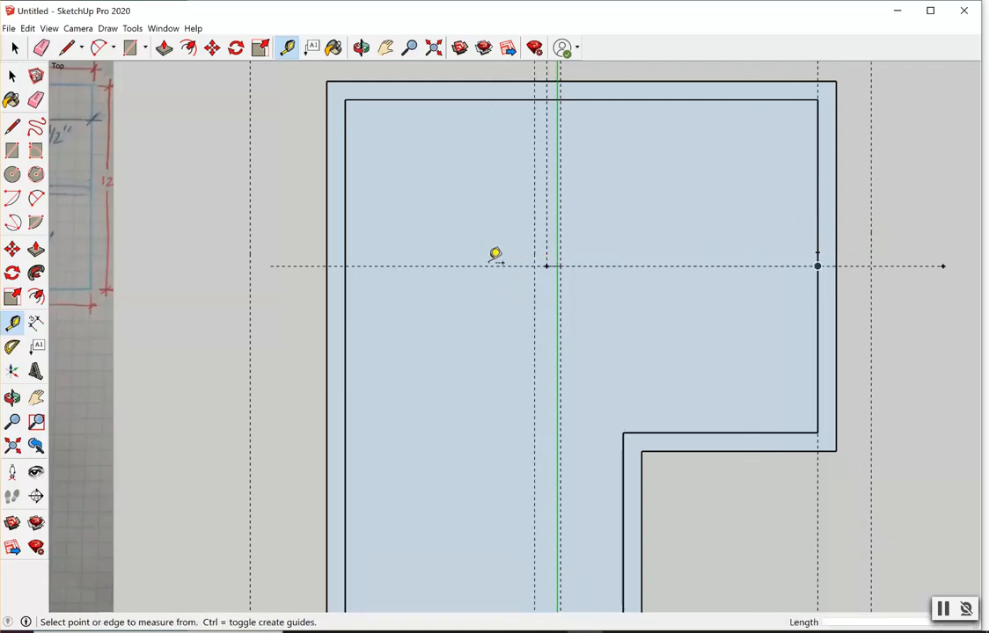
click(818, 252)
click(297, 253)
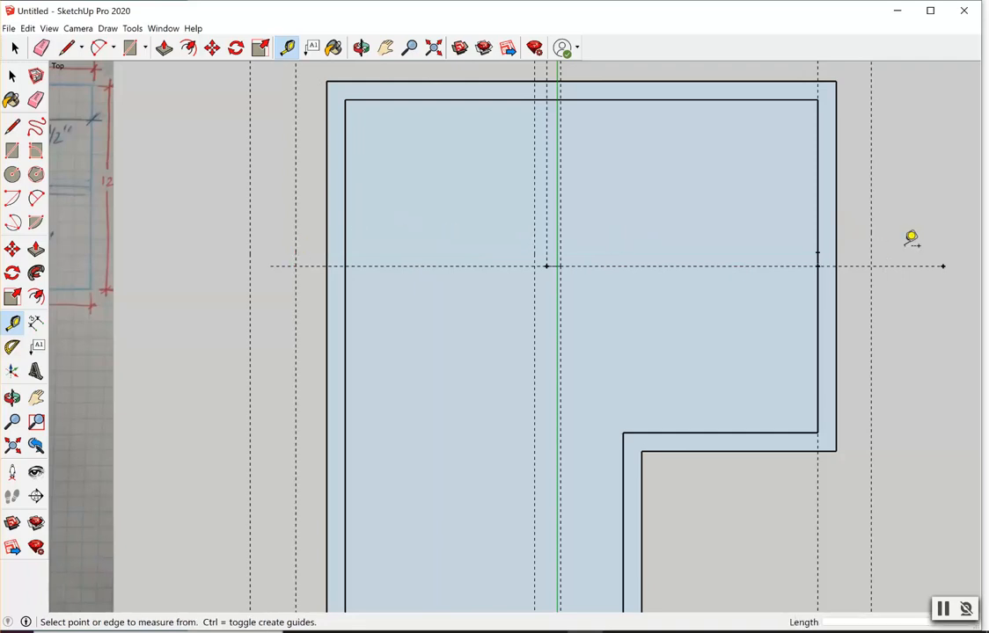
Draw two parallel 17' horizontal wall lines between the left and right inner walls, one along the horizontal guide and one just above it.
scroll(835, 251, down, 2)
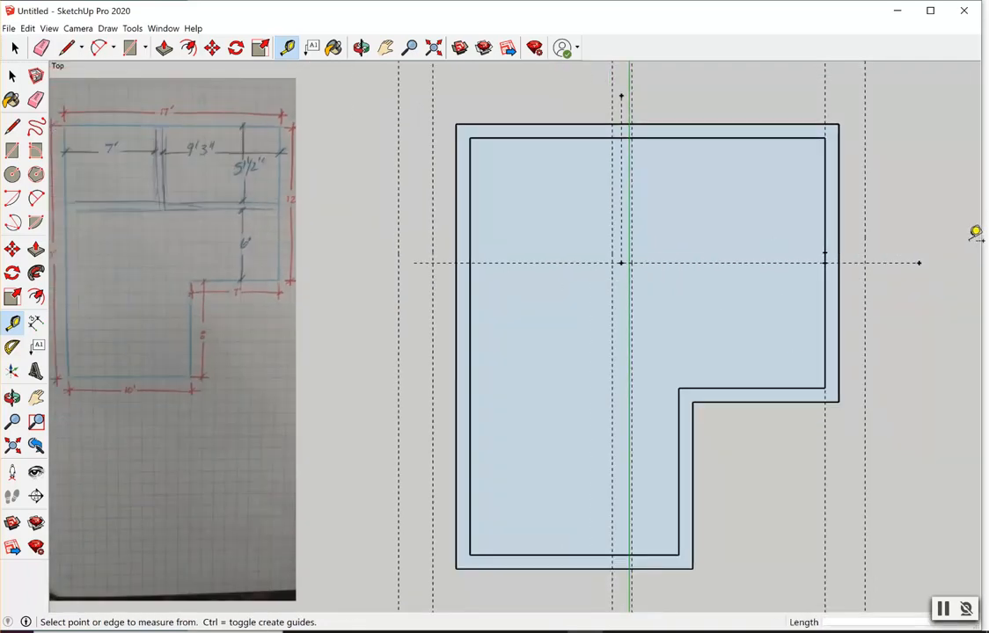
scroll(959, 230, up, 2)
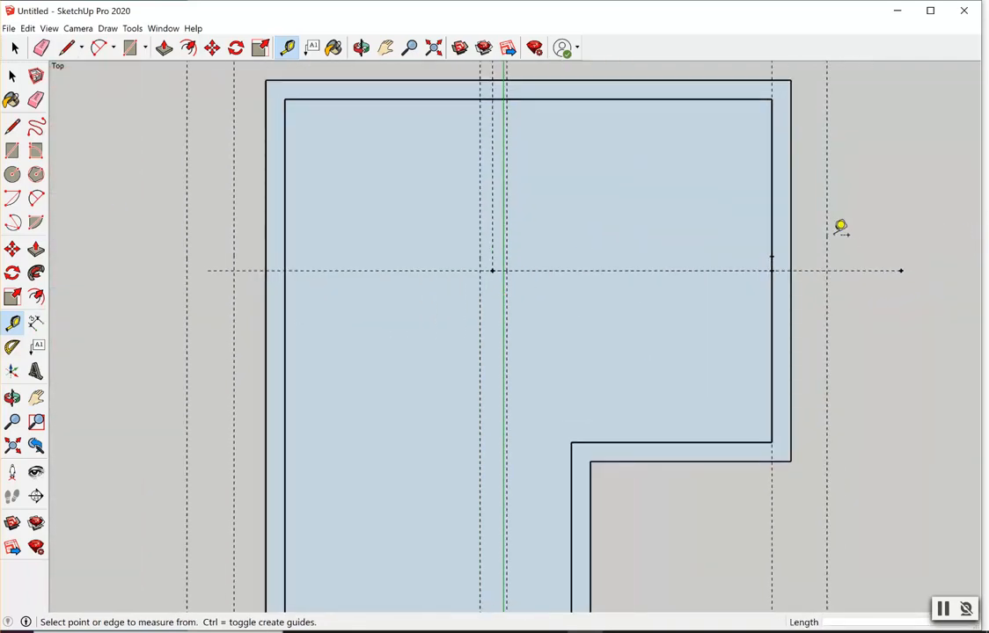
click(68, 49)
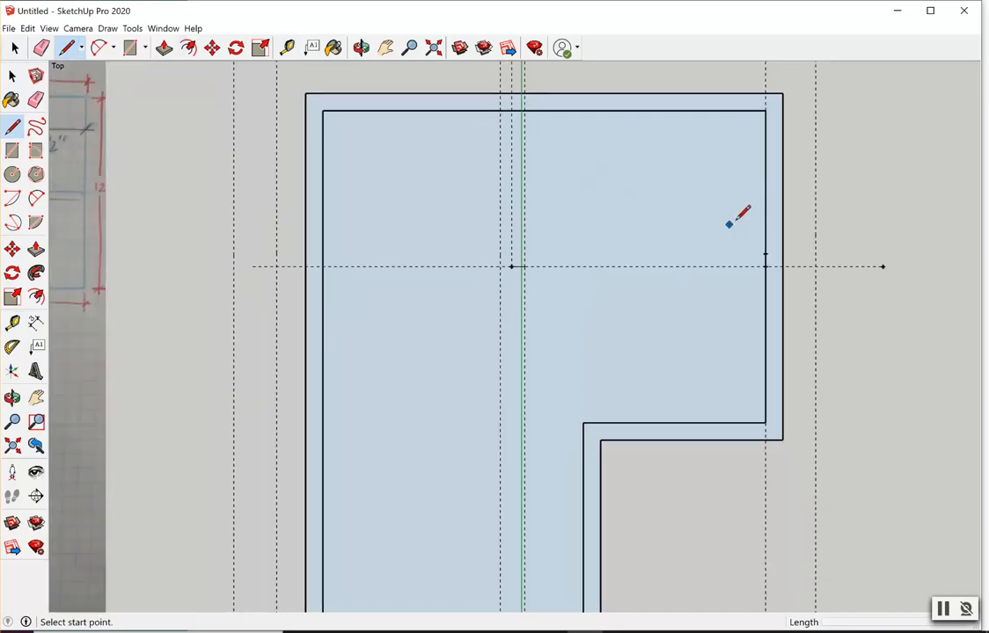
click(765, 273)
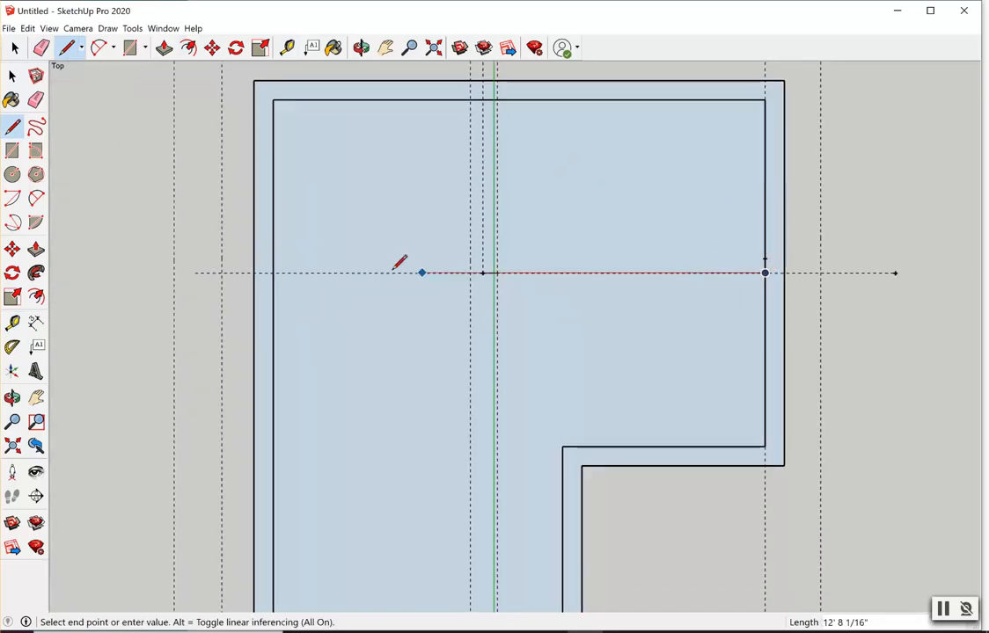
click(273, 273)
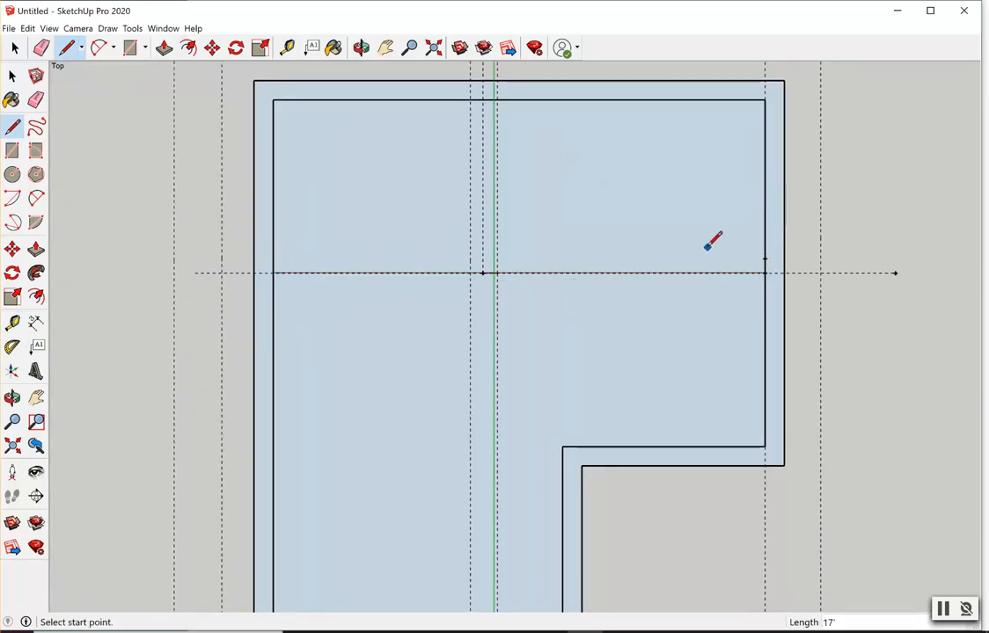
click(764, 254)
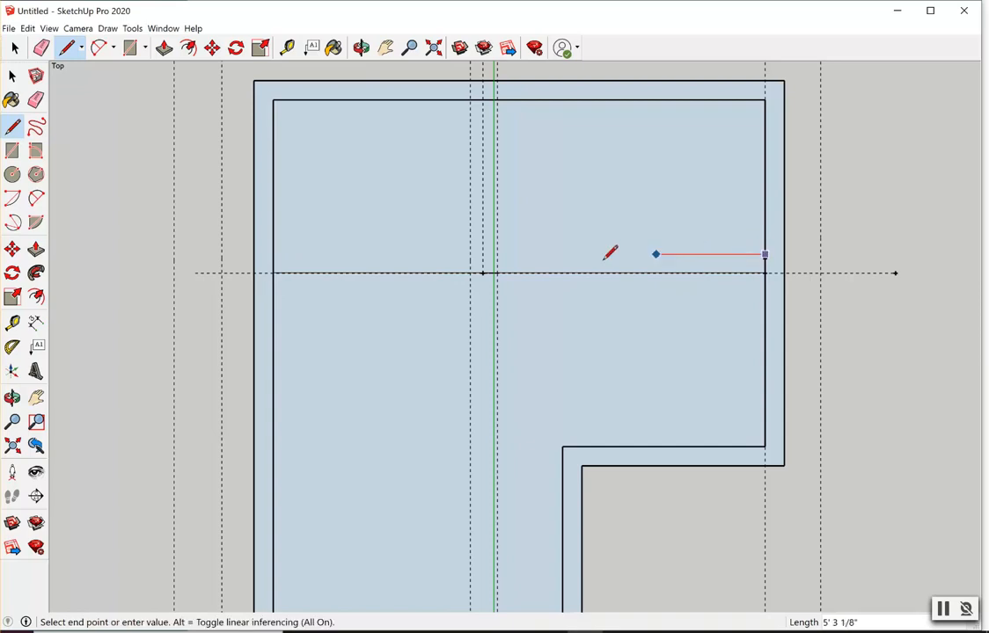
click(273, 254)
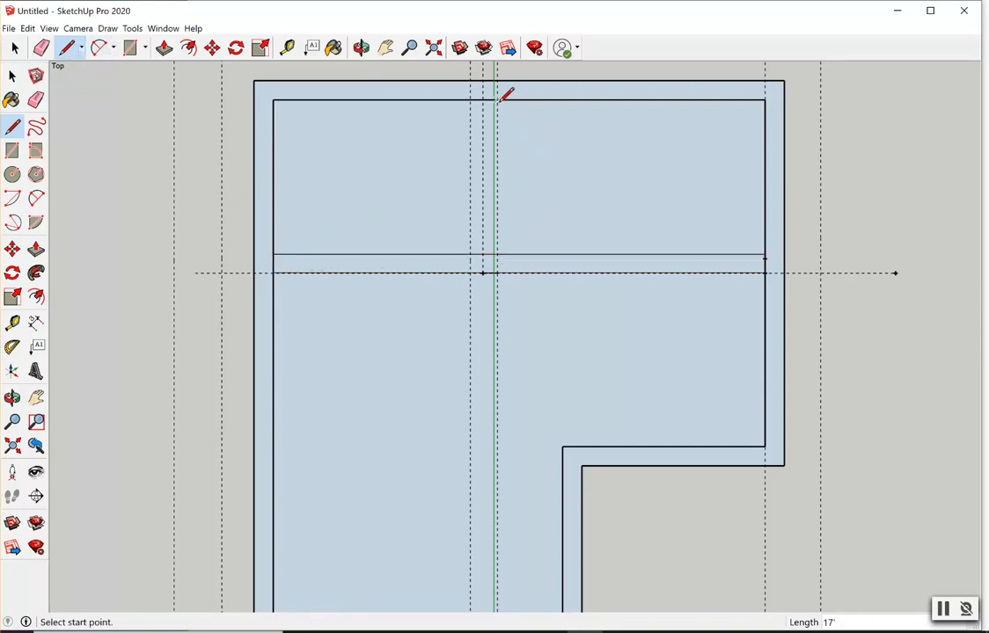
Draw two vertical wall lines about 5' 11 3/4" long from the horizontal guide to the upper inner wall, along the paired vertical guides.
click(497, 273)
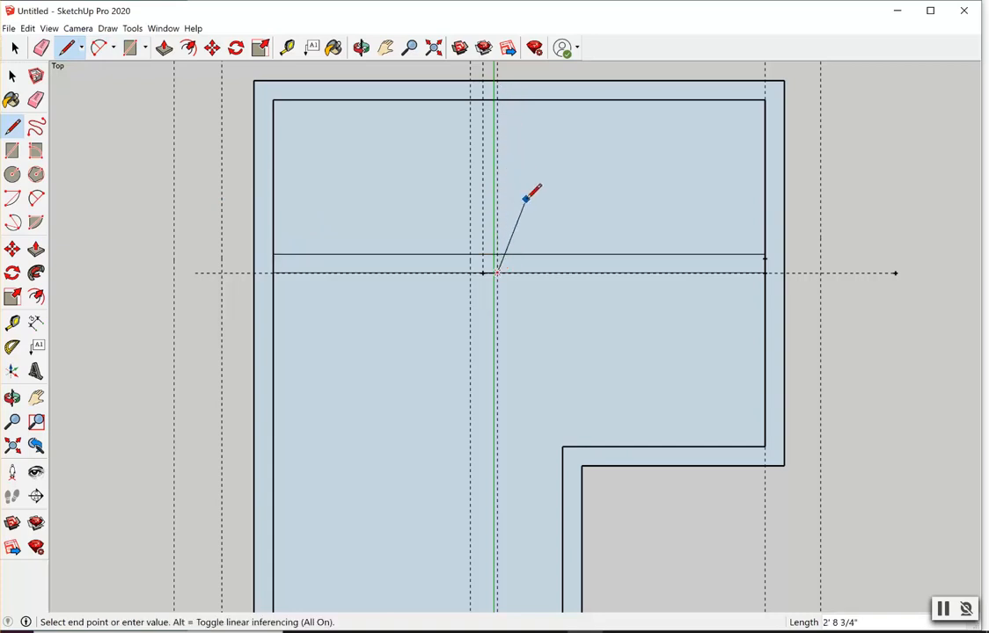
key(Escape)
click(497, 273)
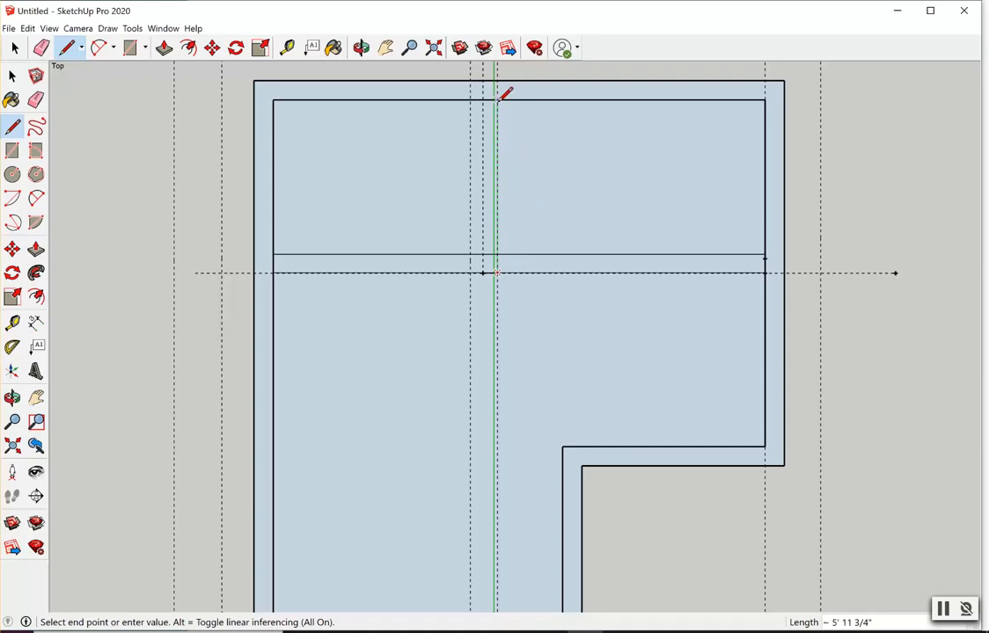
click(498, 101)
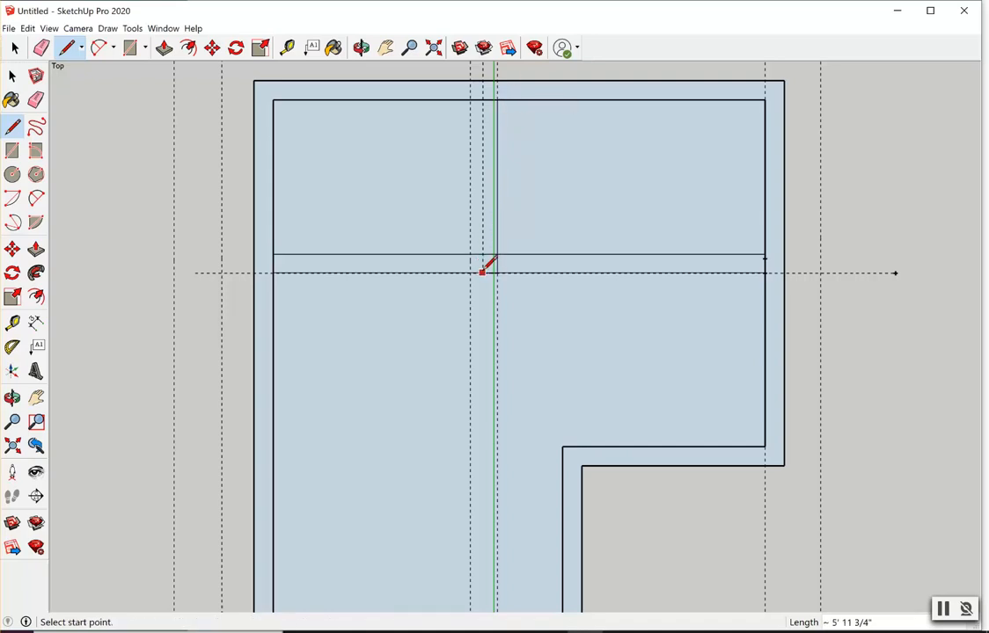
click(482, 273)
click(482, 100)
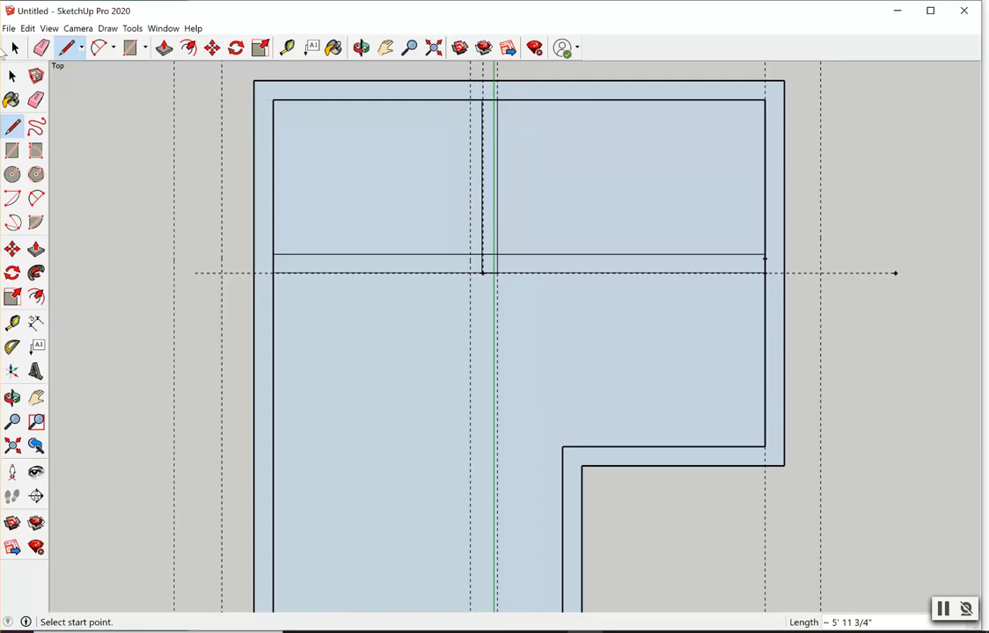
Erase the long horizontal guide and all the vertical guides crossing the floor plan.
click(41, 47)
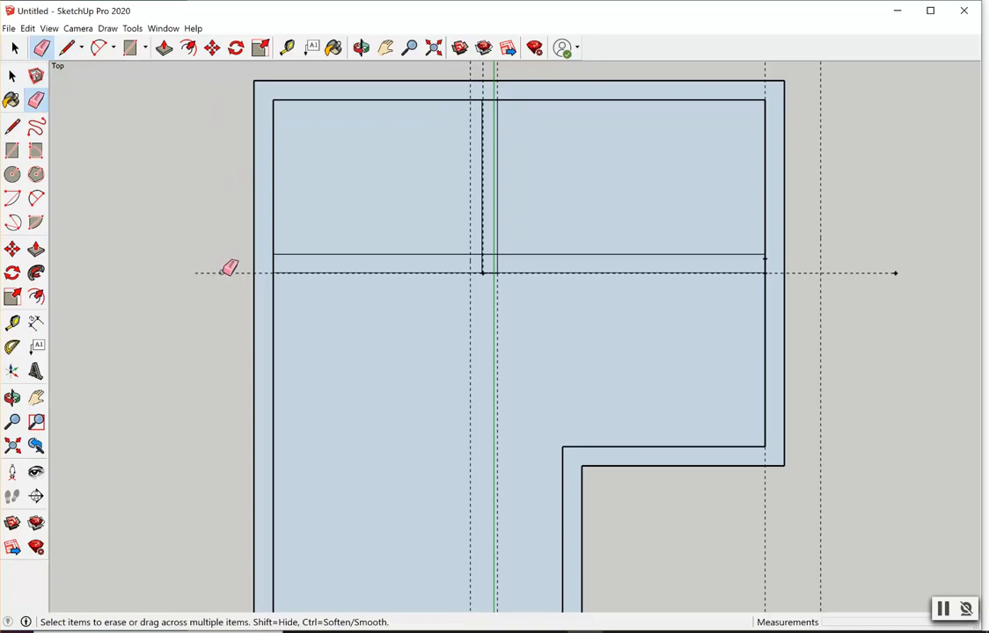
click(226, 272)
click(820, 77)
scroll(803, 482, up, 3)
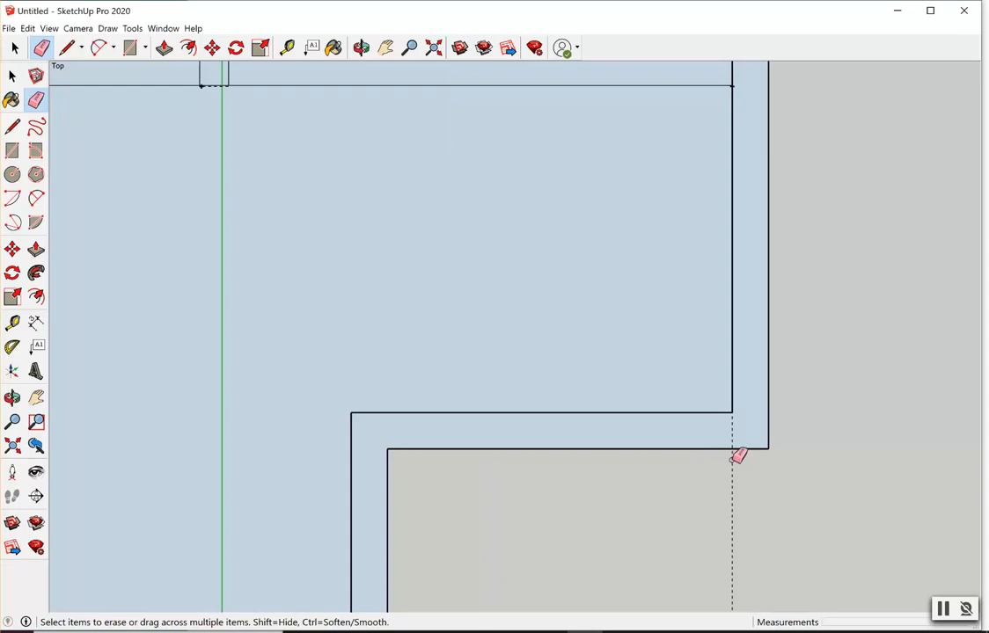
scroll(738, 453, down, 3)
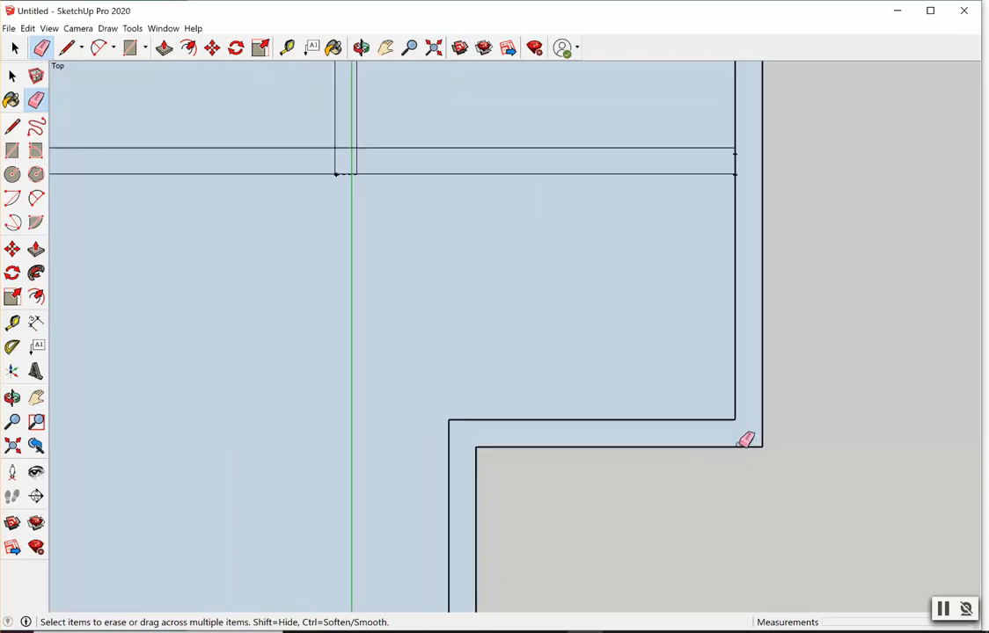
Select the lower horizontal interior wall line's segment right of the paired vertical lines and activate the Move tool.
scroll(369, 192, up, 4)
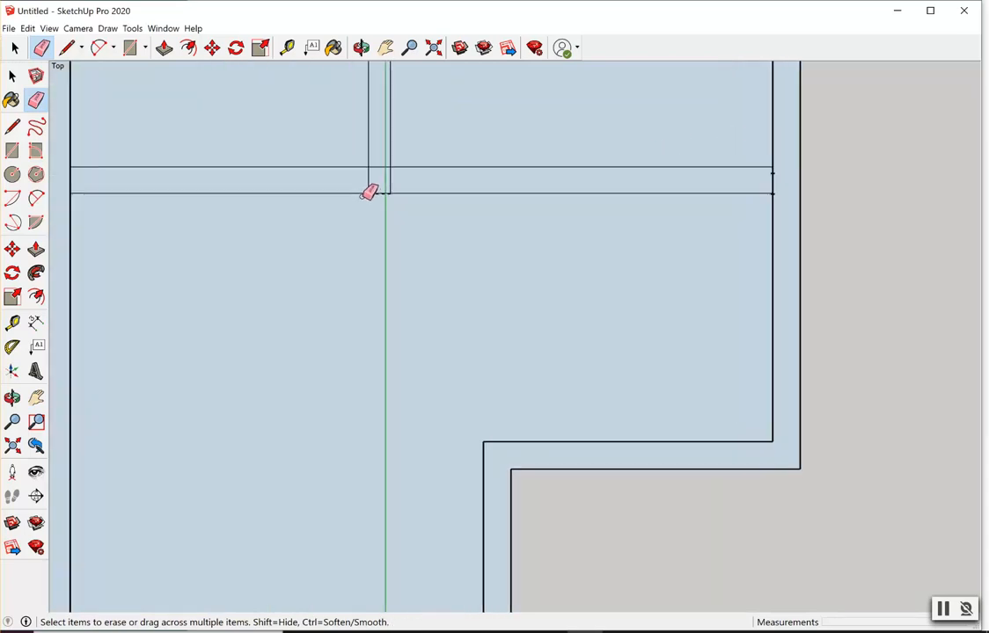
scroll(426, 183, up, 3)
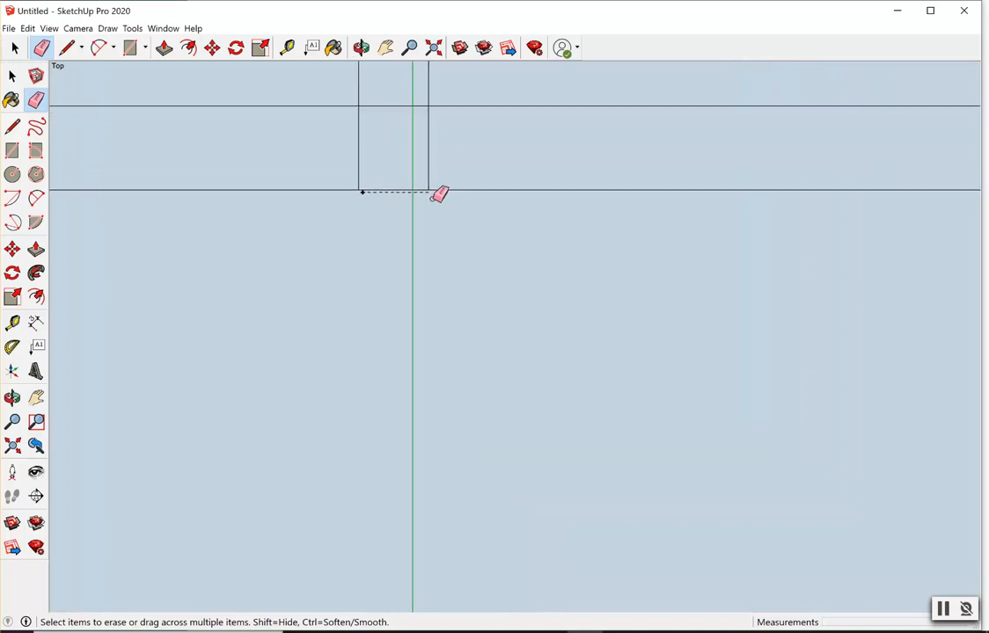
scroll(255, 162, up, 1)
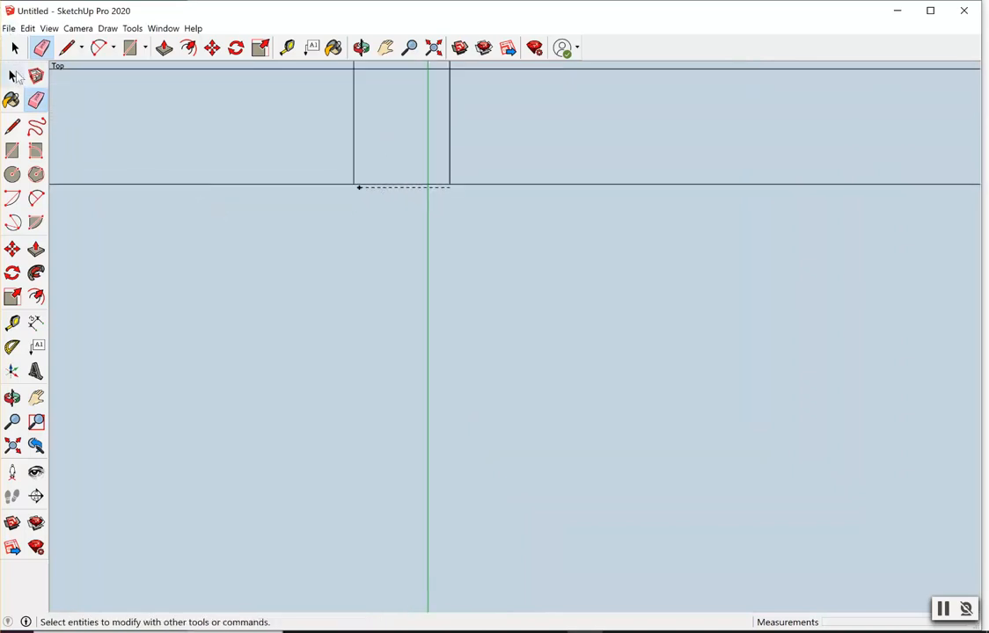
click(12, 76)
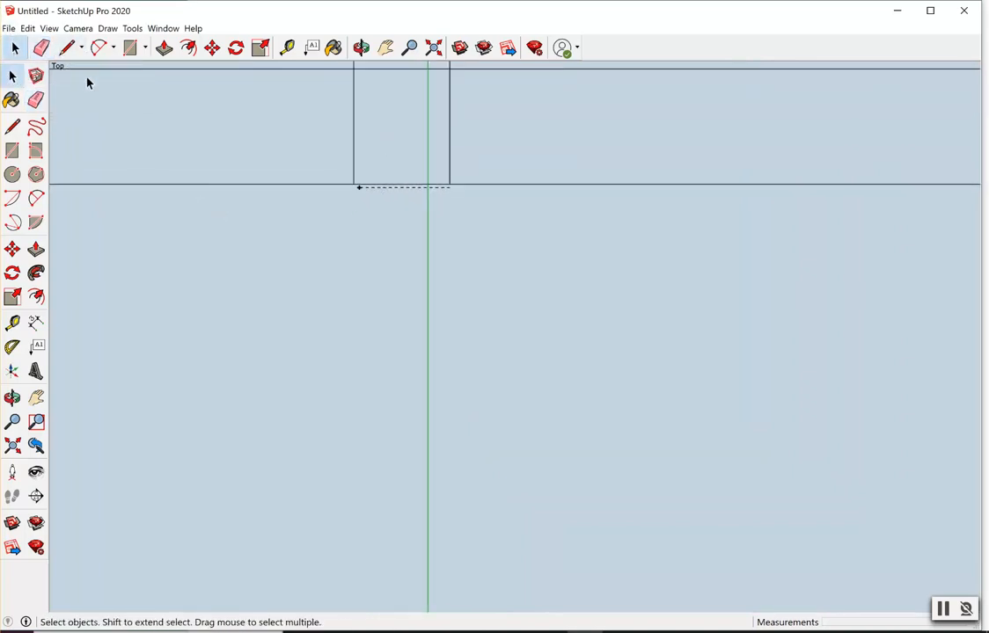
click(496, 181)
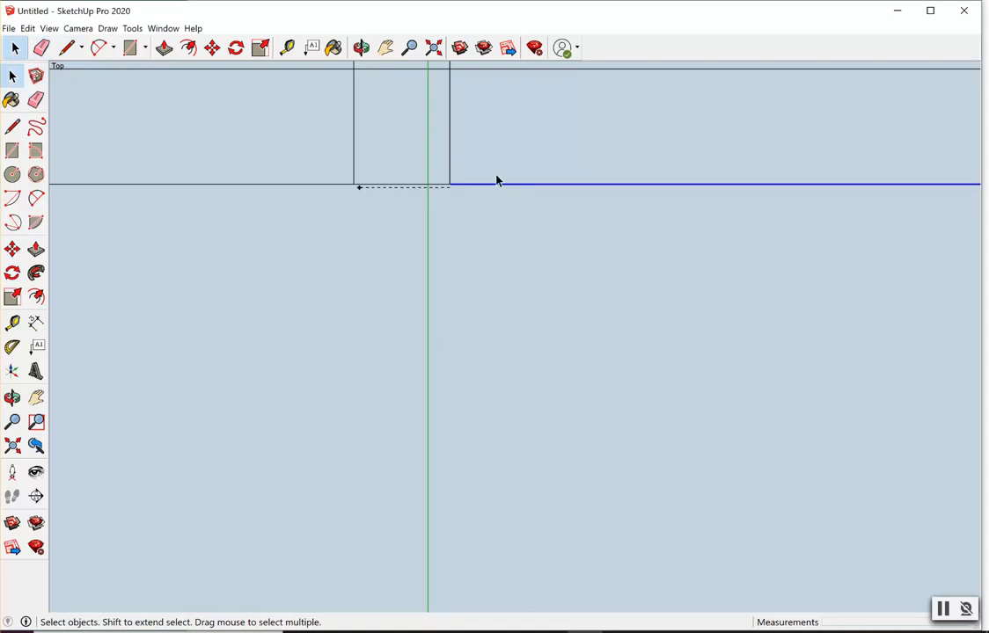
click(212, 48)
click(451, 185)
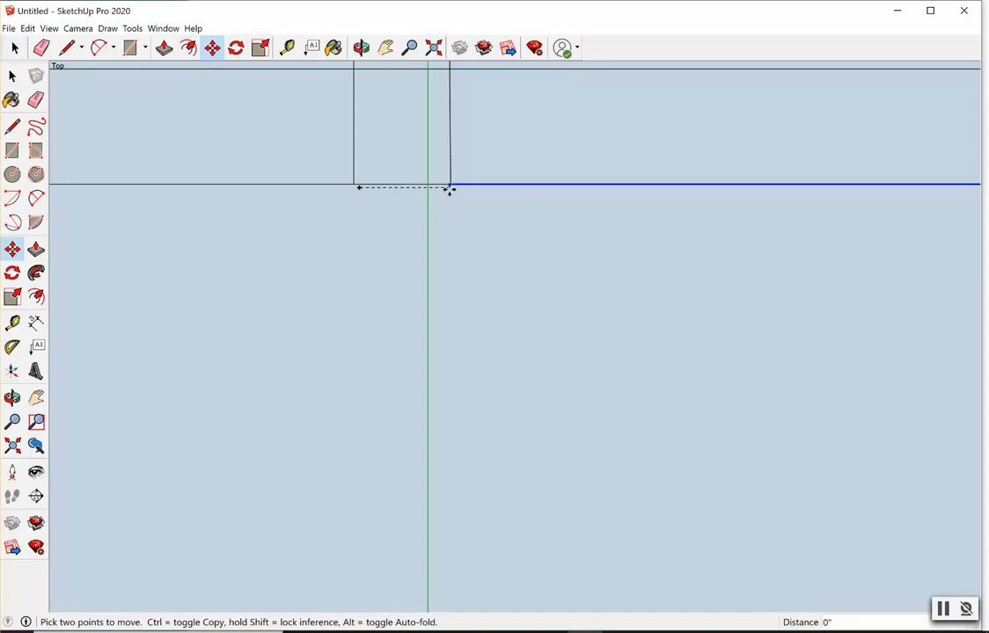
key(Escape)
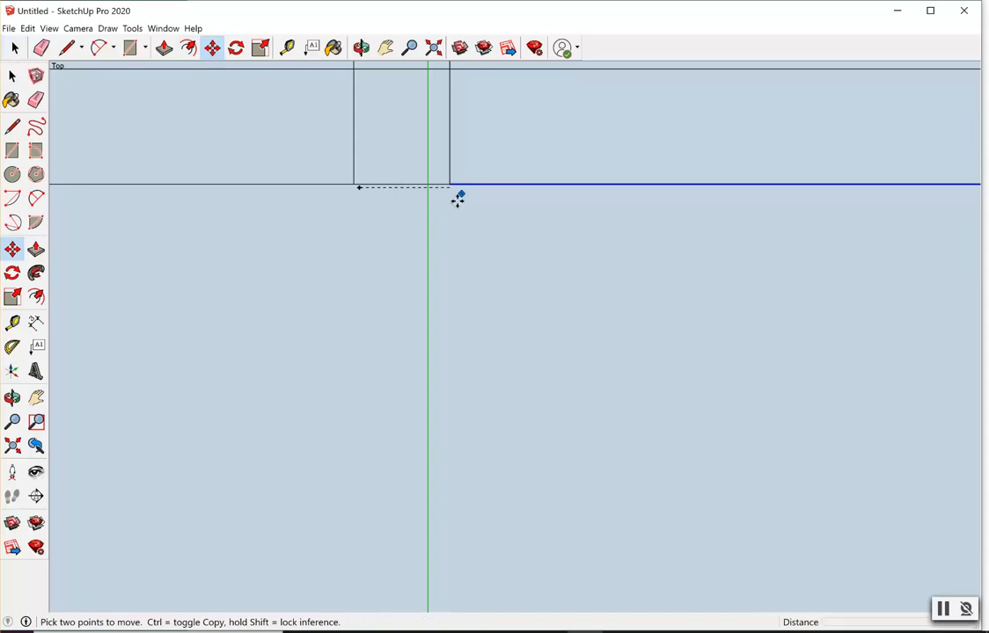
scroll(460, 193, up, 1)
click(479, 181)
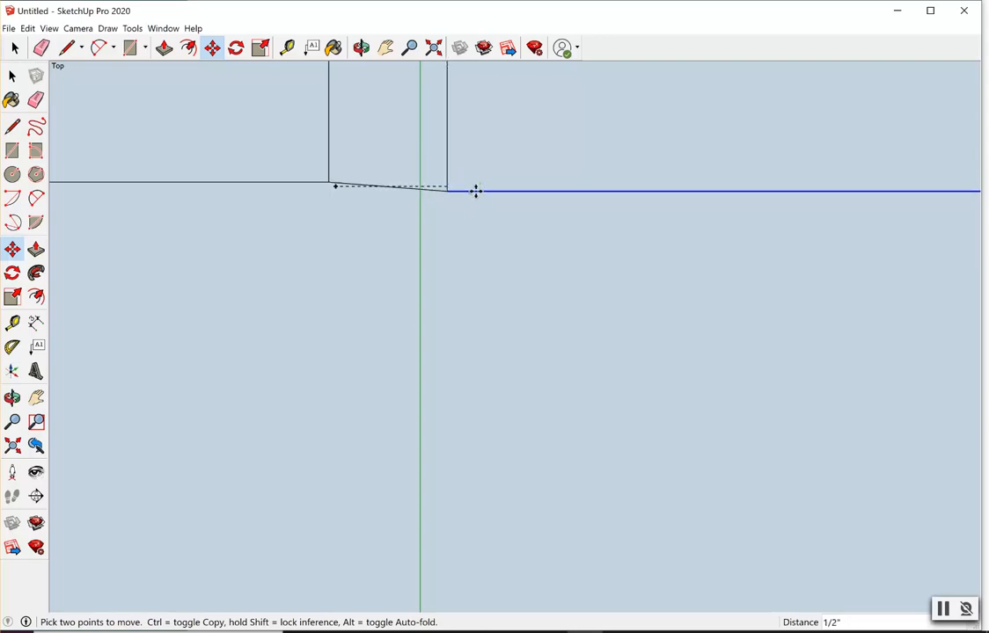
key(Escape)
Move the selected right-hand segment of the lower wall line down 1/4" by its inner endpoint onto the short remaining guide.
click(446, 183)
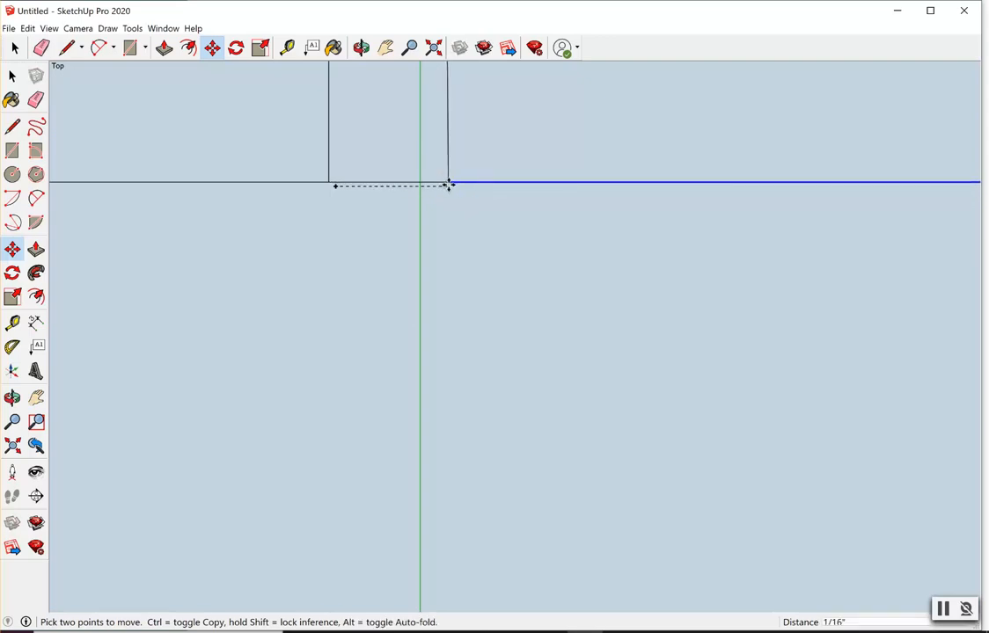
scroll(446, 180, up, 5)
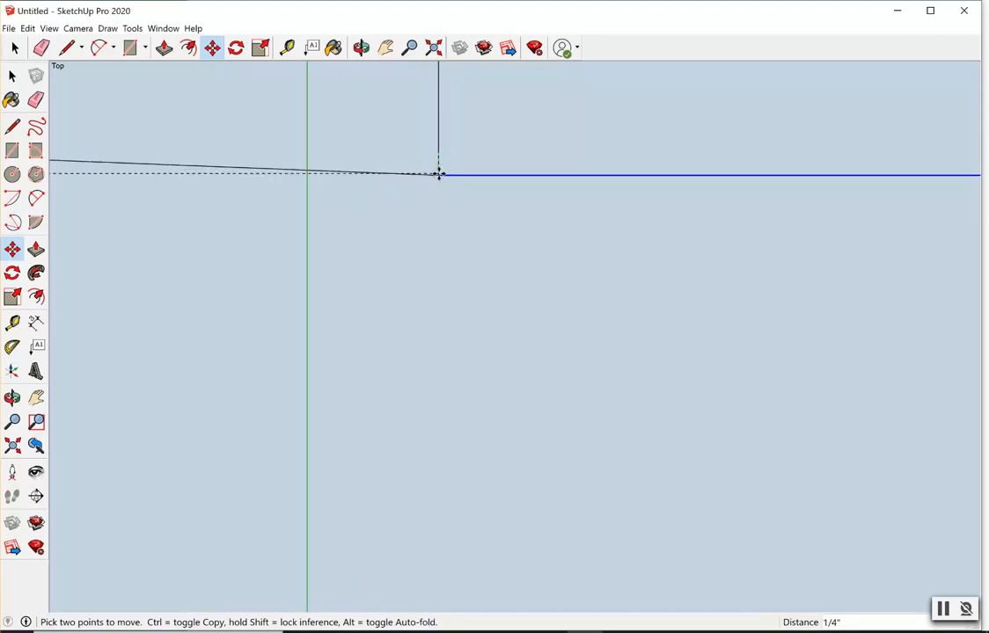
click(439, 174)
scroll(378, 198, down, 5)
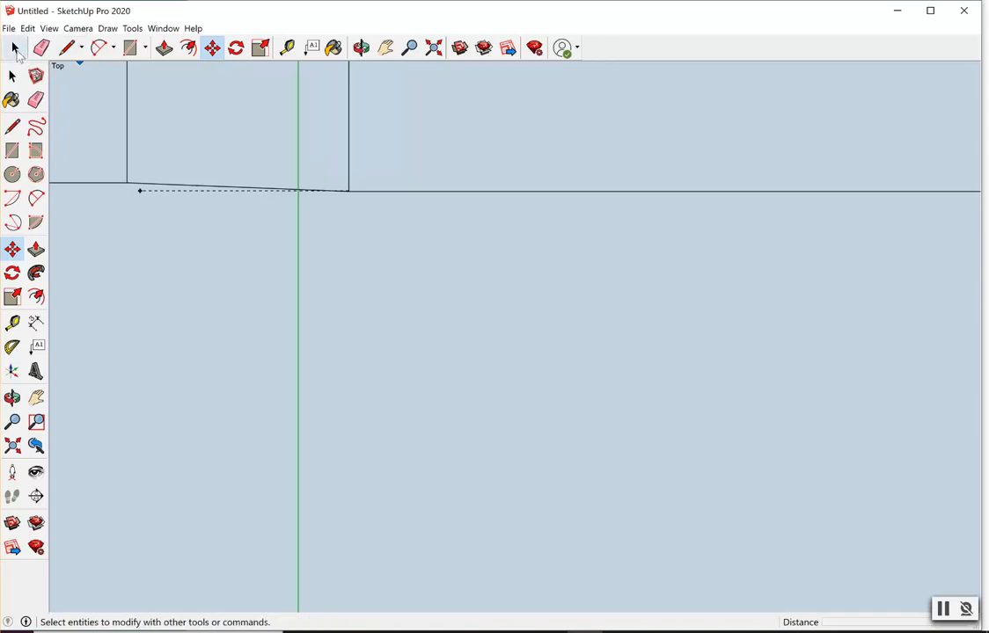
Move the left-hand segment of the lower interior wall line about 7/16" so its inner endpoint meets the short guide's left end.
click(15, 49)
click(105, 182)
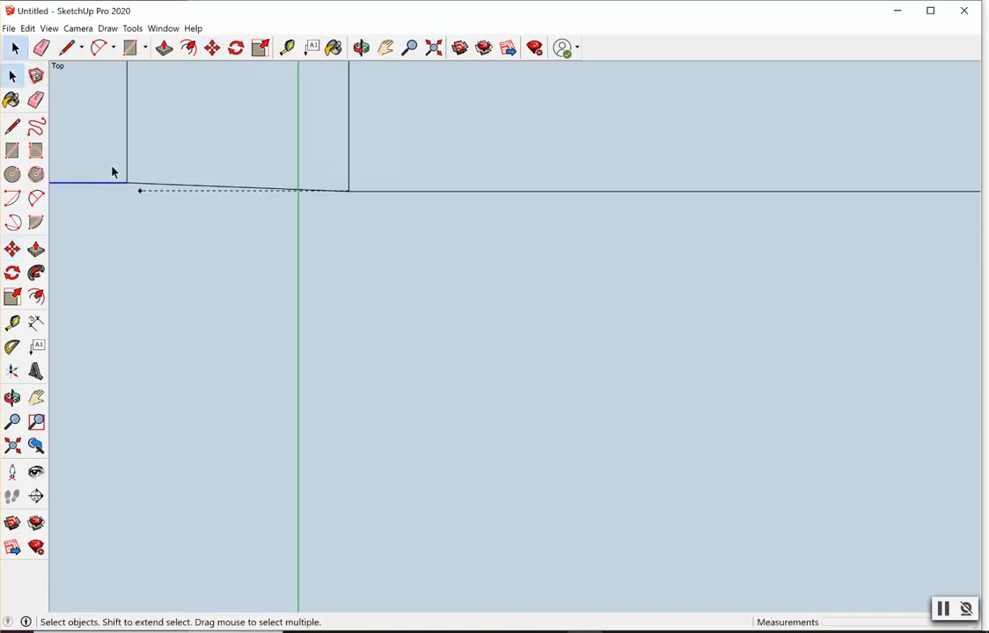
click(212, 48)
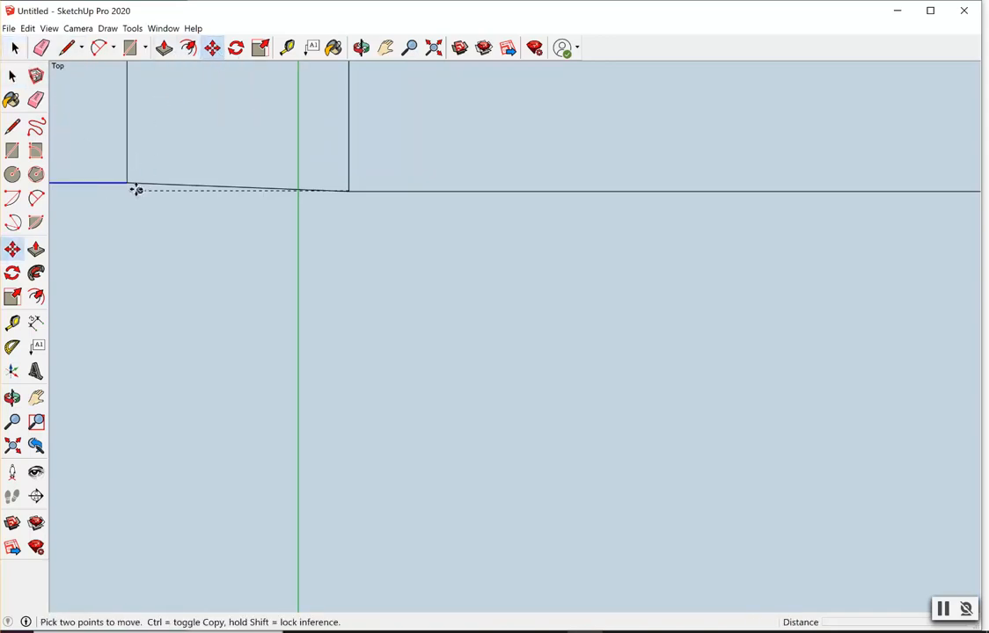
click(127, 183)
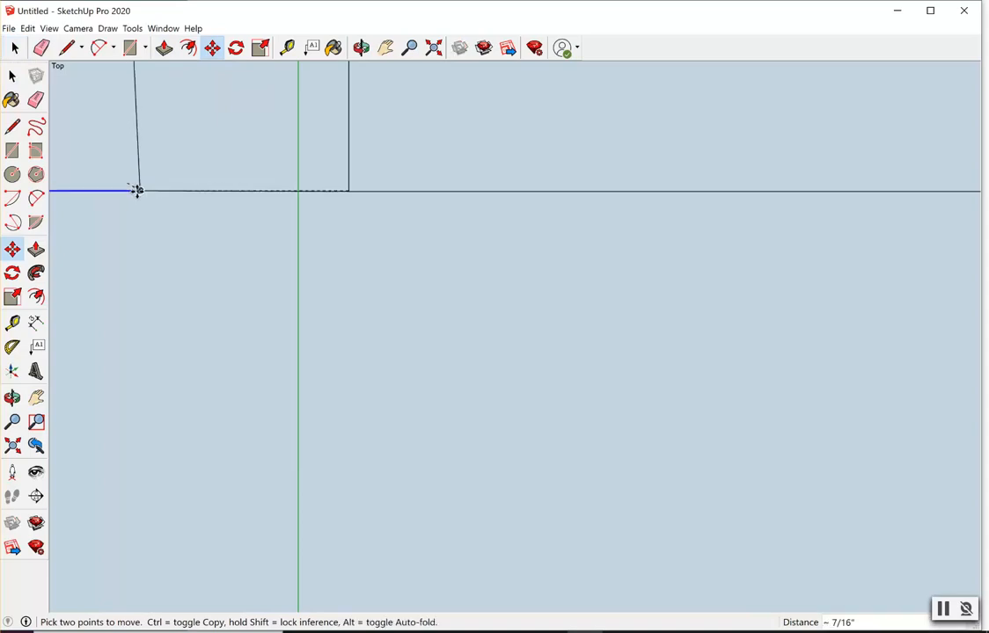
click(137, 191)
Delete the two vertical wall lines above the horizontal interior wall.
scroll(163, 225, up, 5)
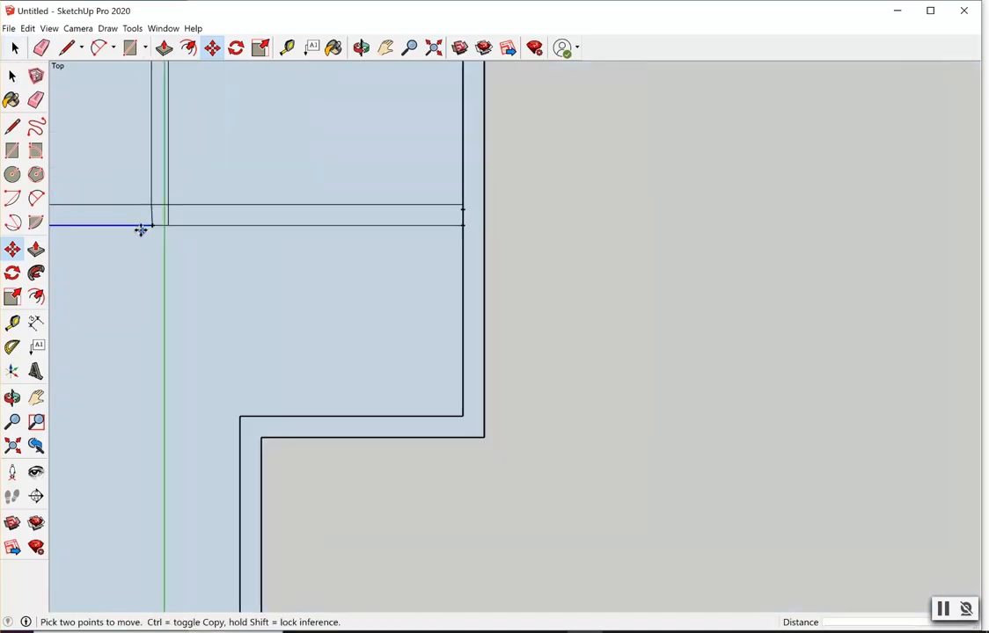
scroll(132, 226, down, 5)
scroll(79, 216, up, 7)
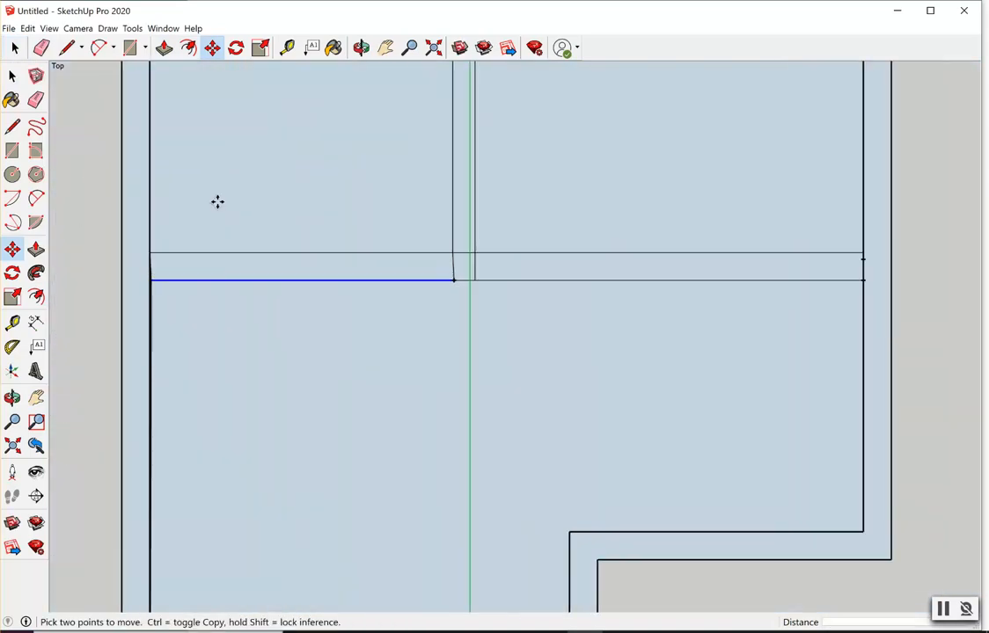
key(space)
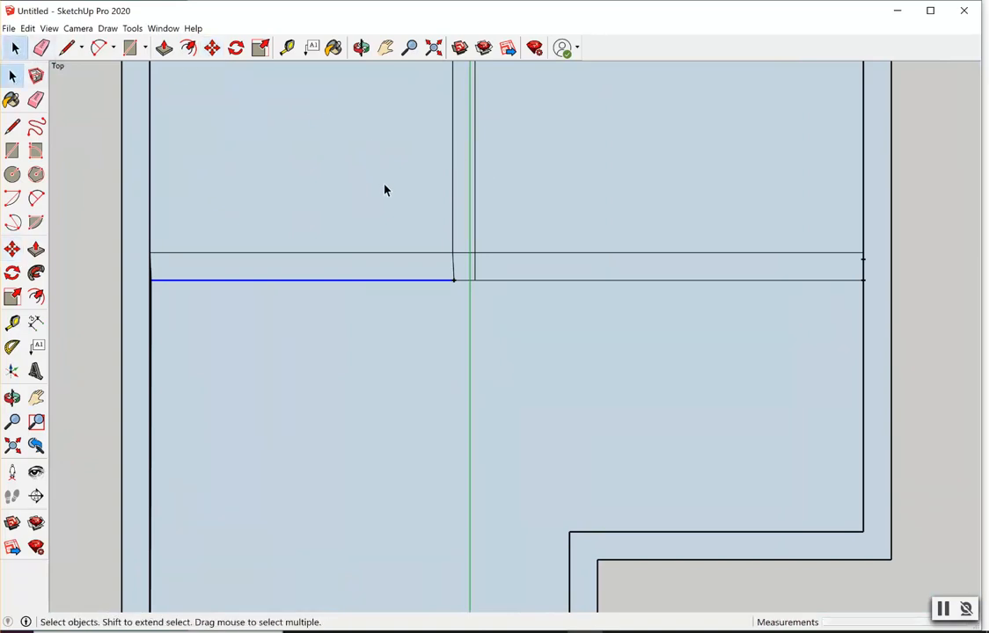
click(452, 233)
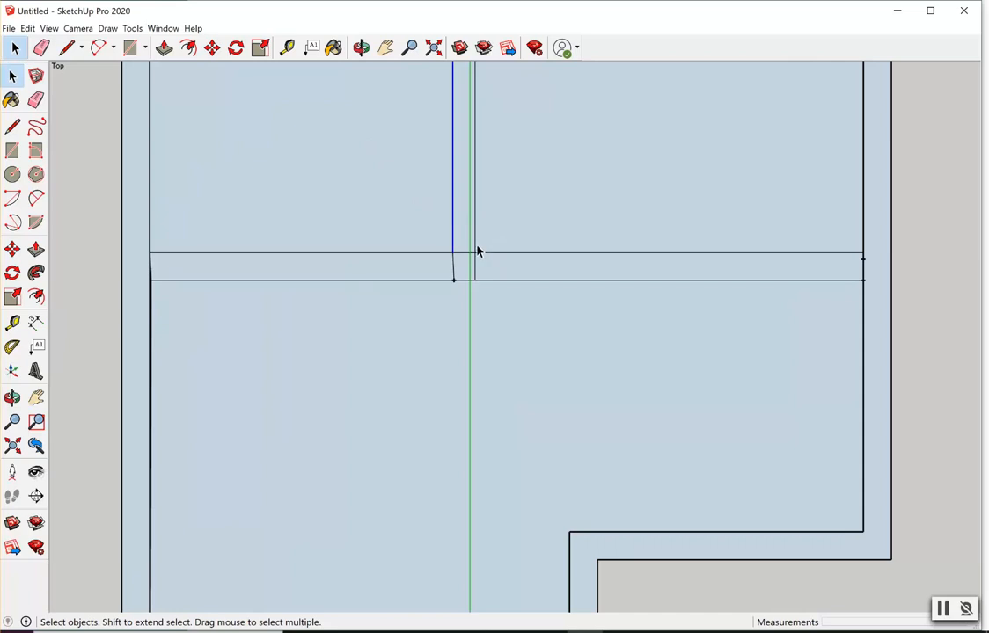
click(477, 251)
click(475, 248)
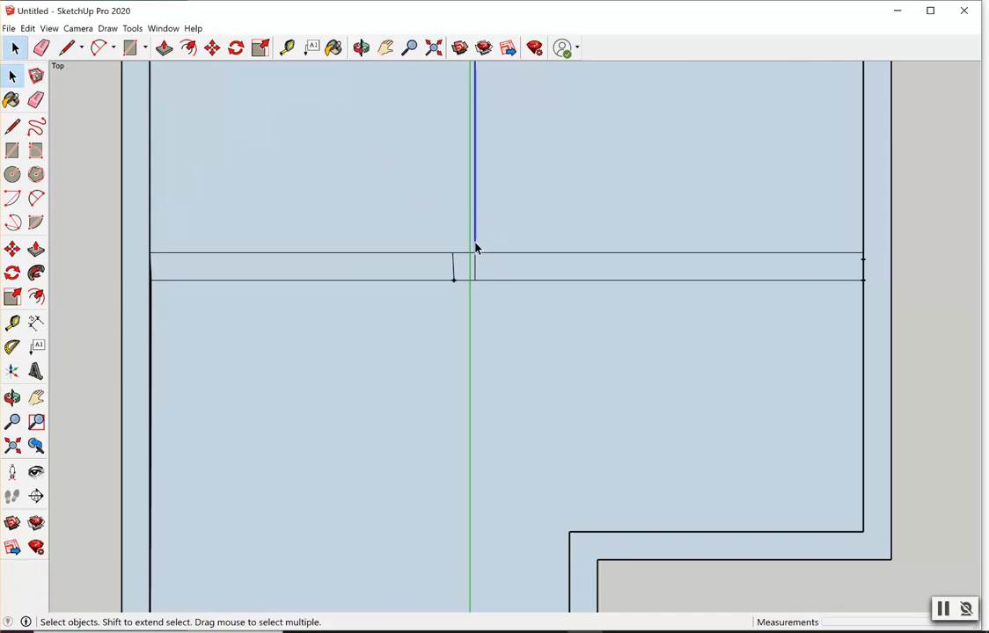
key(Delete)
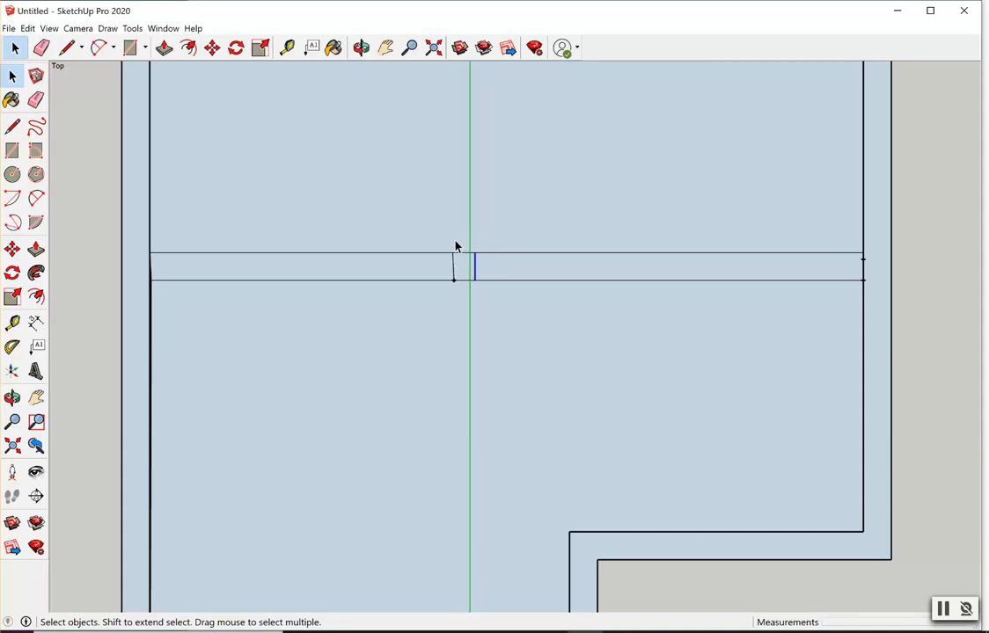
Delete the short slanted line between the two horizontal interior wall lines.
click(455, 246)
click(476, 272)
scroll(477, 275, up, 1)
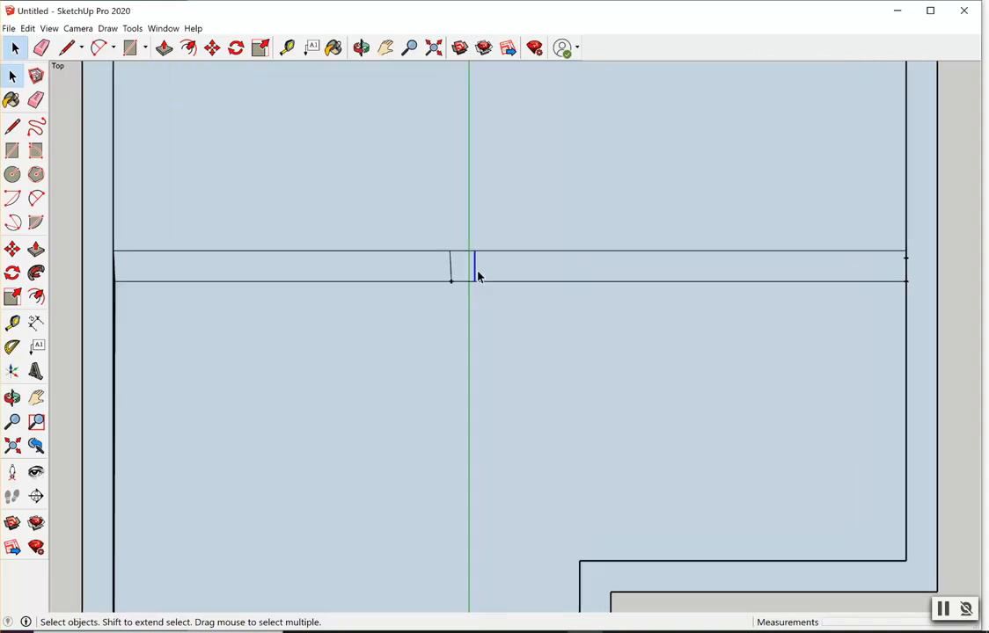
scroll(478, 275, up, 2)
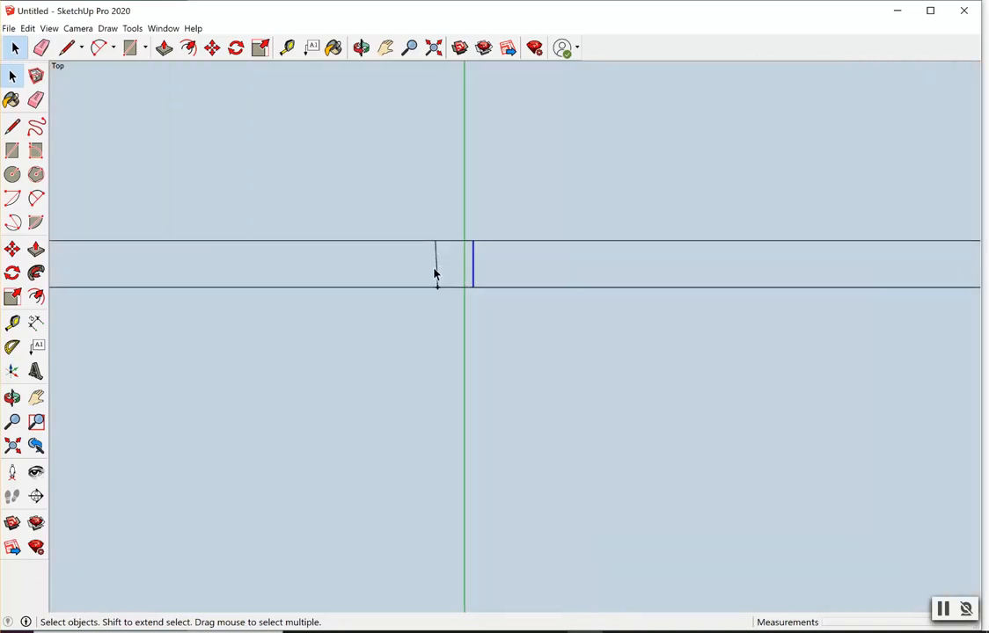
click(434, 270)
click(436, 270)
key(Delete)
Draw a 6' vertical wall line from the marked point on the lower interior wall line up to the upper inner wall.
scroll(439, 276, down, 5)
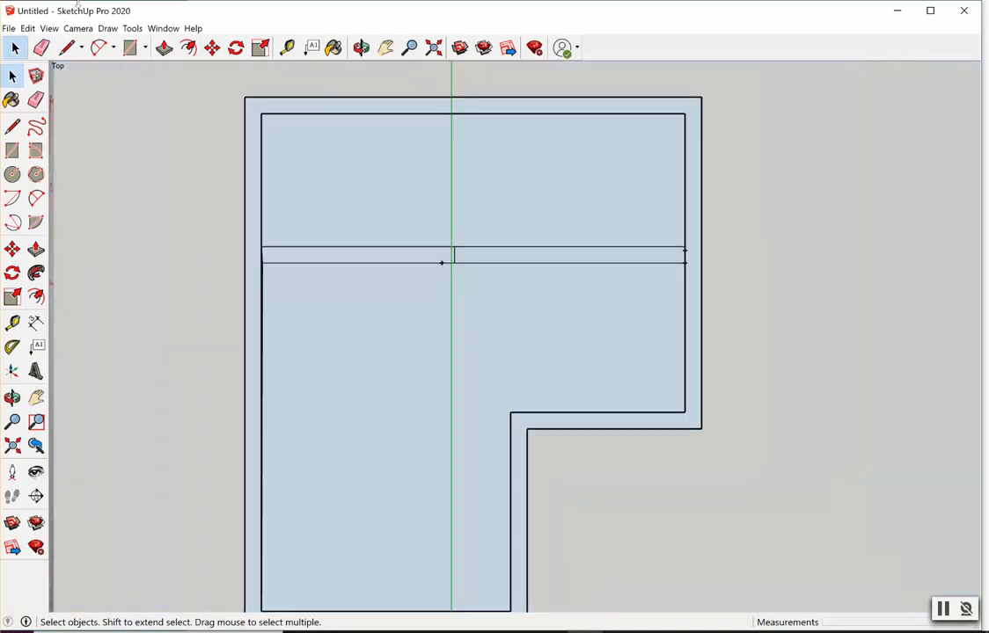
click(68, 48)
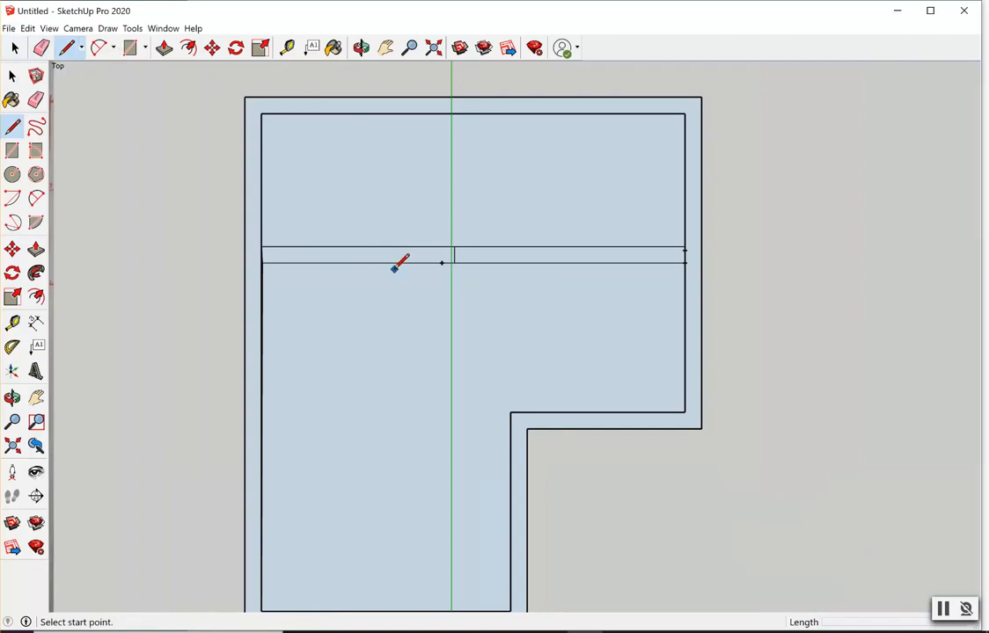
scroll(395, 267, up, 3)
scroll(462, 272, up, 2)
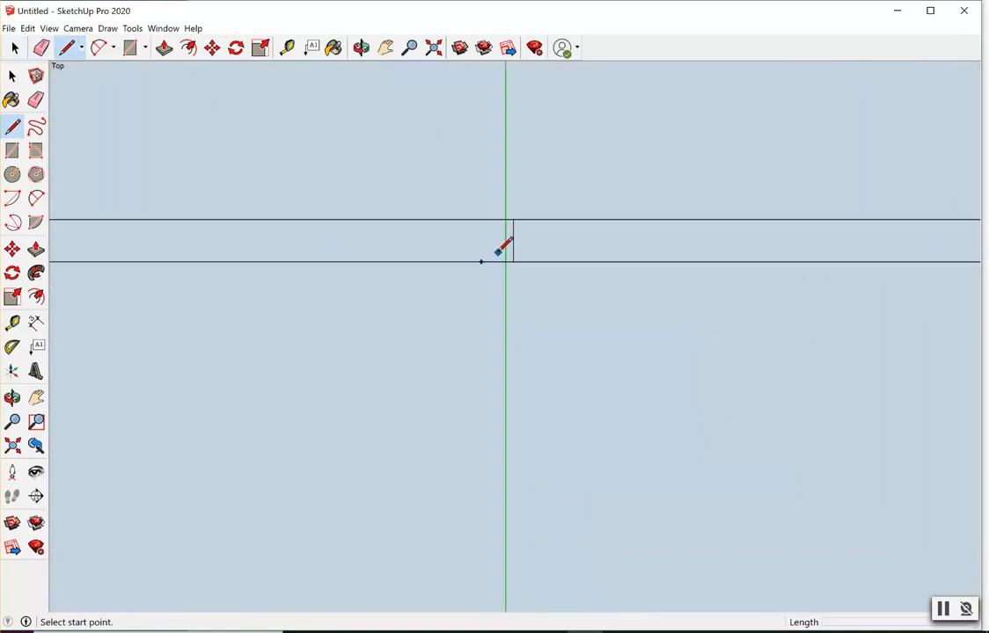
click(482, 261)
scroll(483, 260, down, 3)
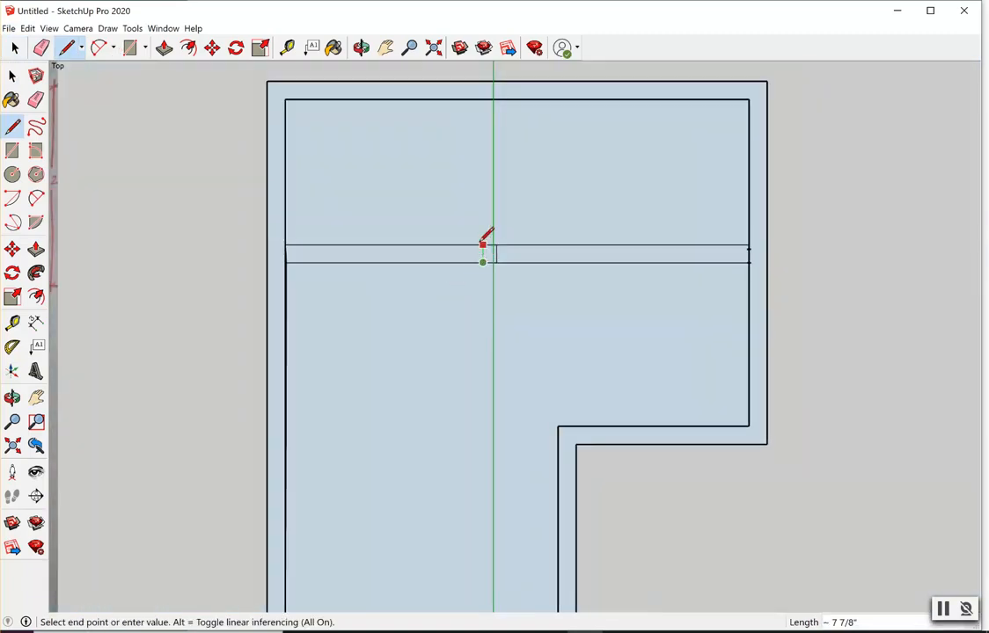
click(483, 98)
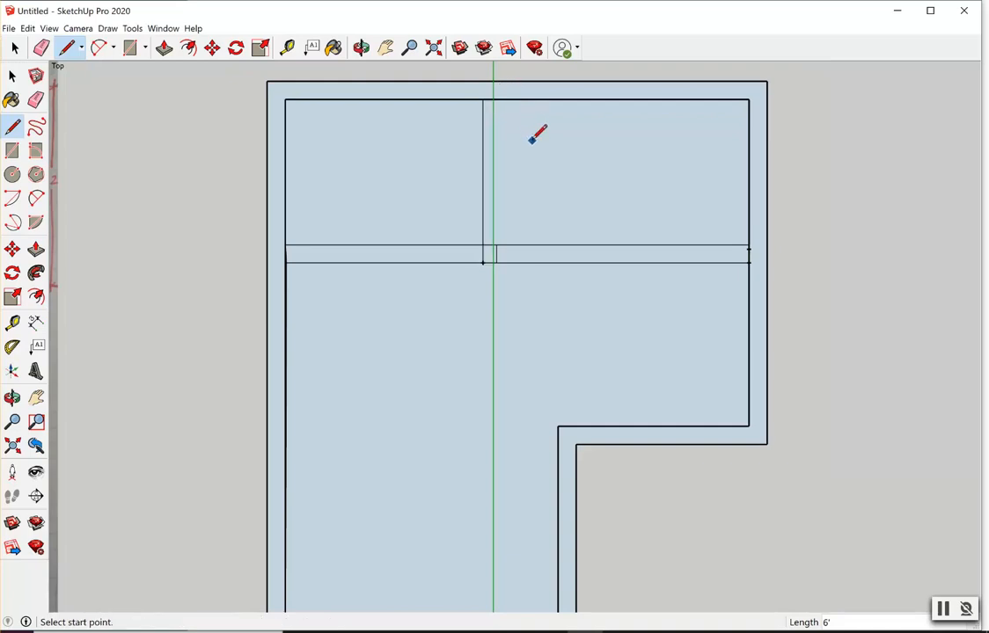
Move the right-hand segment of the upper interior wall line down to the 6" guide point on the right inner wall edge.
scroll(709, 303, up, 3)
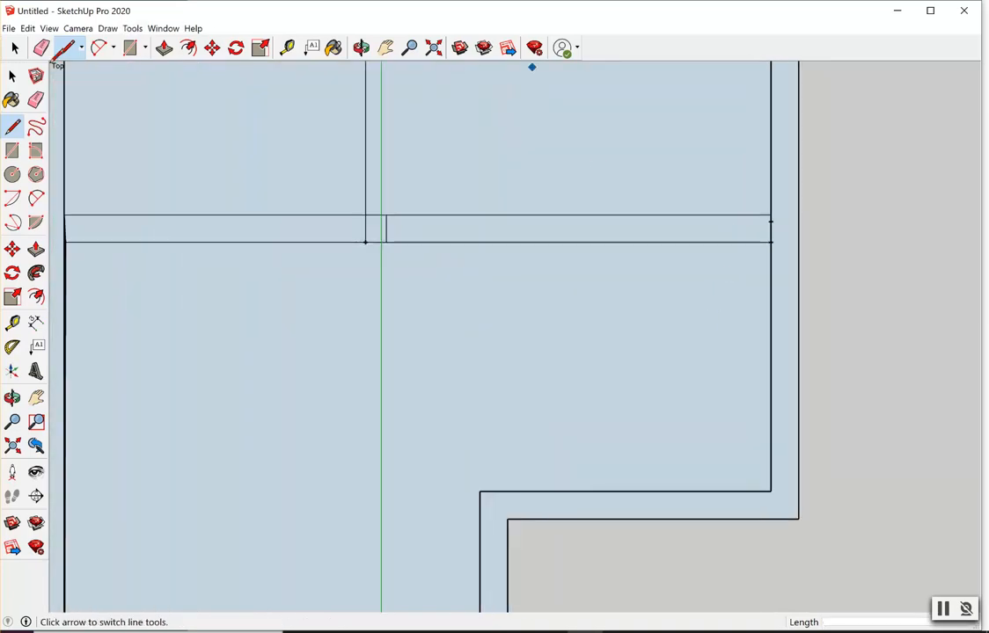
click(15, 48)
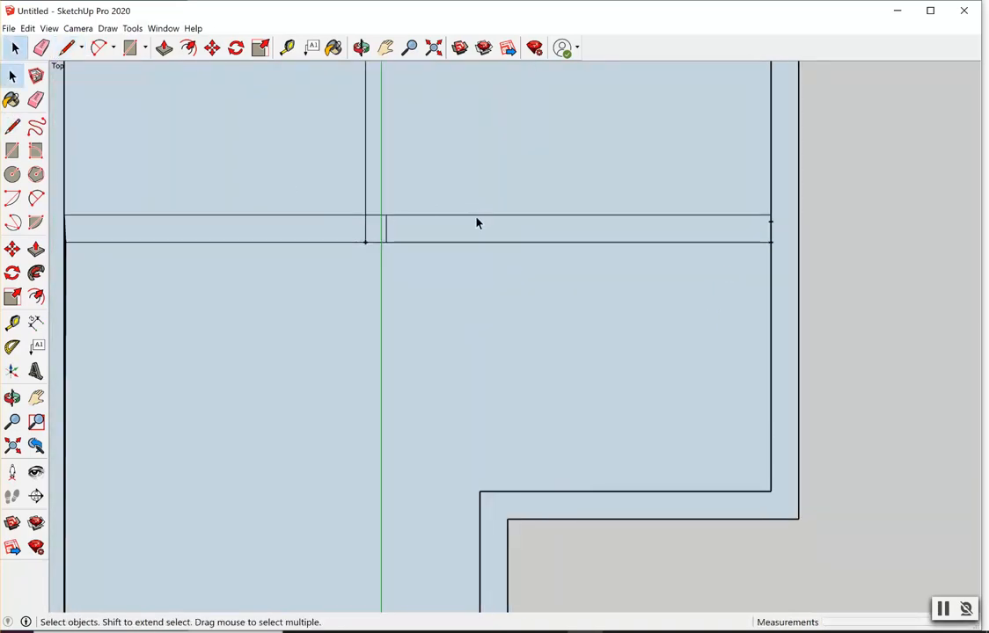
click(474, 220)
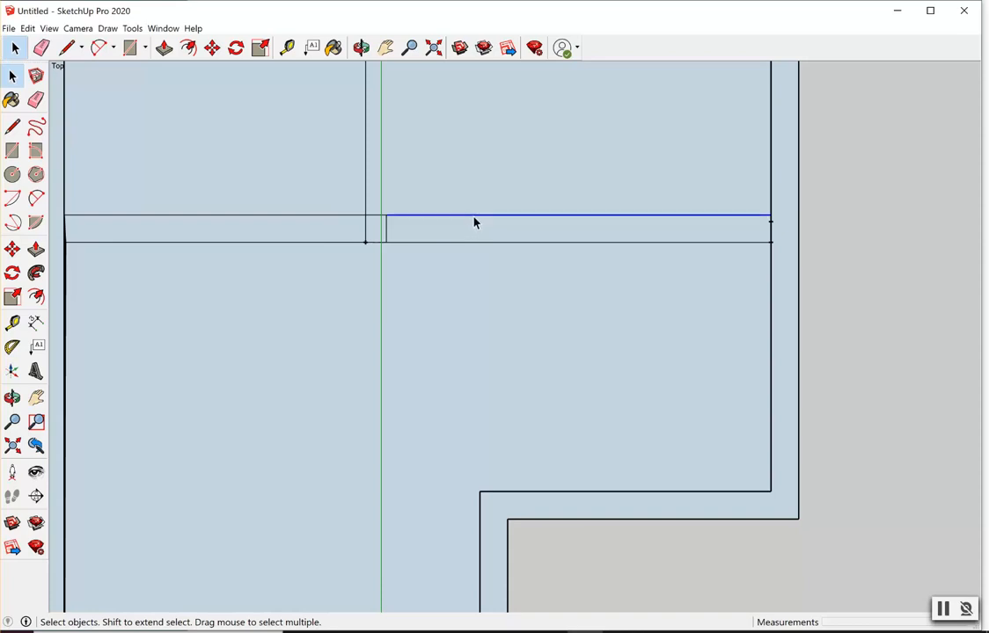
click(212, 48)
scroll(772, 218, up, 2)
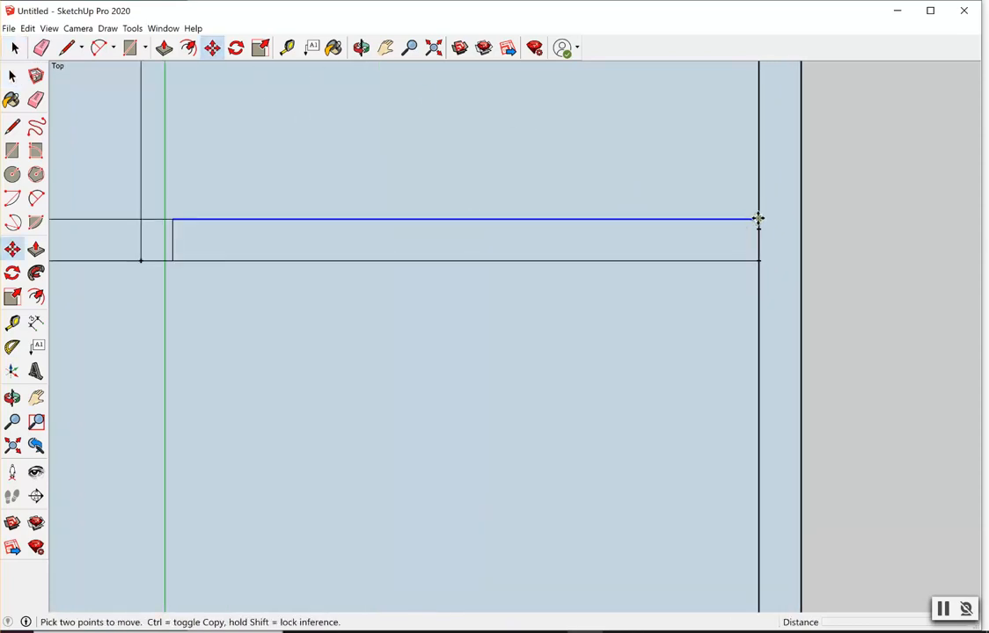
click(759, 218)
click(758, 227)
scroll(314, 252, down, 1)
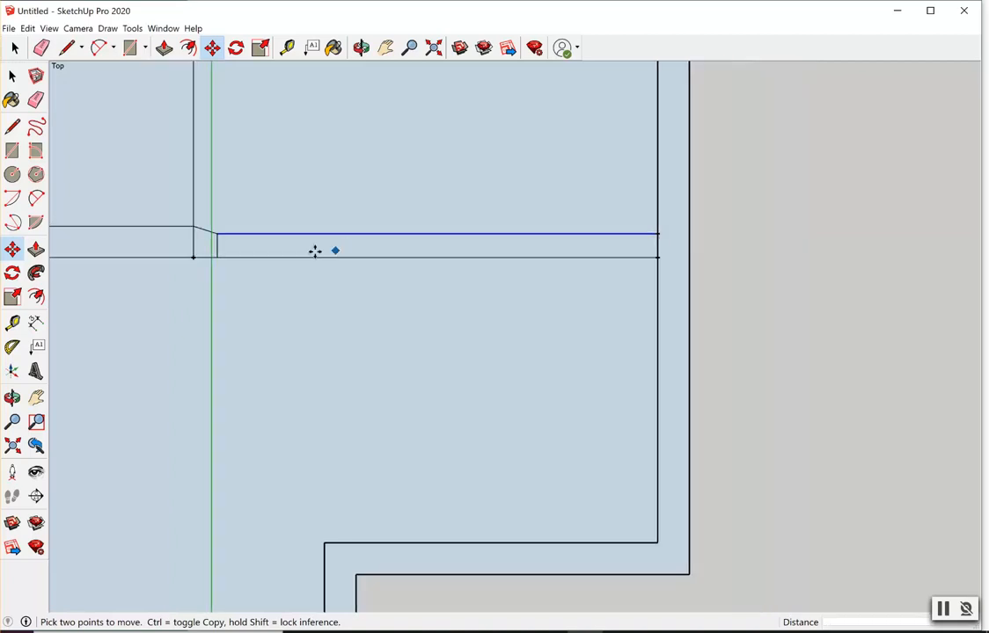
Move the left-hand segment of the upper interior wall line down about 1 13/16" along the green axis, level with the right-hand segment.
key(Escape)
scroll(161, 230, up, 2)
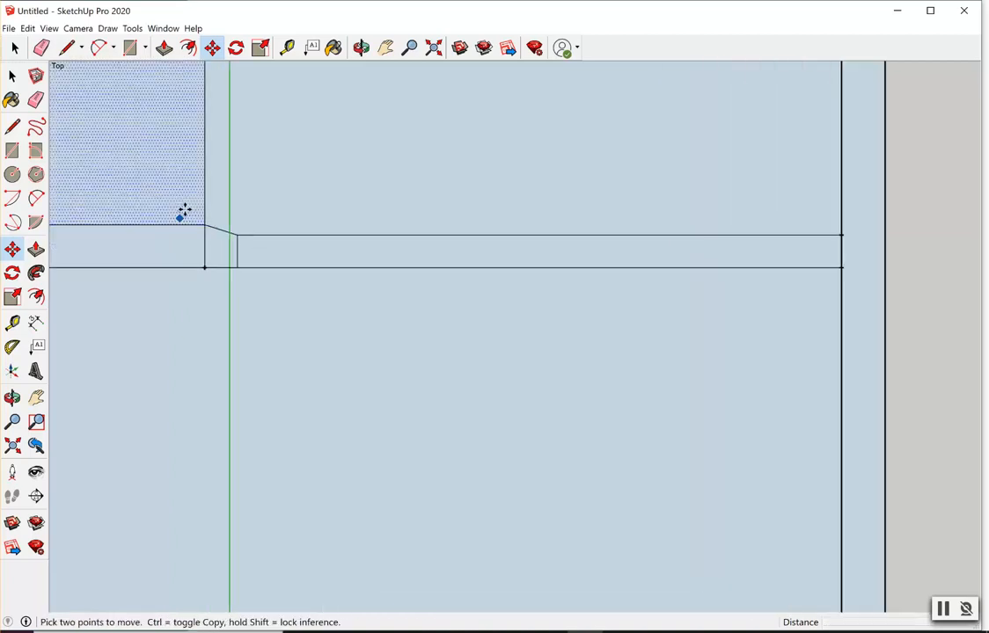
click(14, 47)
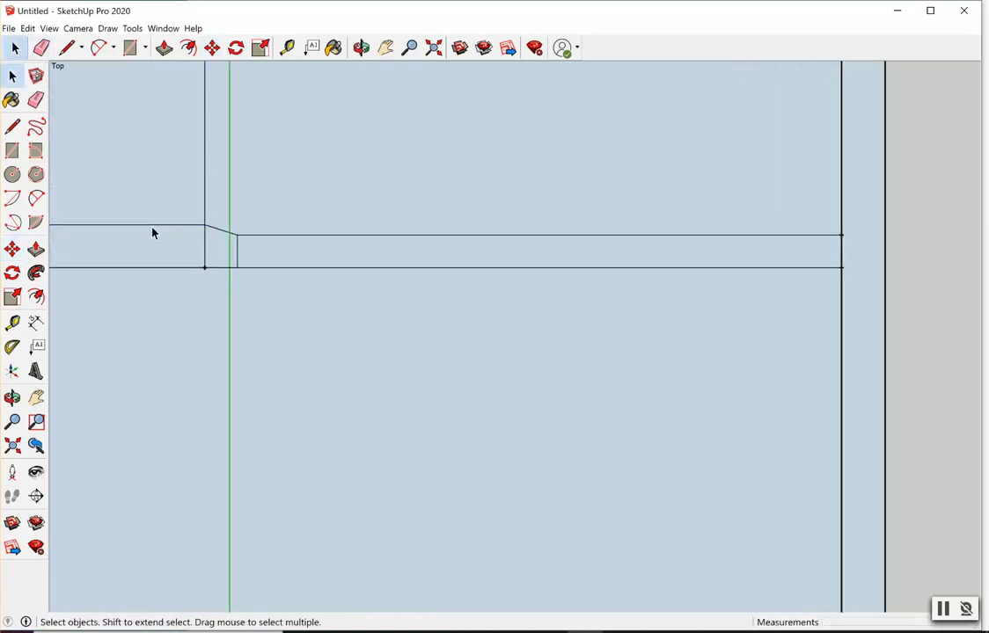
click(150, 226)
click(212, 47)
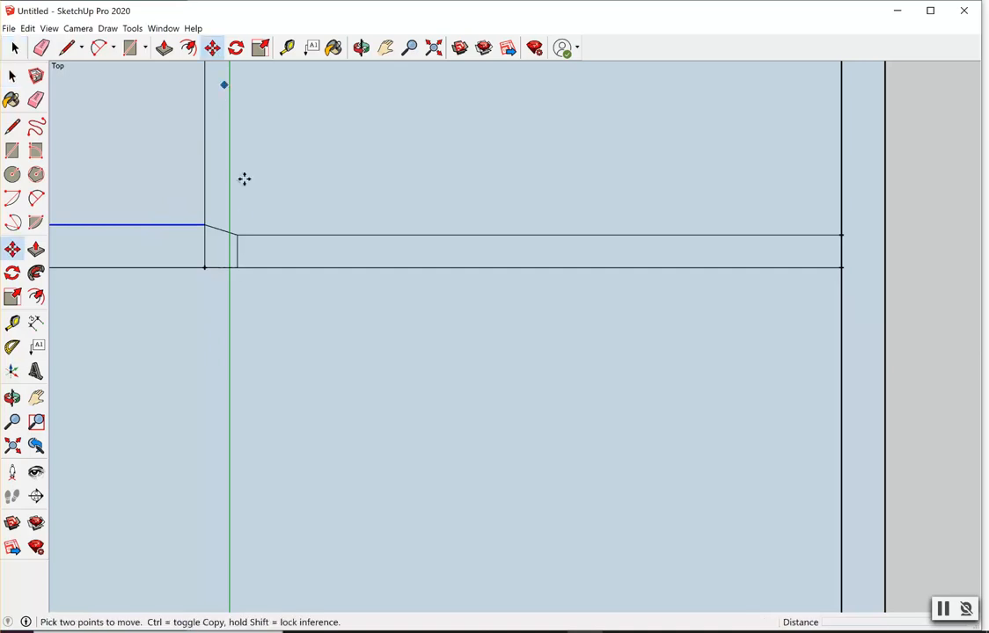
click(204, 225)
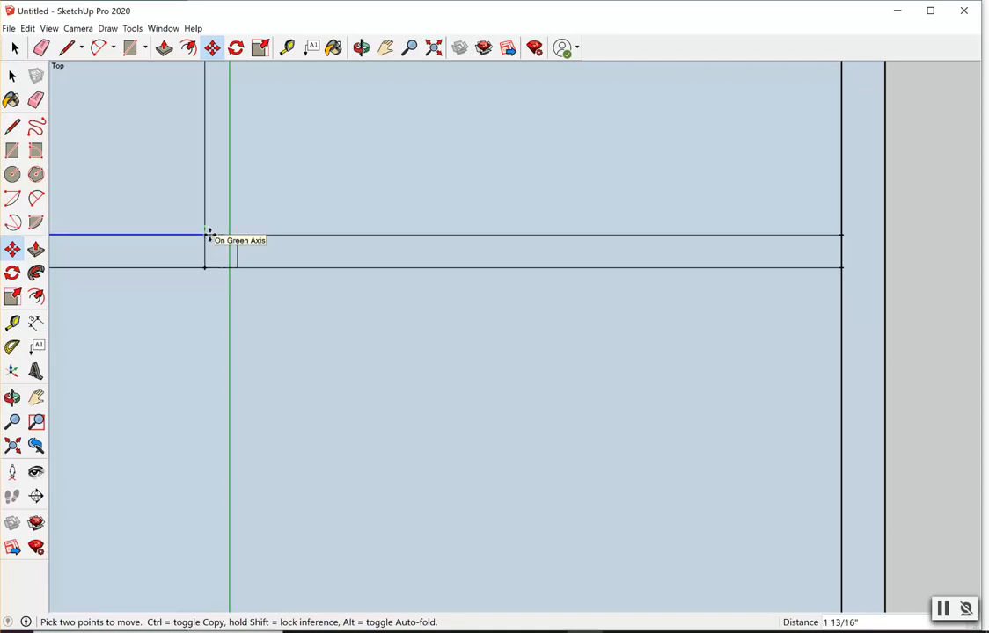
click(210, 234)
scroll(400, 285, down, 3)
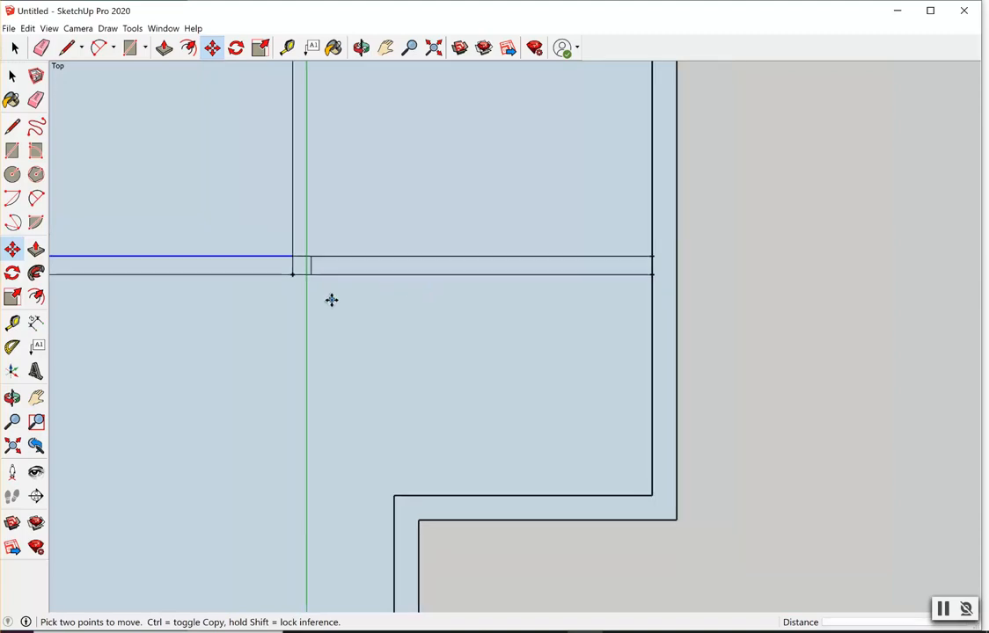
Delete the left-hand segment of the upper interior wall line and the short slanted line joining it to the right-hand segment.
scroll(157, 256, up, 3)
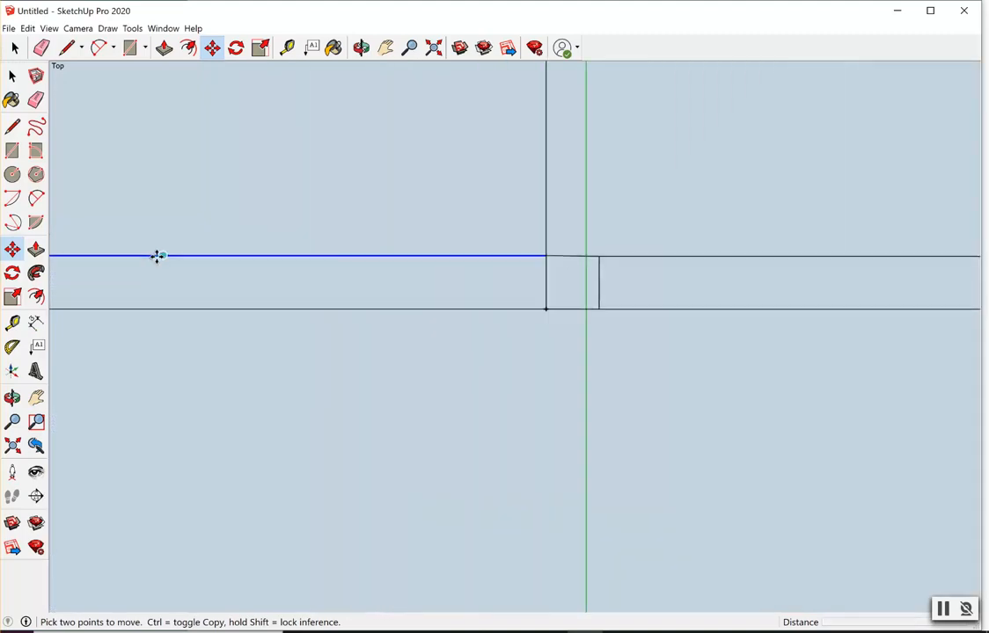
click(13, 78)
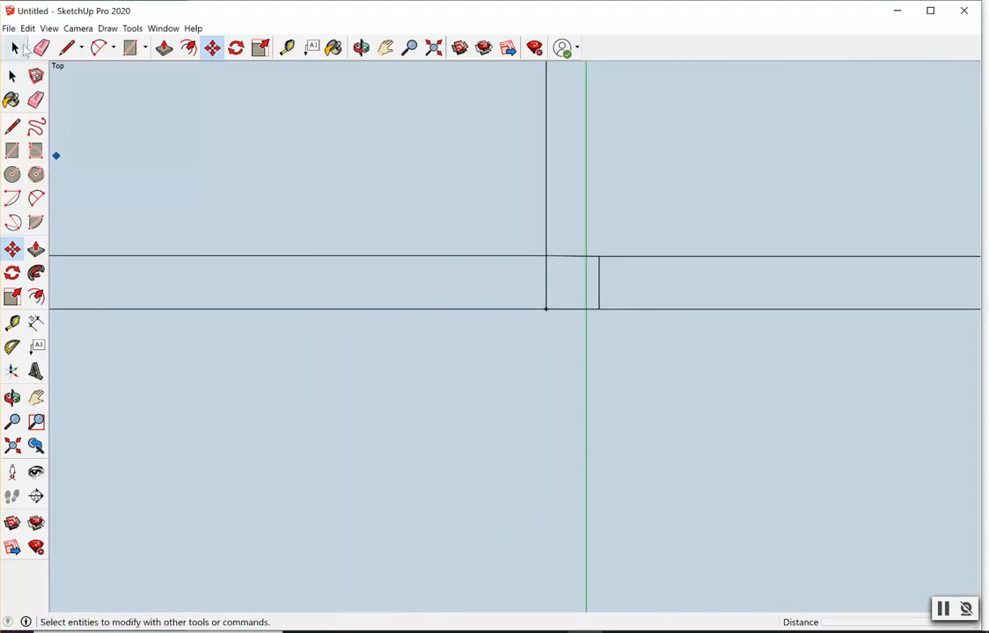
click(363, 262)
key(Delete)
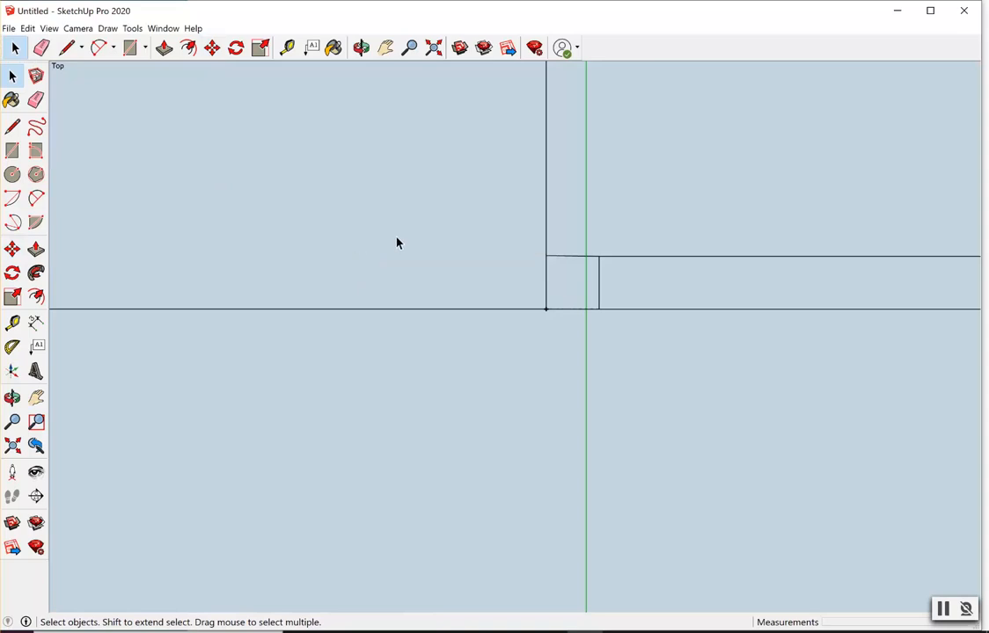
click(575, 256)
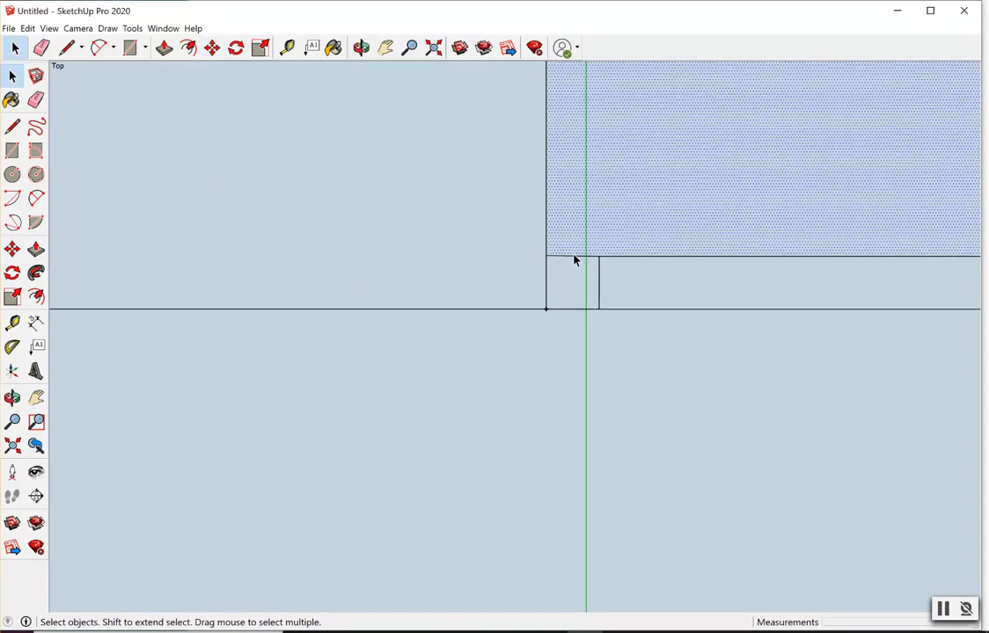
click(575, 256)
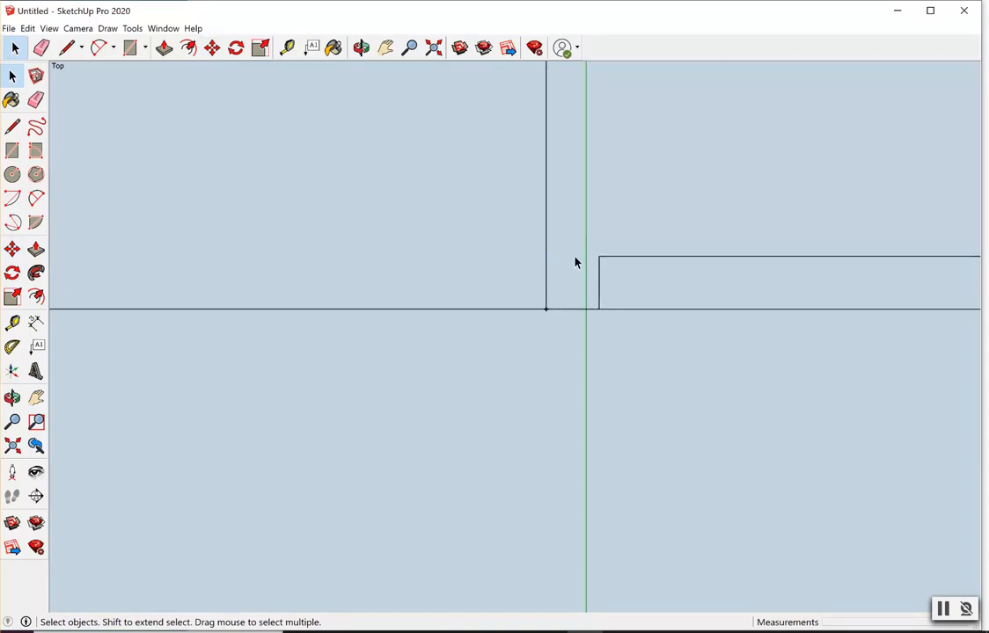
Draw a 7' 9" horizontal line from the left end of the upper interior wall line to the left inner wall edge.
click(67, 47)
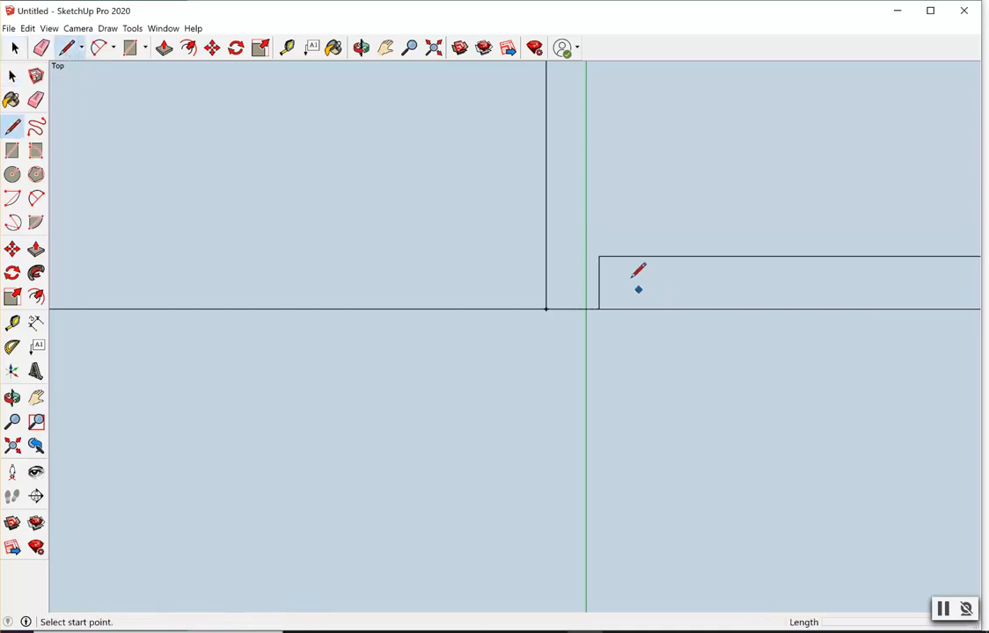
click(590, 261)
scroll(528, 280, down, 2)
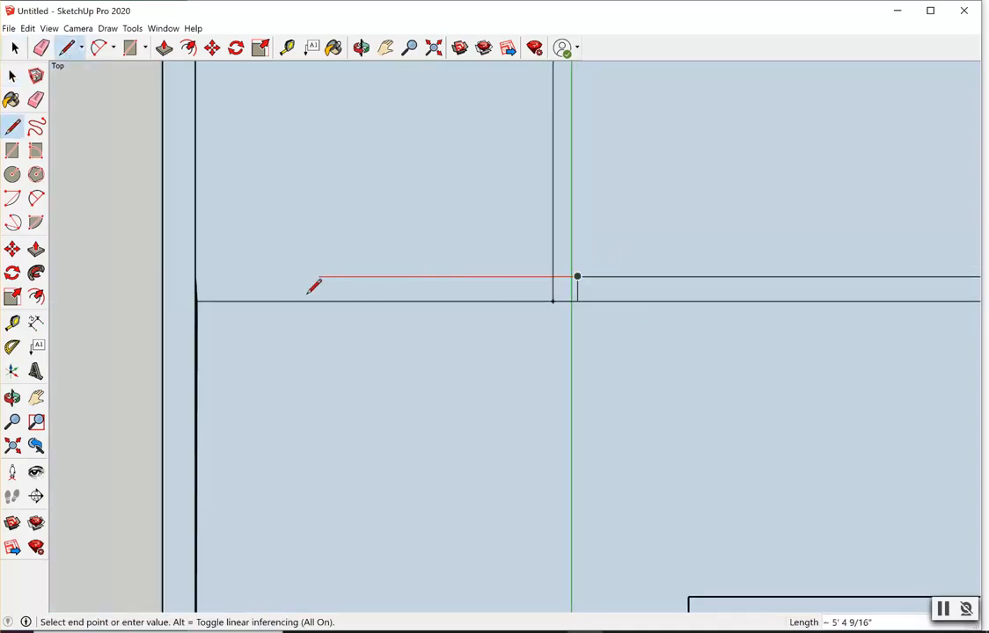
click(196, 276)
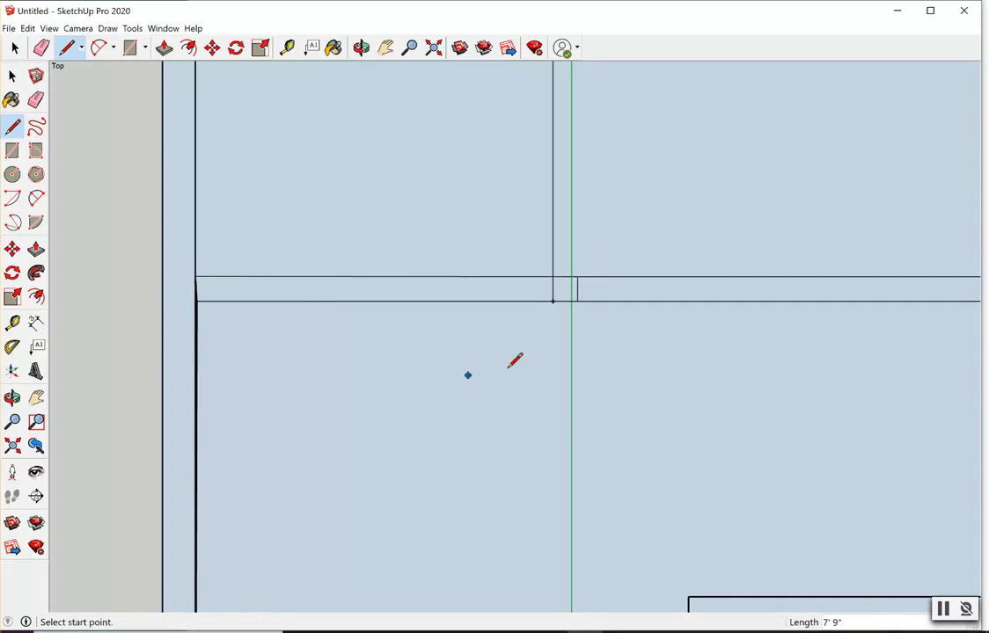
Check the interior wall thickness vertically and horizontally at the wall junction with the Dimension tool, without placing dimensions.
scroll(604, 259, down, 4)
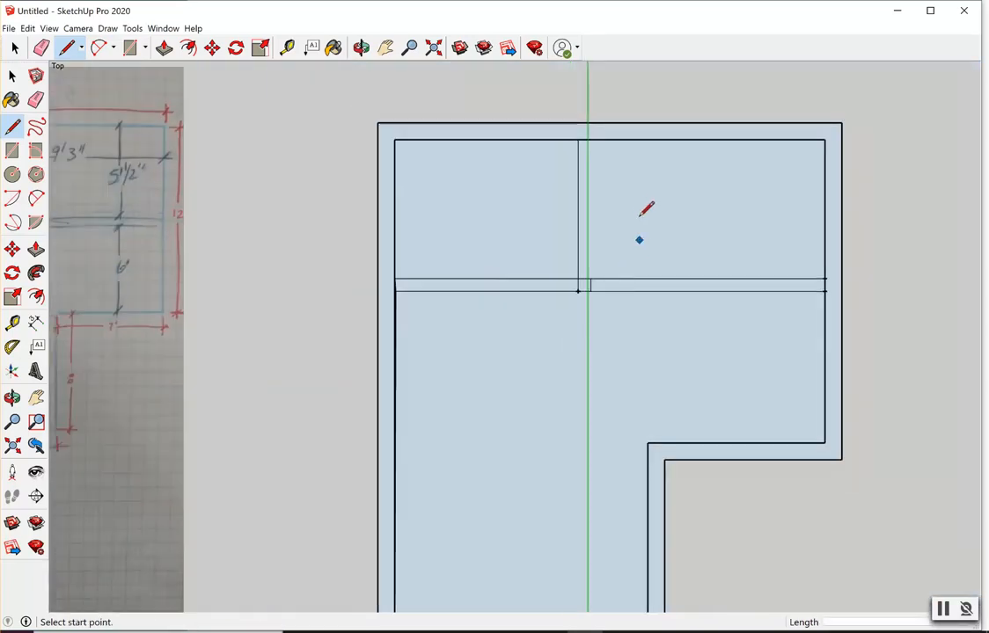
scroll(625, 231, up, 6)
scroll(537, 352, up, 1)
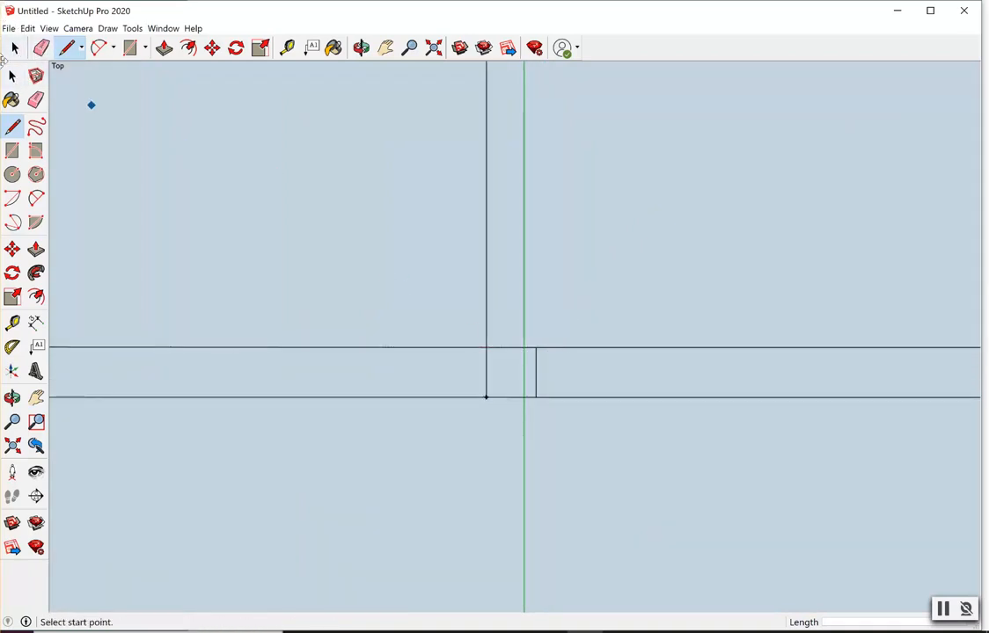
scroll(98, 307, down, 2)
scroll(99, 307, down, 2)
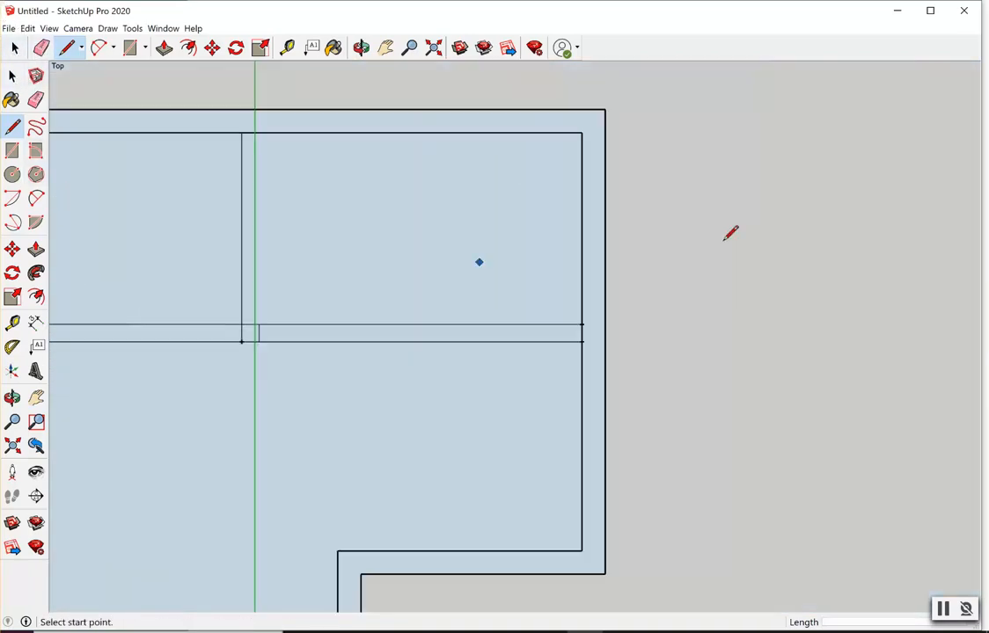
click(810, 259)
key(Escape)
scroll(269, 322, up, 4)
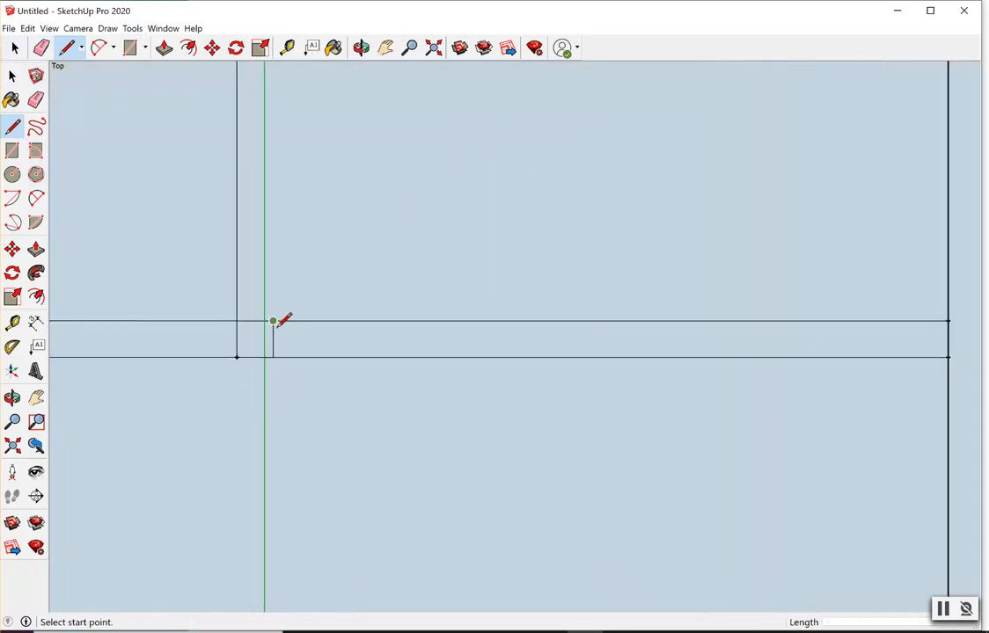
click(35, 323)
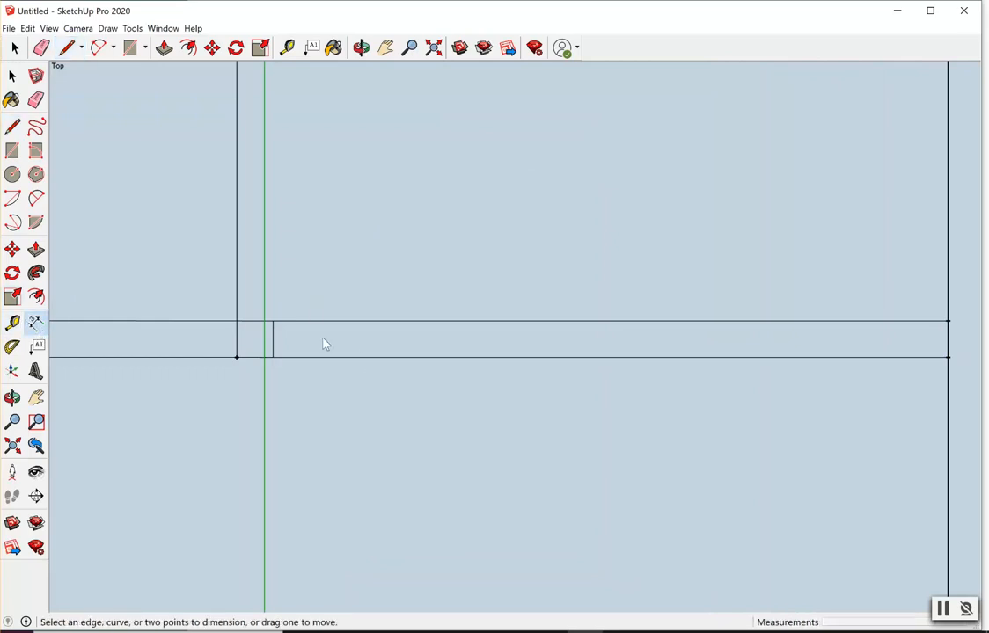
click(273, 323)
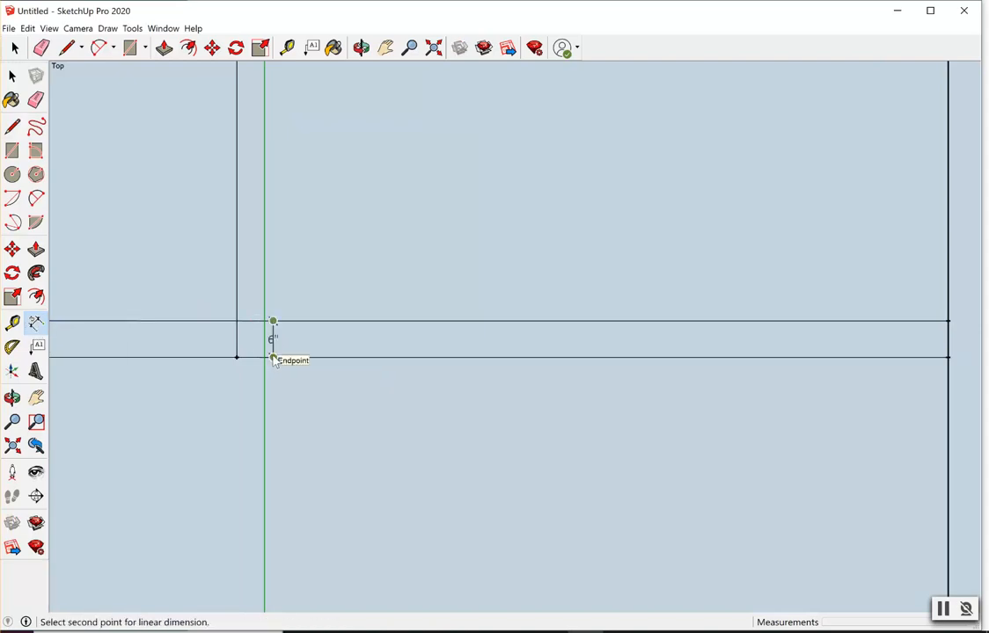
key(Escape)
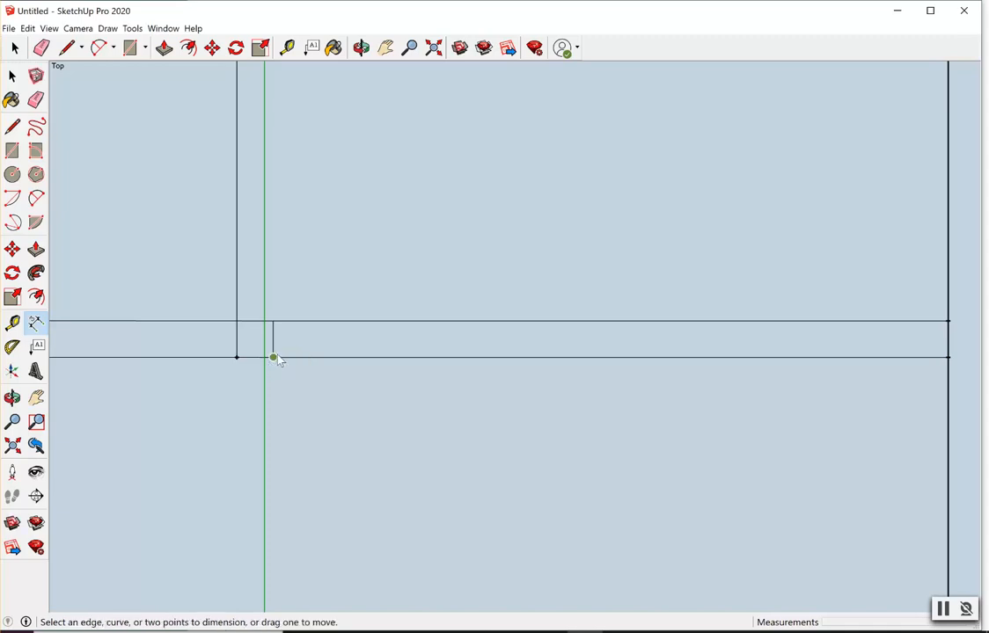
click(273, 359)
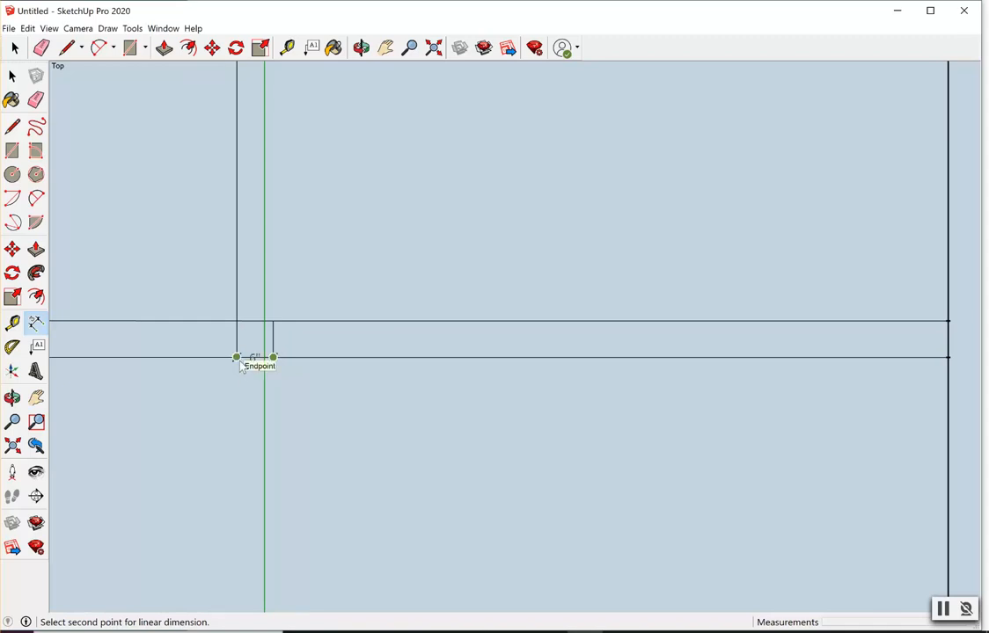
key(Escape)
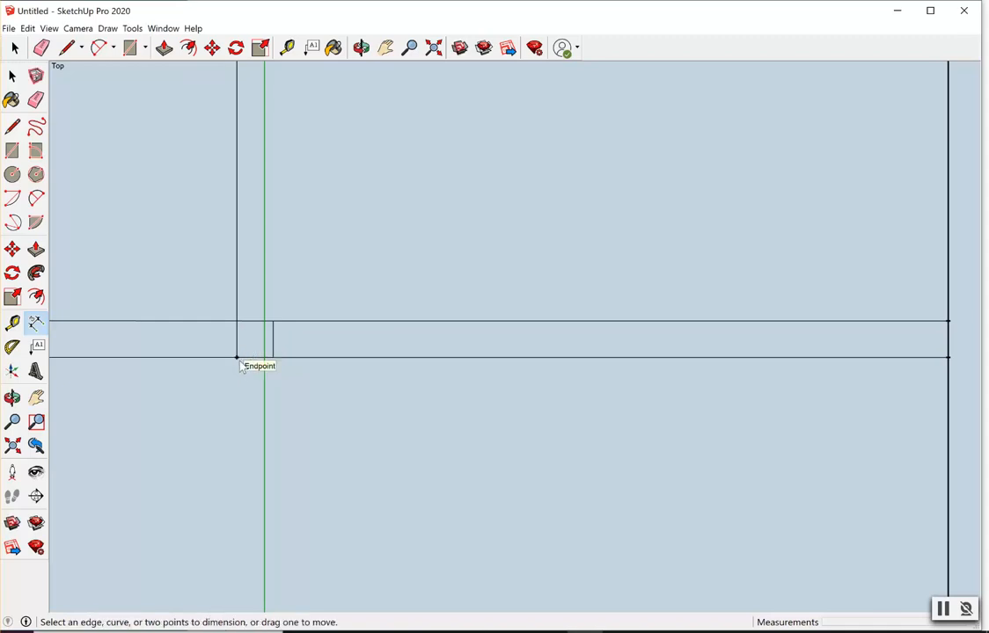
Draw a 5' 6" vertical wall line from the top of the short junction line up to the upper inner wall edge.
click(14, 127)
click(273, 321)
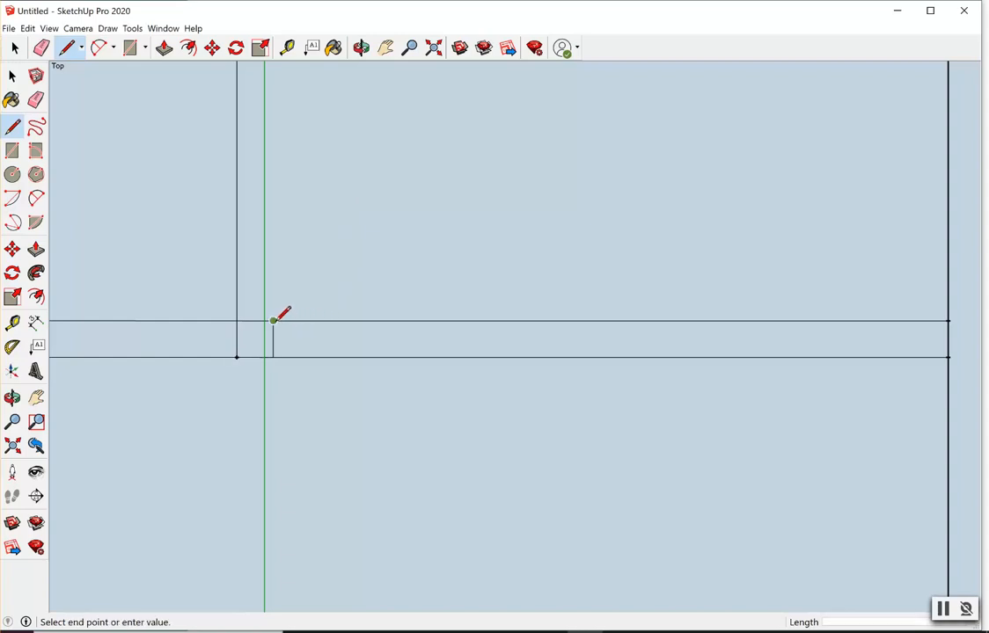
scroll(275, 322, down, 3)
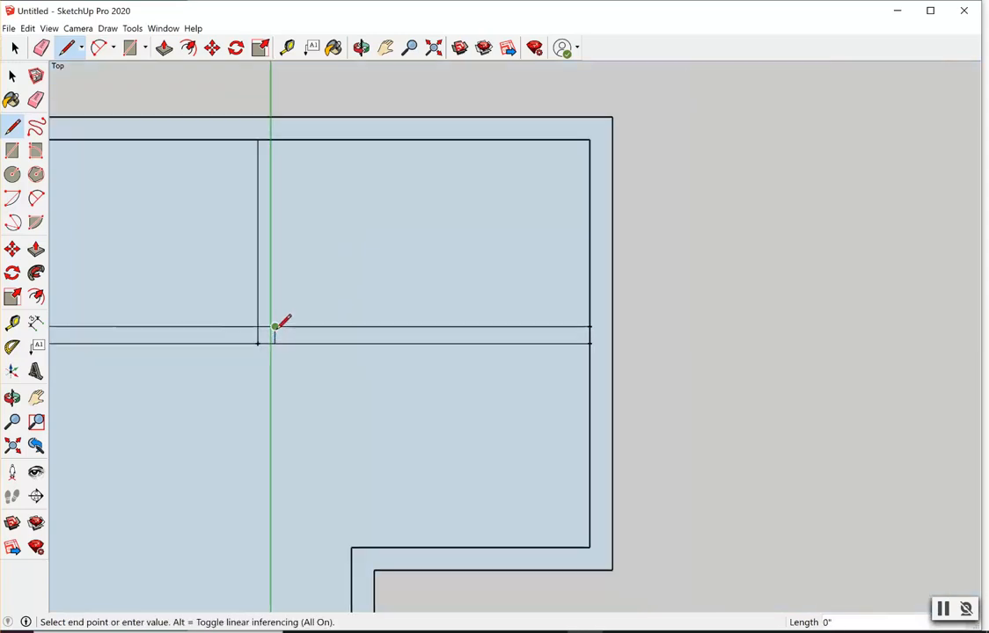
click(274, 139)
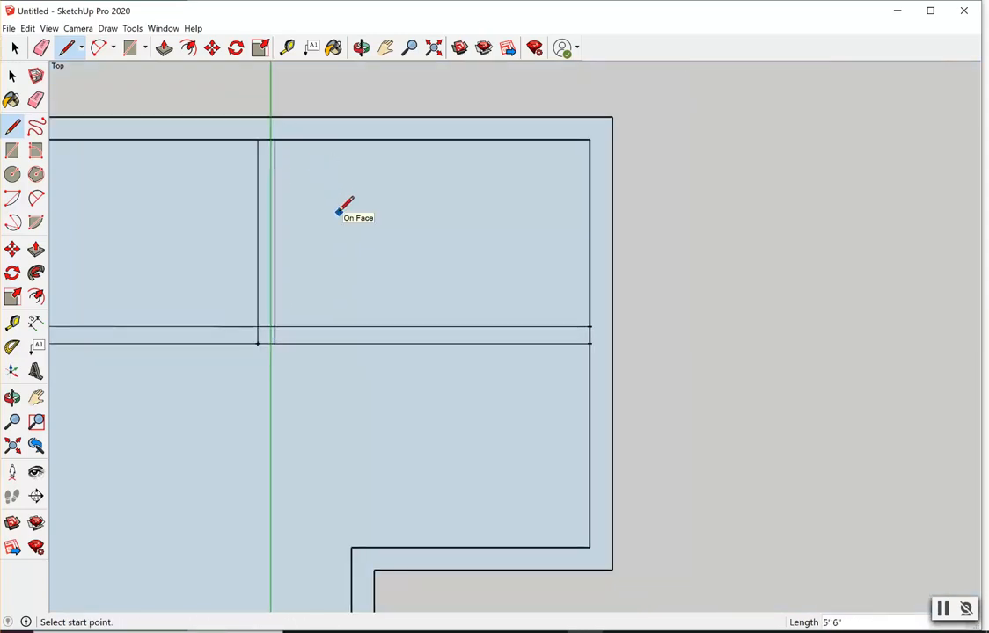
Compare the whole floor plan with the interior wall layout and dimensions on the hand-drawn sketch.
scroll(494, 359, down, 3)
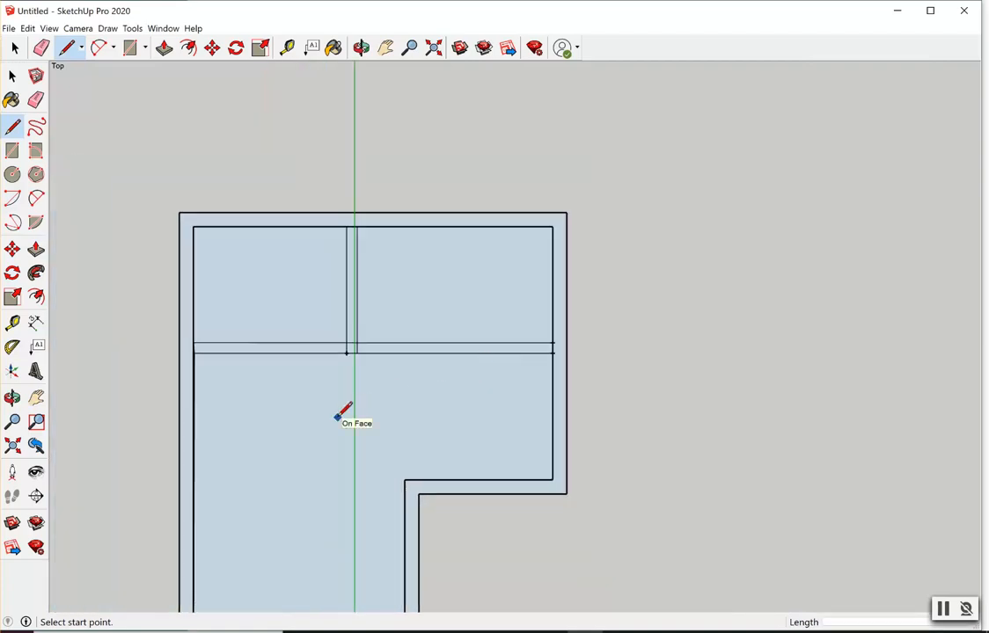
scroll(333, 424, down, 5)
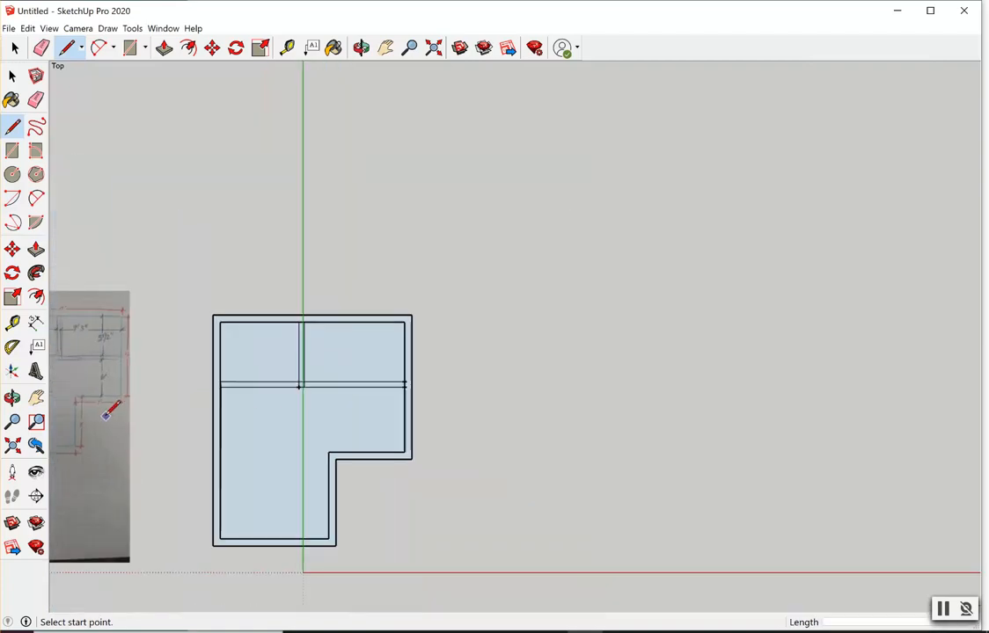
scroll(84, 404, up, 2)
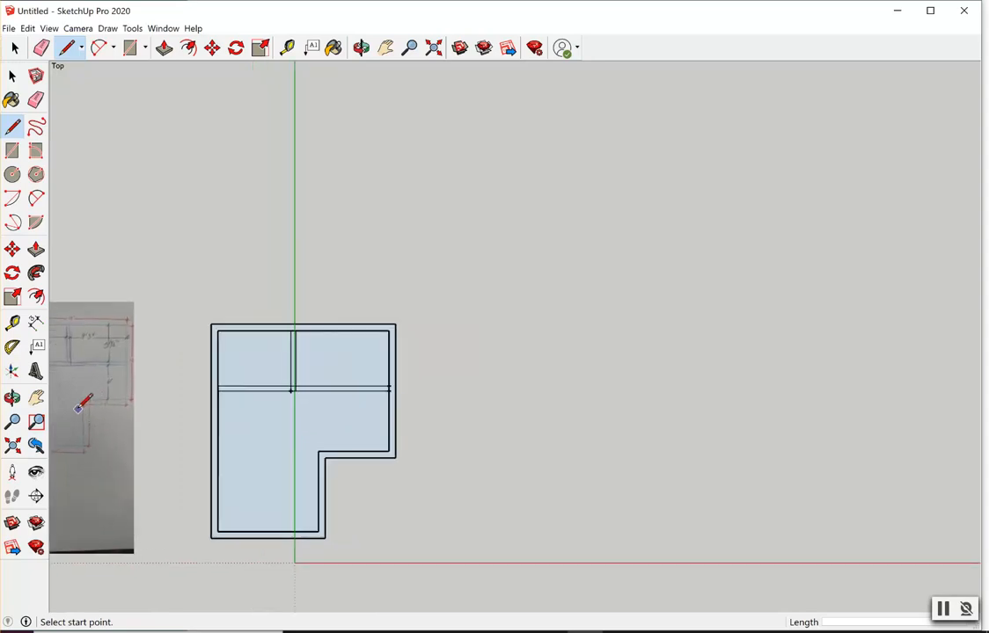
click(360, 48)
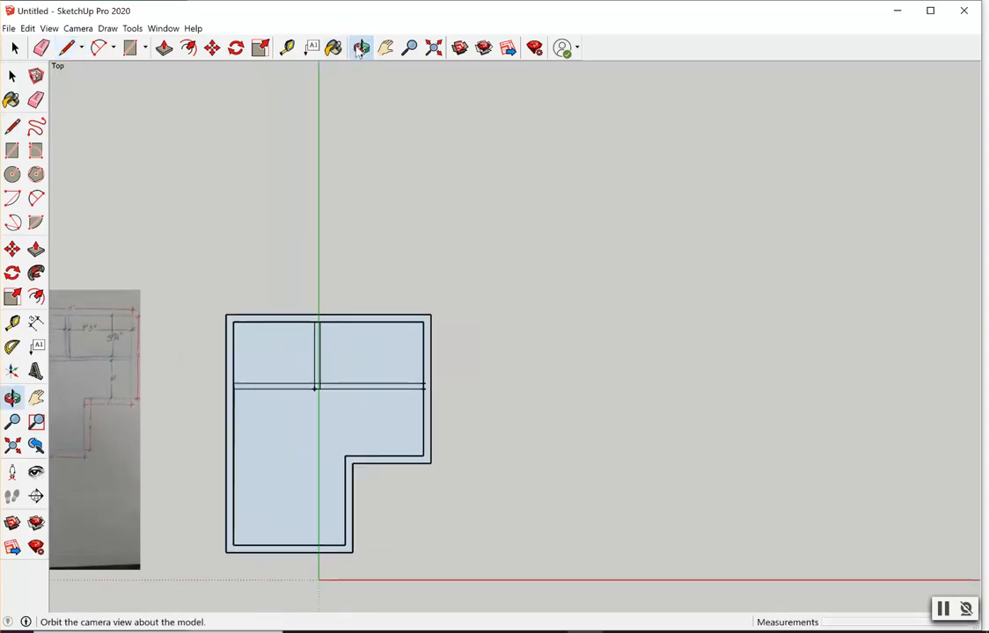
click(385, 47)
drag(263, 446, 398, 345)
scroll(339, 379, up, 3)
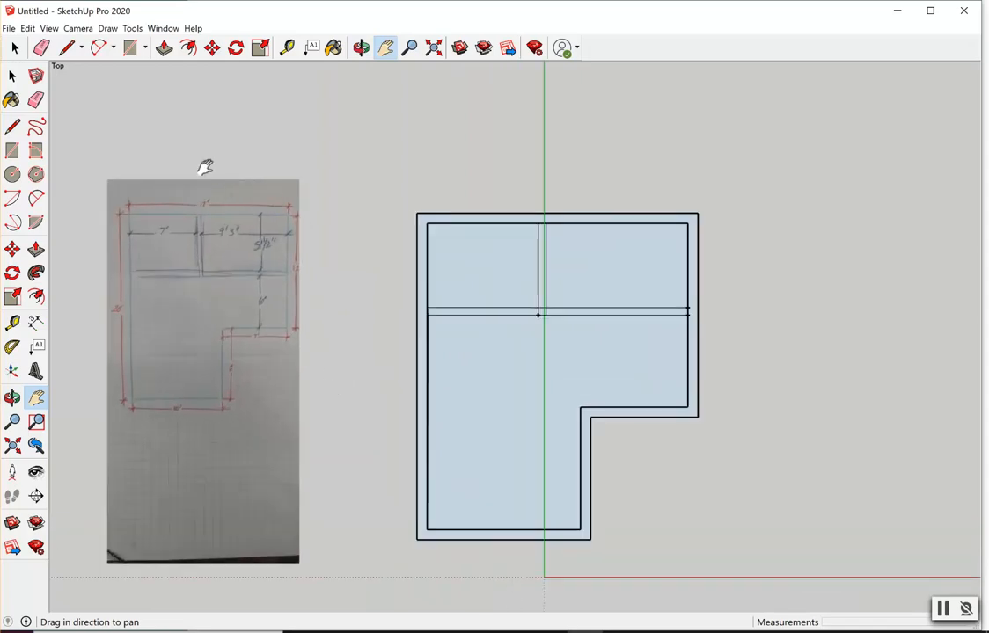
key(l)
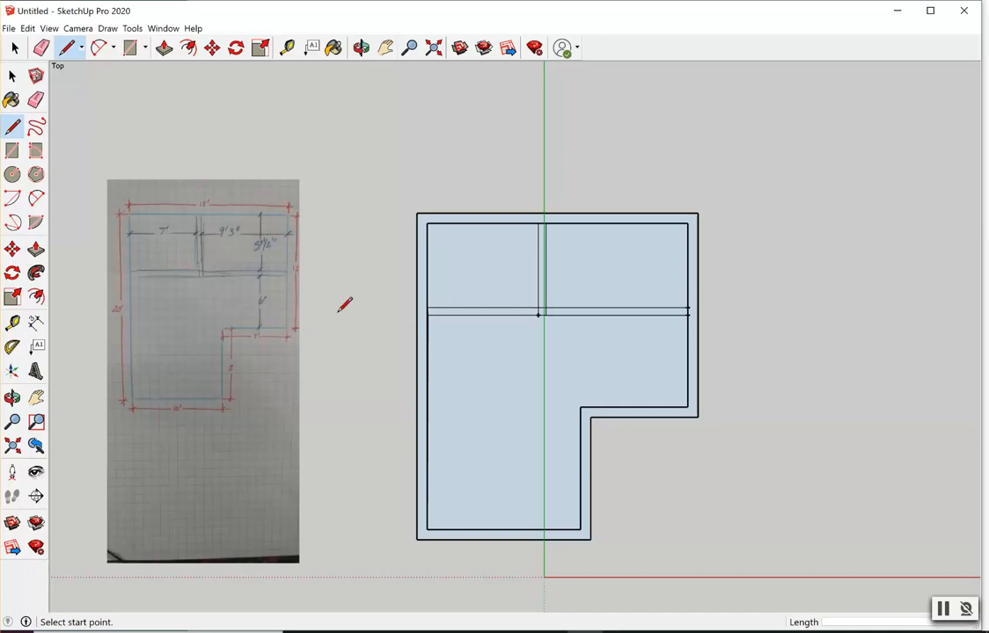
Erase the three short line segments crossing the interior wall junction so the interior walls form one T-shaped face.
scroll(572, 315, up, 4)
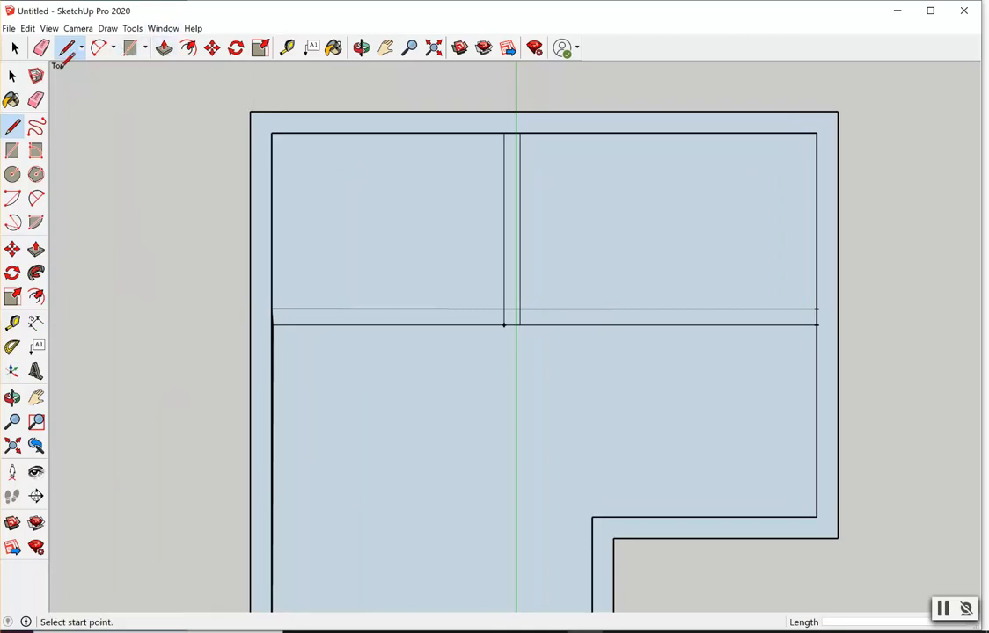
click(14, 47)
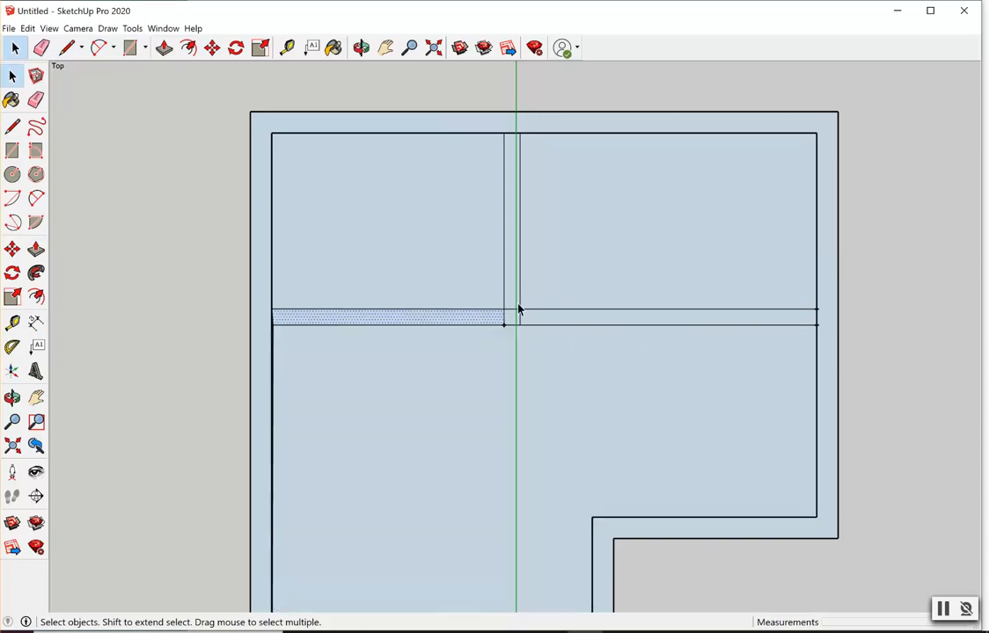
scroll(516, 320, up, 1)
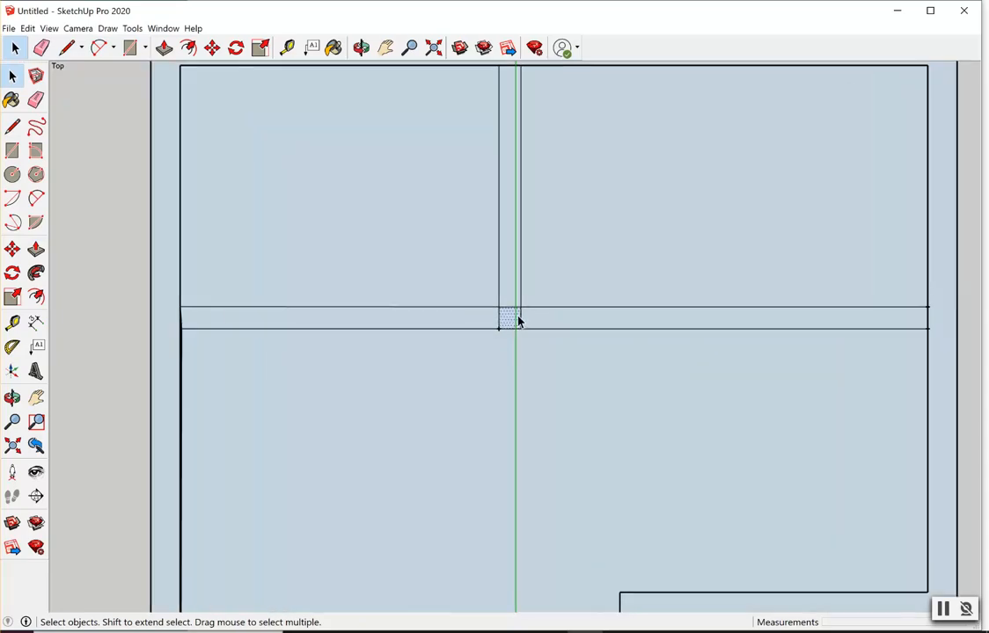
scroll(518, 321, up, 1)
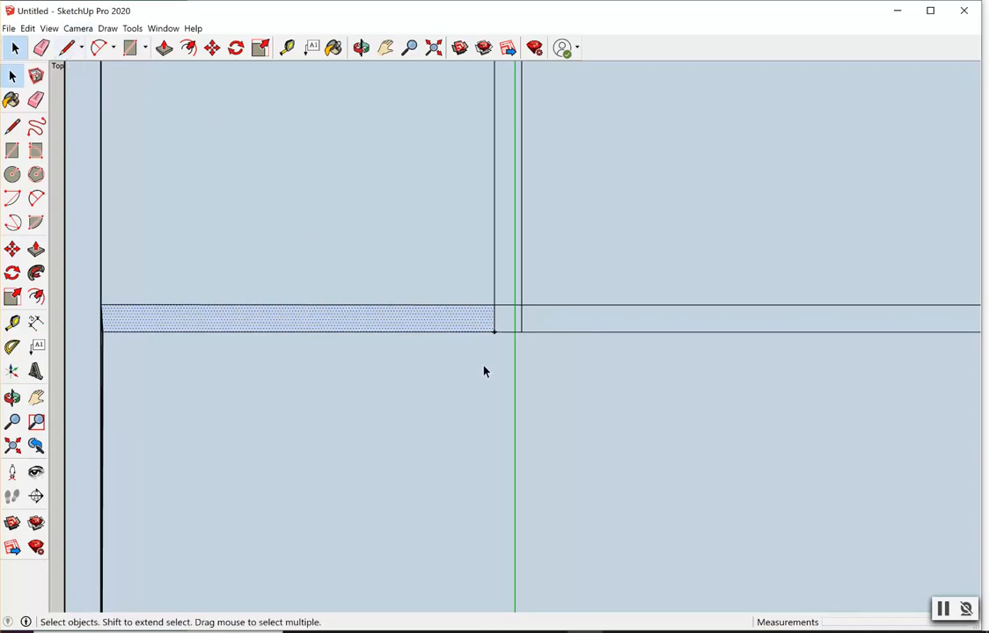
click(40, 48)
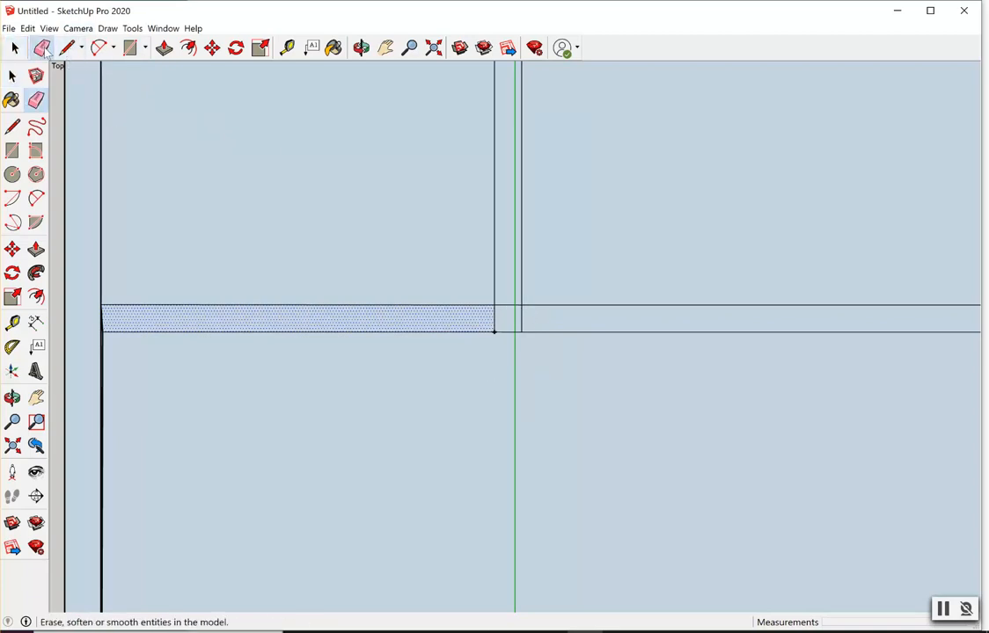
scroll(542, 309, up, 1)
scroll(538, 311, up, 1)
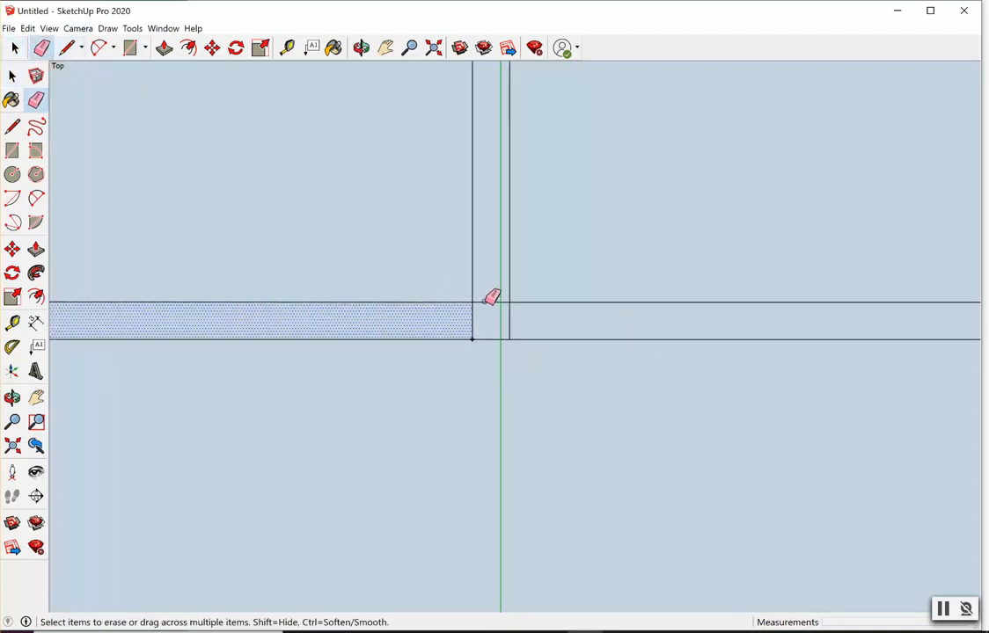
click(484, 302)
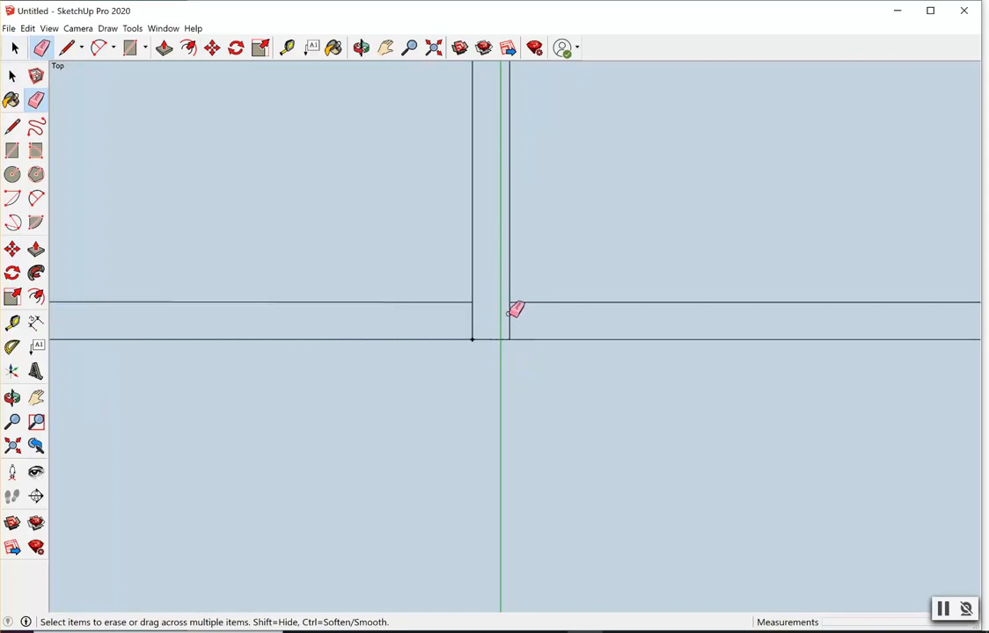
click(511, 315)
click(475, 317)
scroll(475, 337, up, 1)
scroll(472, 339, up, 1)
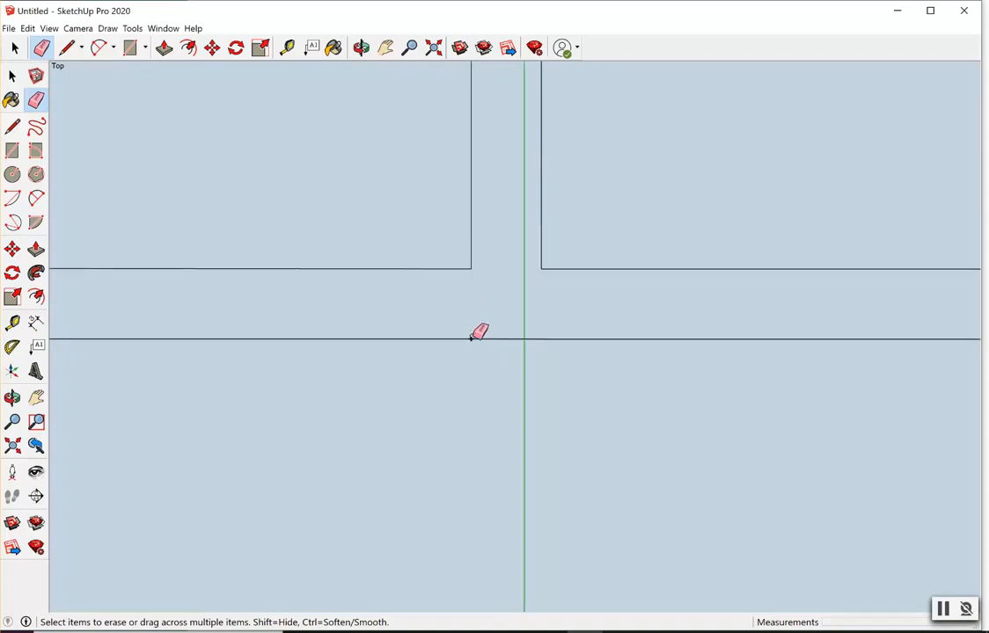
Check the interior wall, the rooms and the exterior wall outline by selecting each in turn, and clear the selection.
click(14, 54)
click(497, 312)
scroll(499, 304, down, 2)
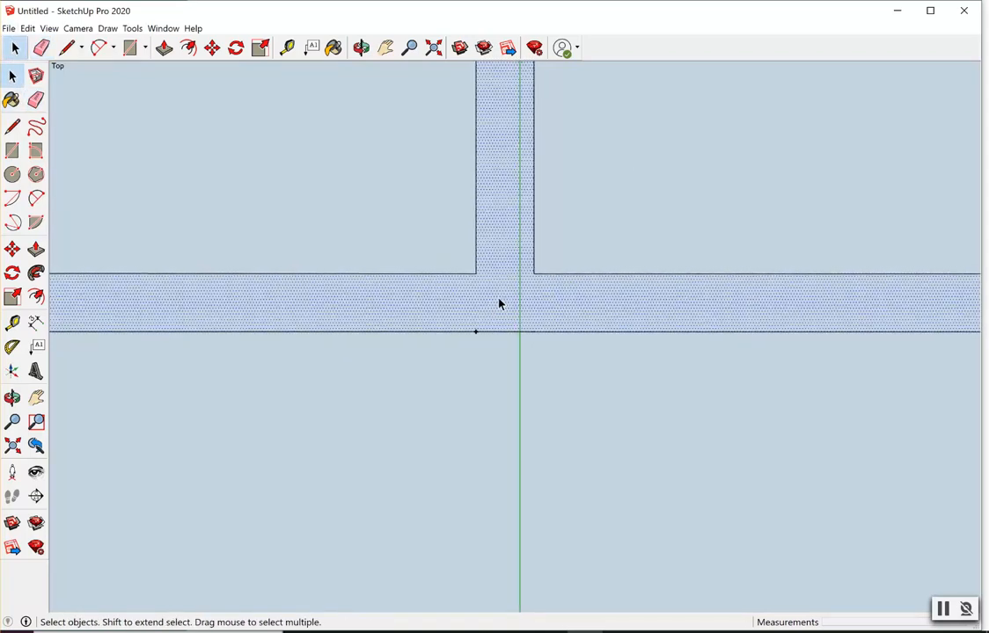
scroll(498, 303, down, 1)
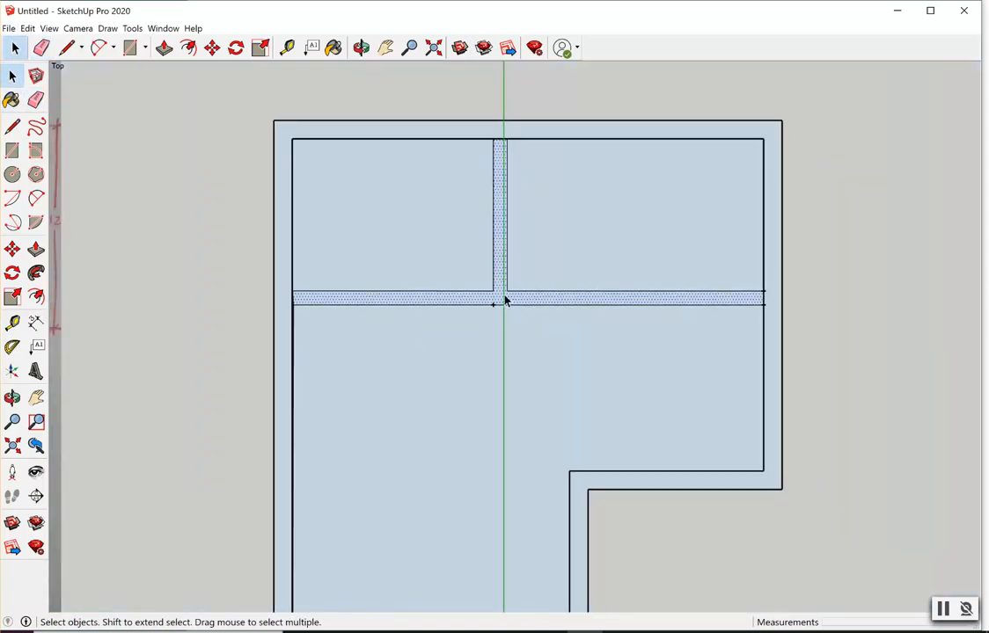
click(641, 249)
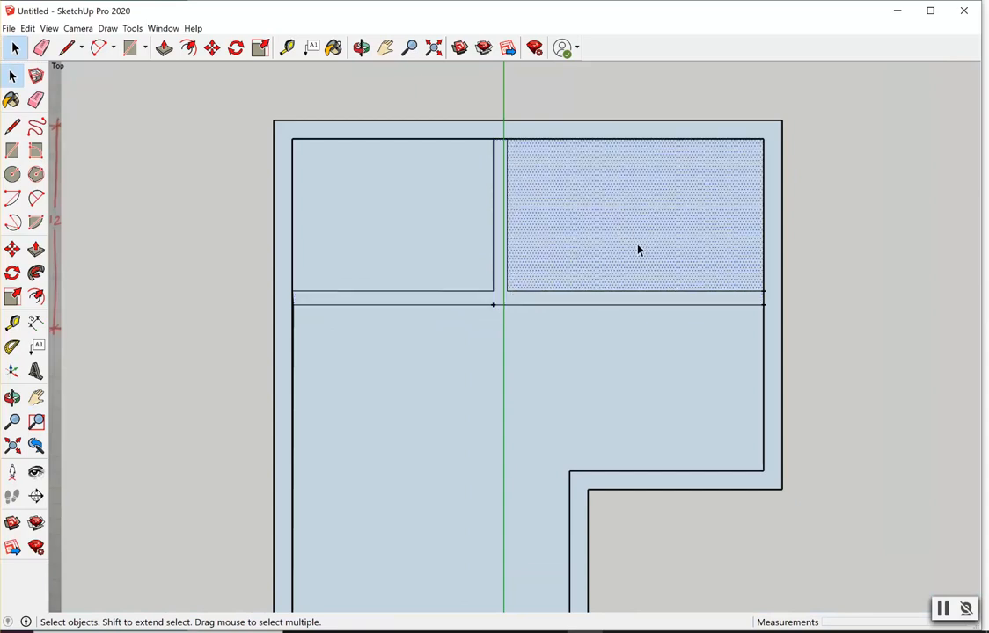
click(387, 215)
click(425, 494)
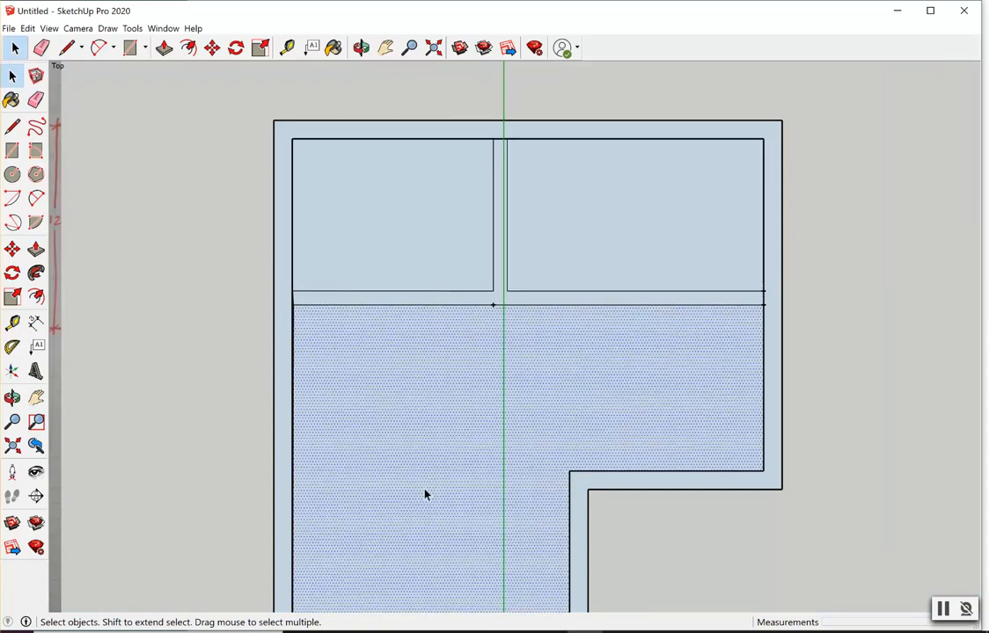
click(626, 132)
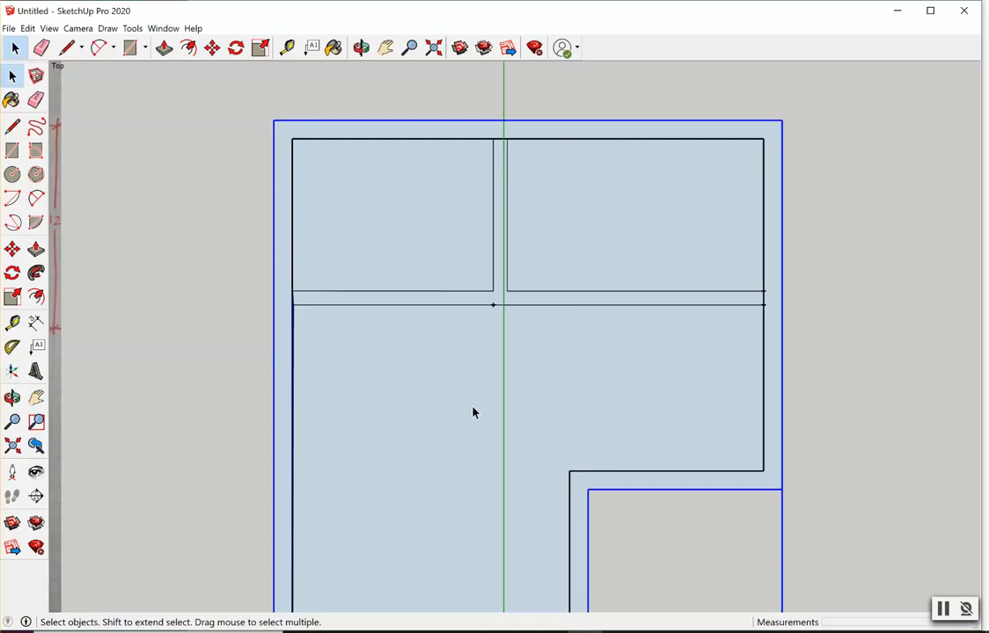
click(898, 377)
scroll(898, 377, down, 1)
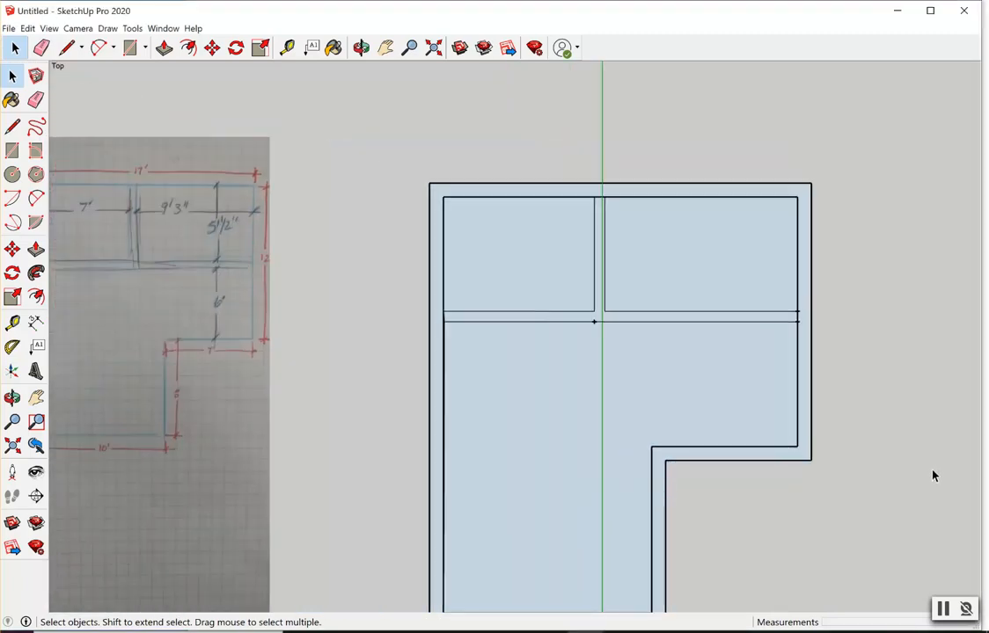
Switch the camera from parallel projection to perspective and show the floor plan in the Iso standard view.
click(387, 48)
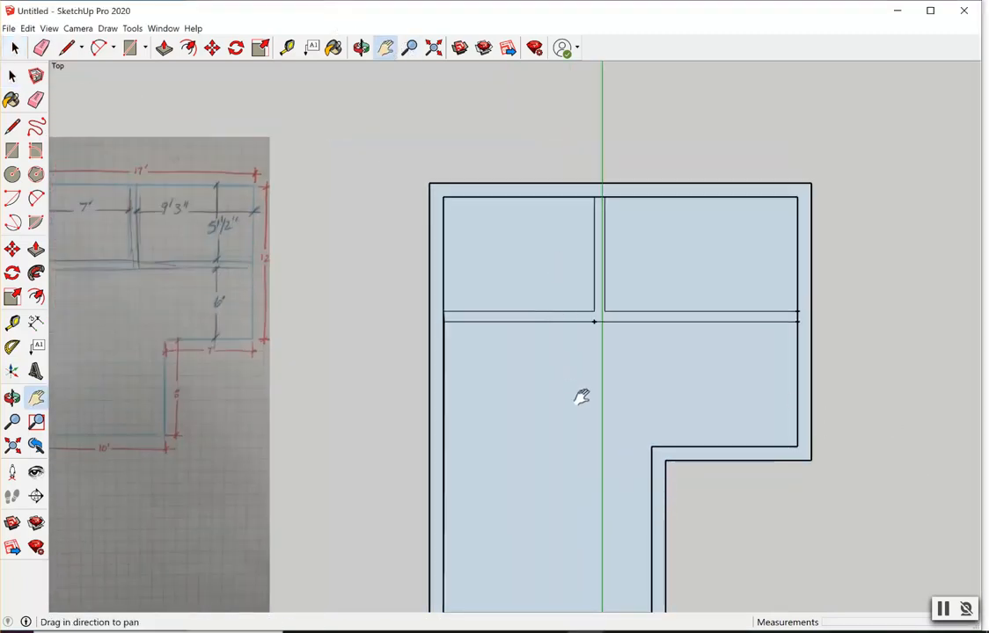
drag(580, 397, 524, 324)
right_click(621, 301)
click(636, 306)
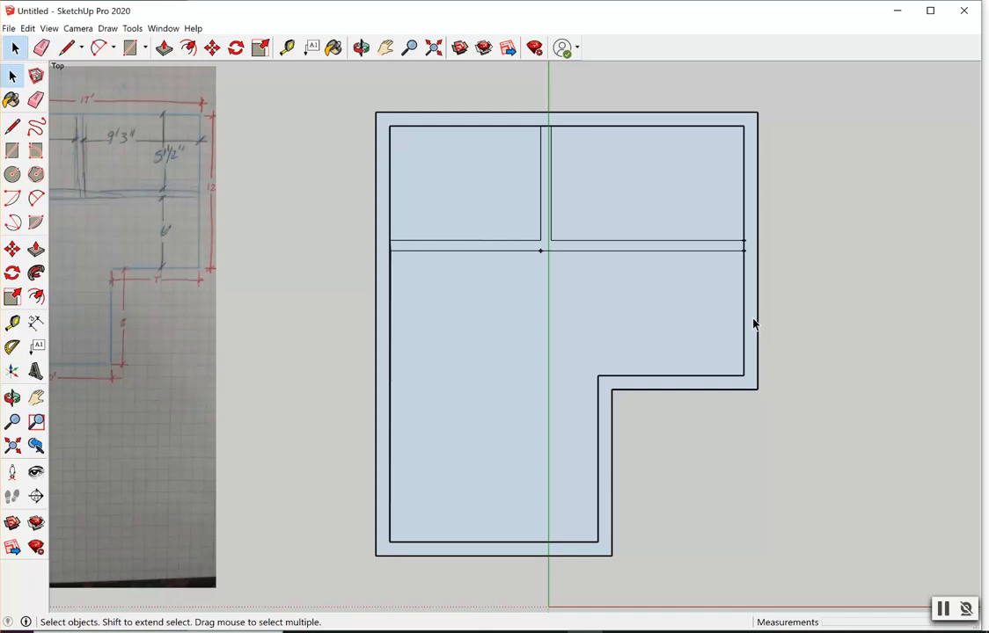
click(77, 28)
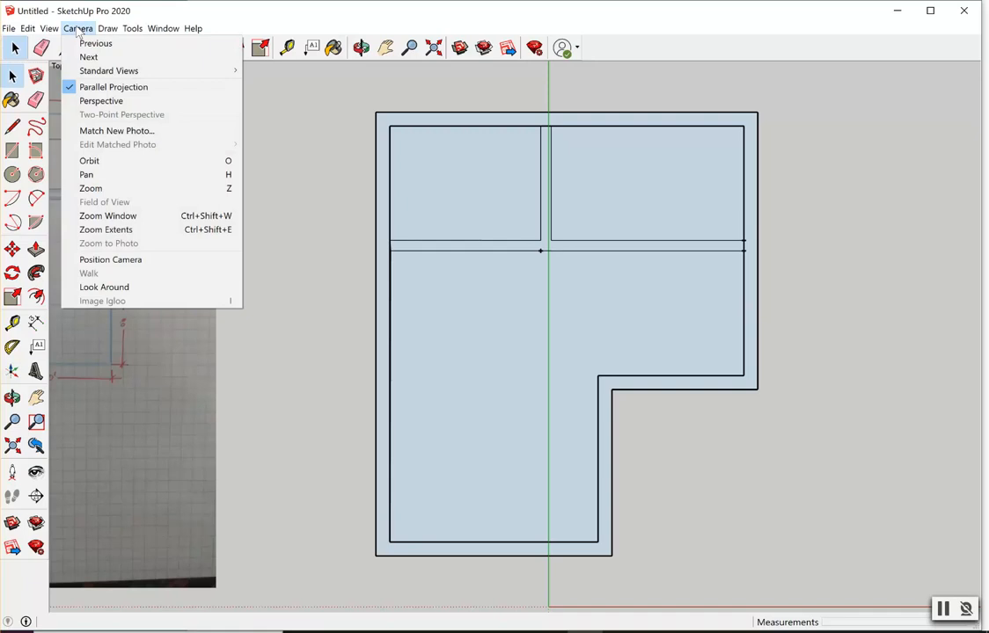
click(113, 103)
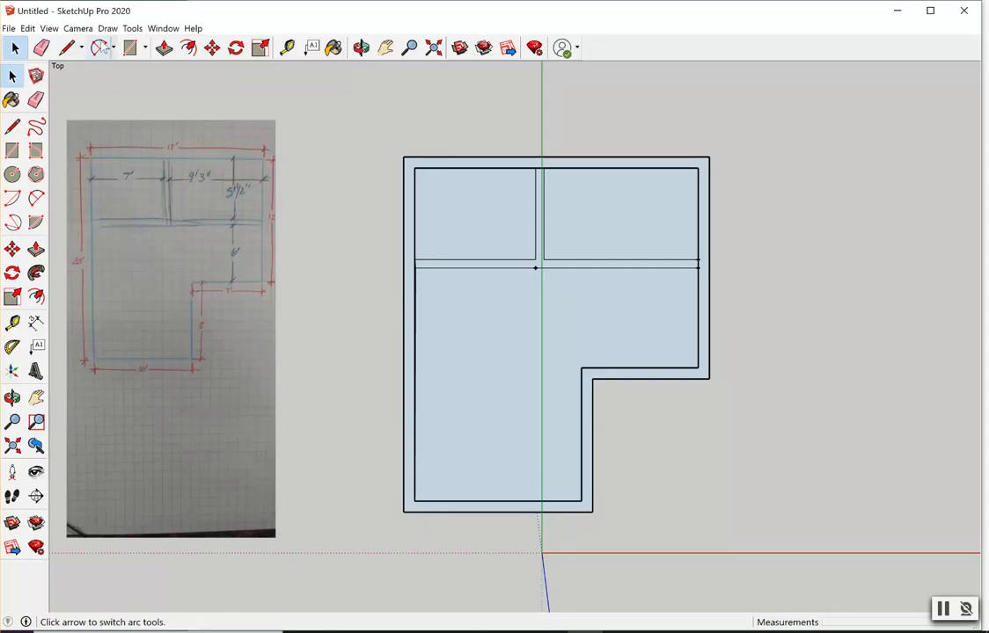
click(77, 28)
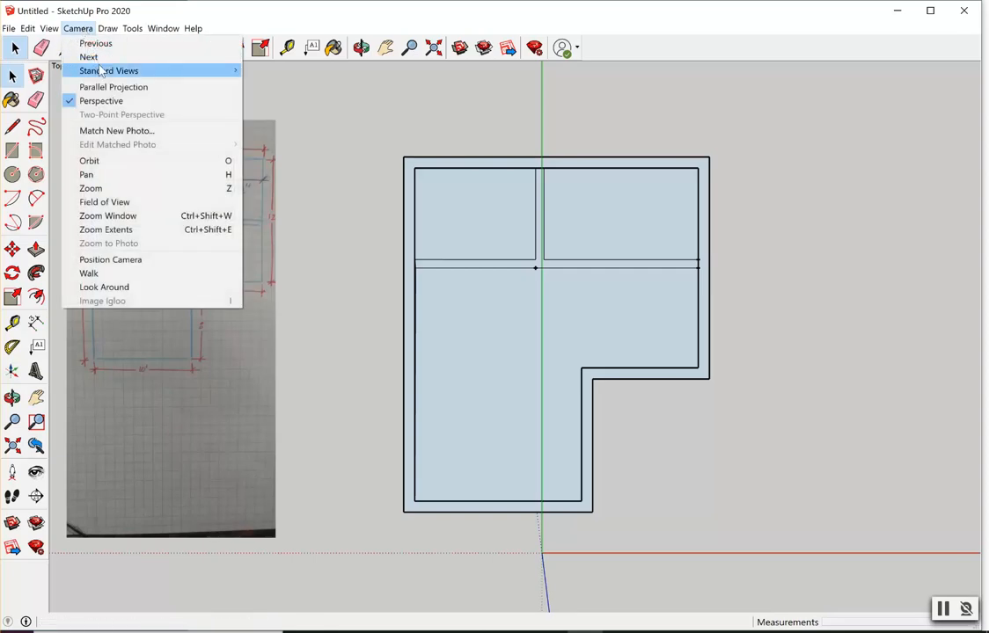
mouse_move(110, 70)
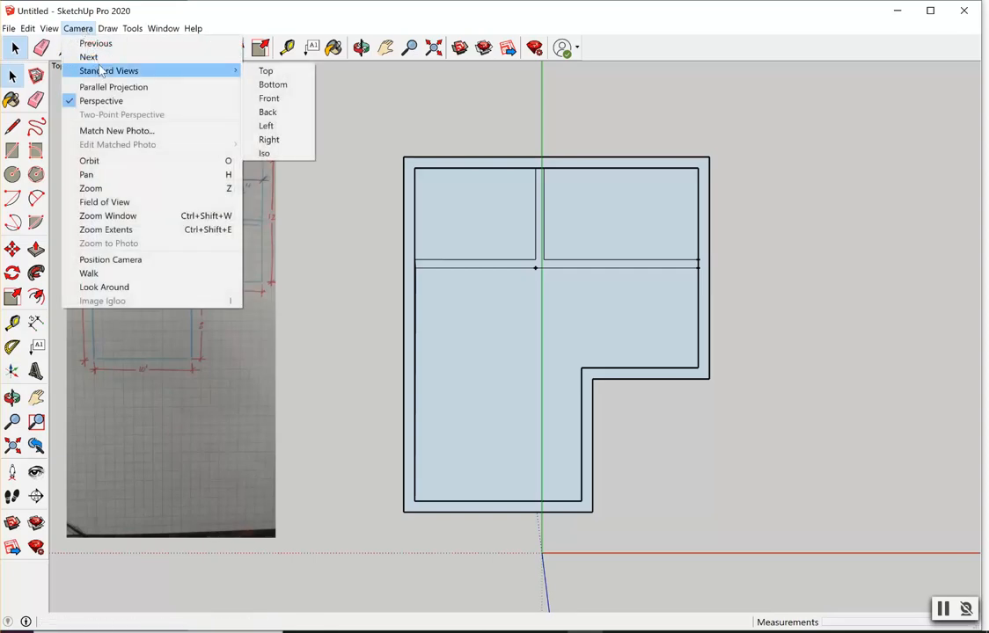
click(264, 154)
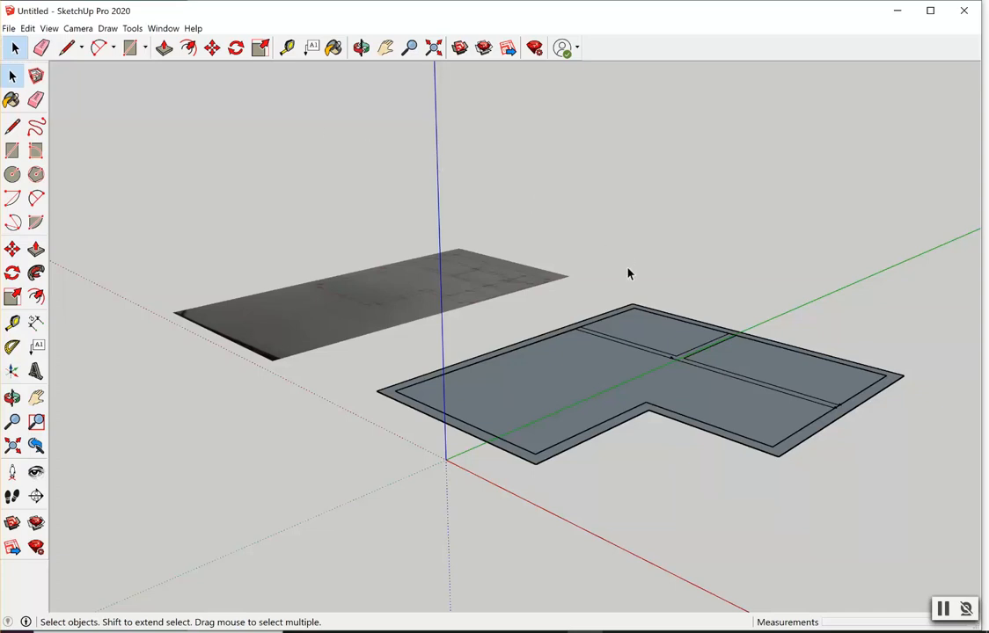
Set the camera's field of view to 45 degrees.
click(78, 28)
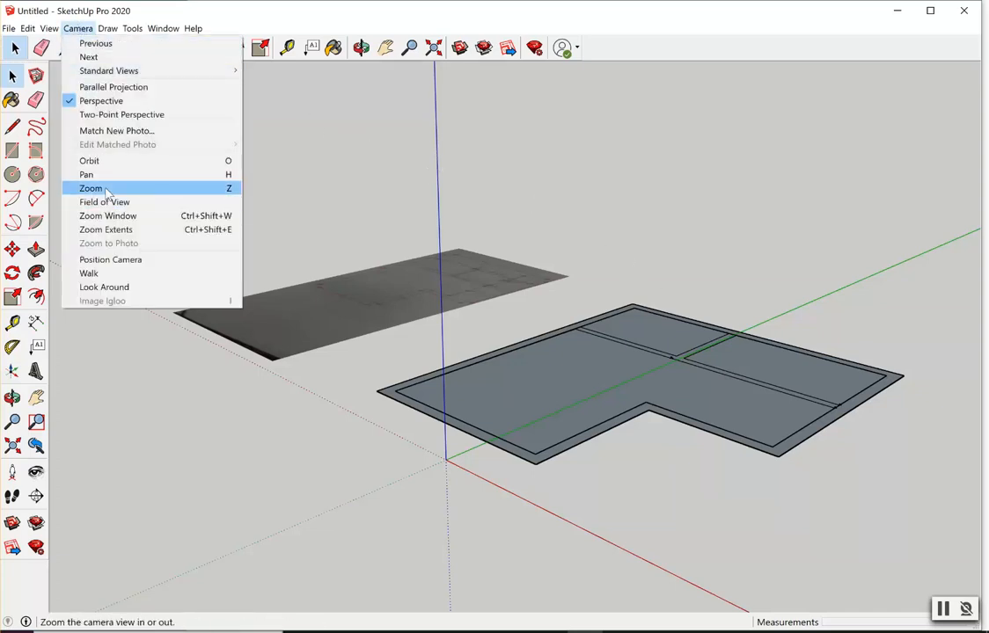
click(136, 229)
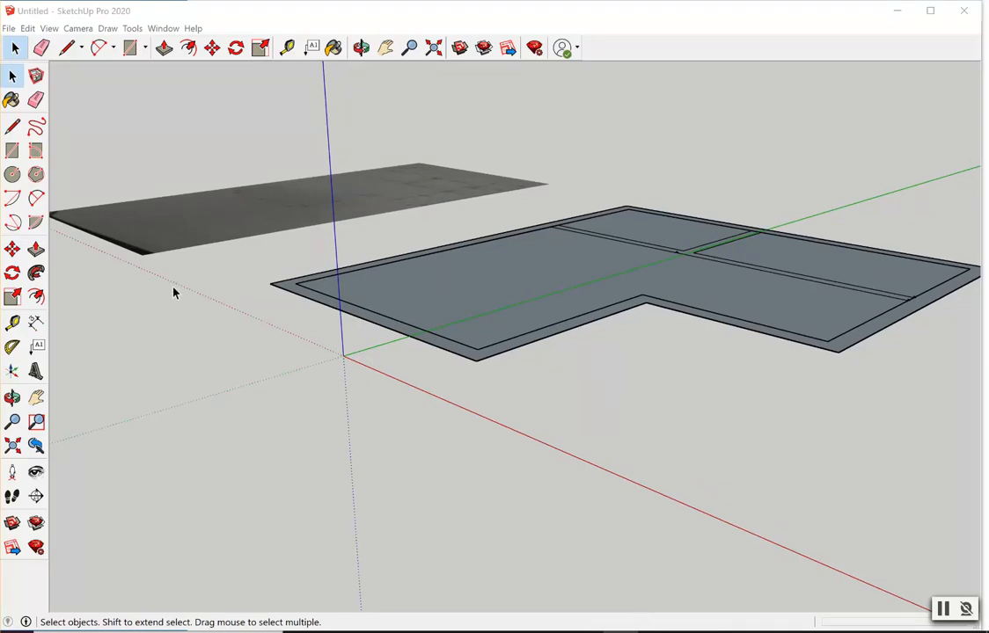
click(78, 30)
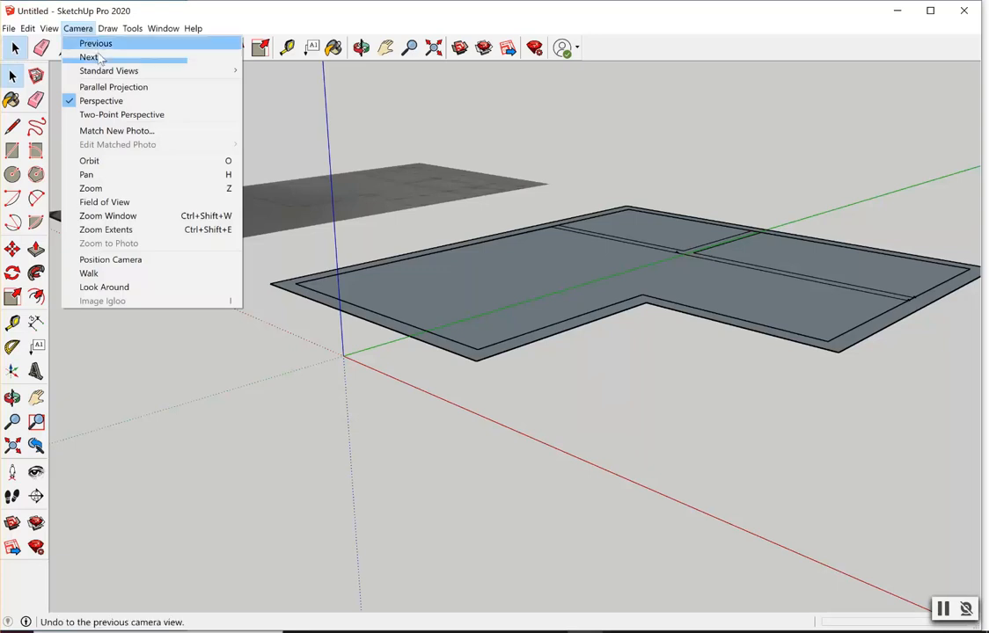
click(144, 208)
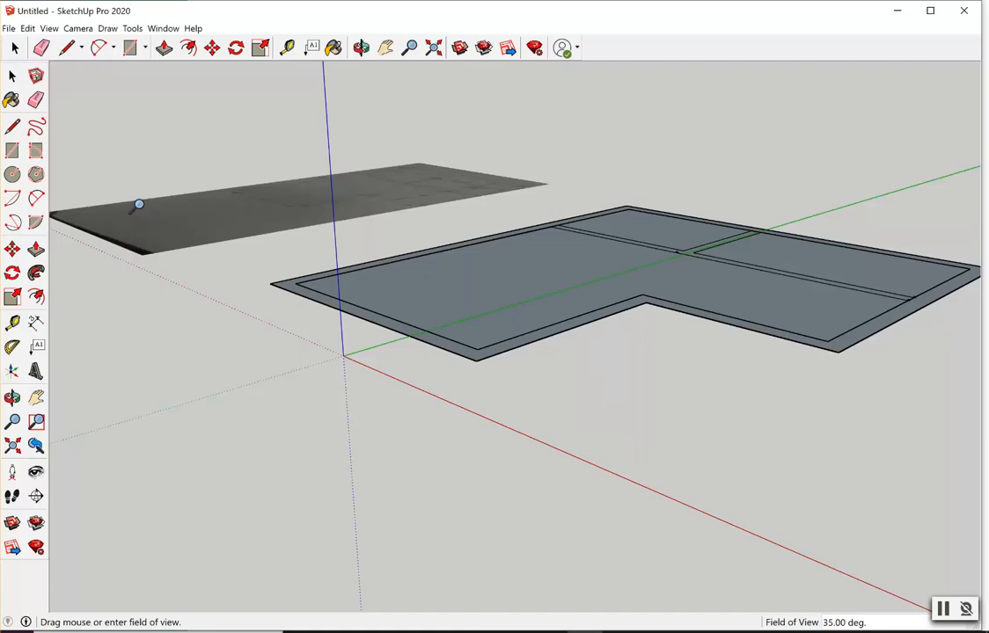
text(45)
key(Return)
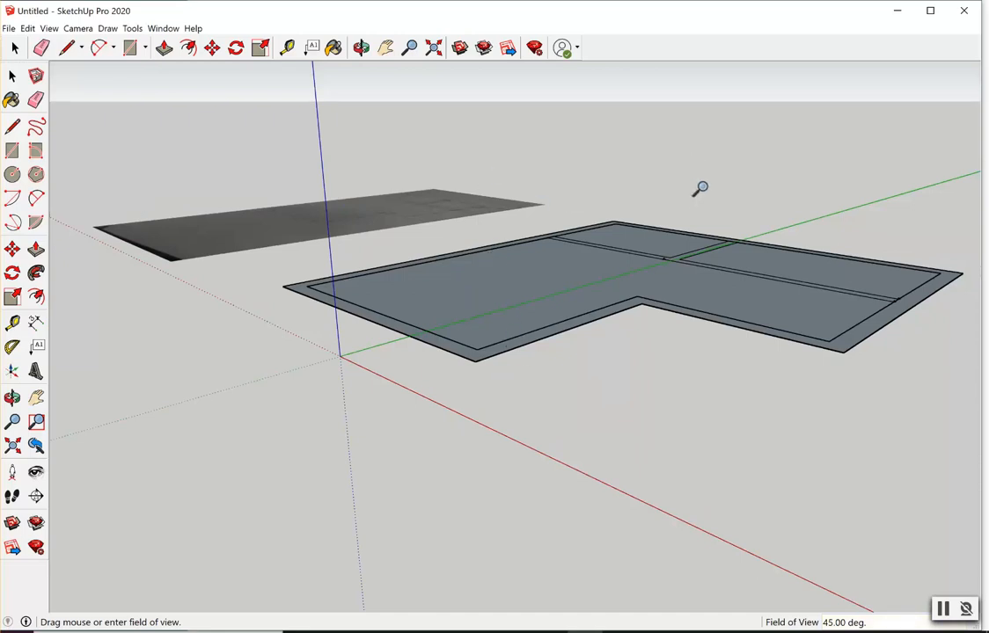
Extrude the T-shaped interior wall face upward 8' with Push/Pull.
scroll(722, 236, up, 8)
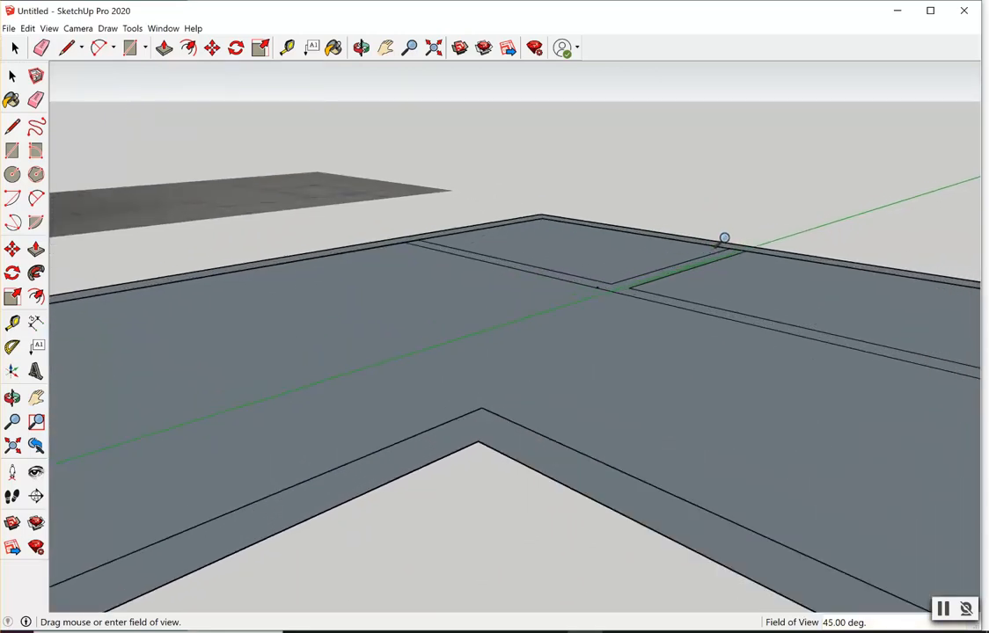
scroll(724, 238, down, 10)
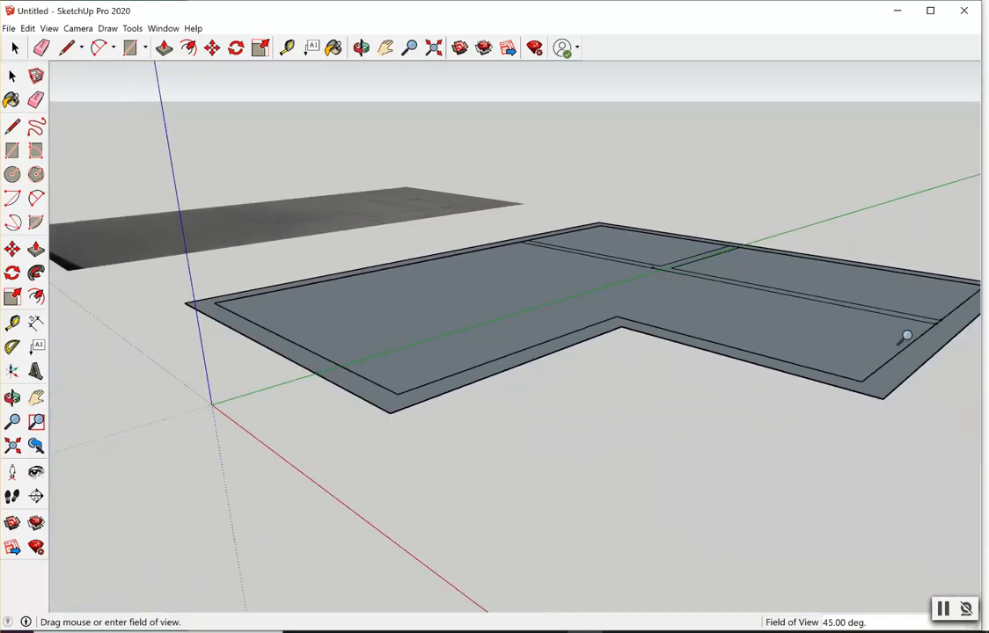
click(385, 47)
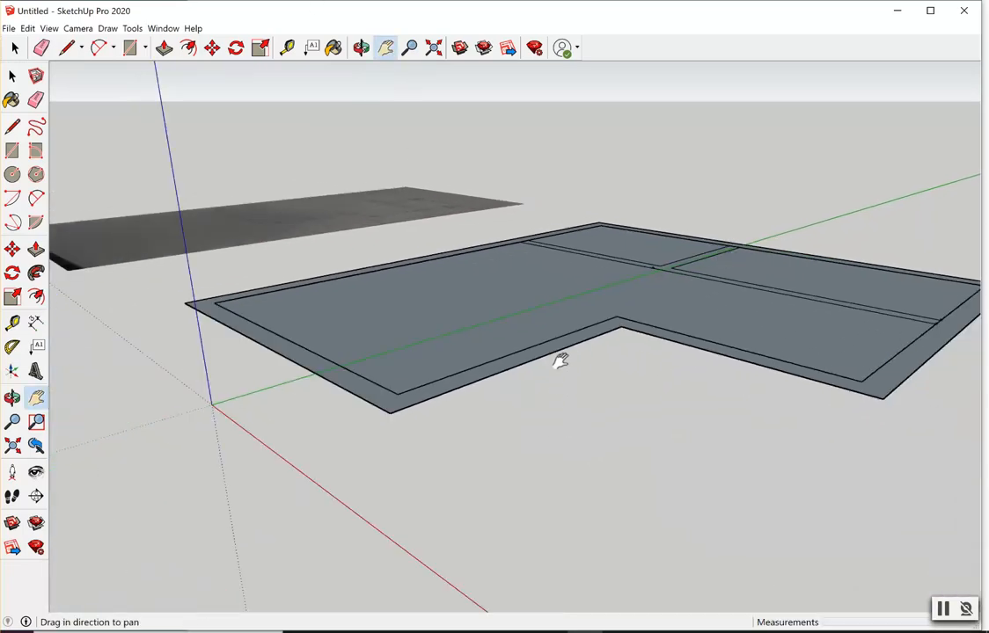
drag(561, 360, 446, 487)
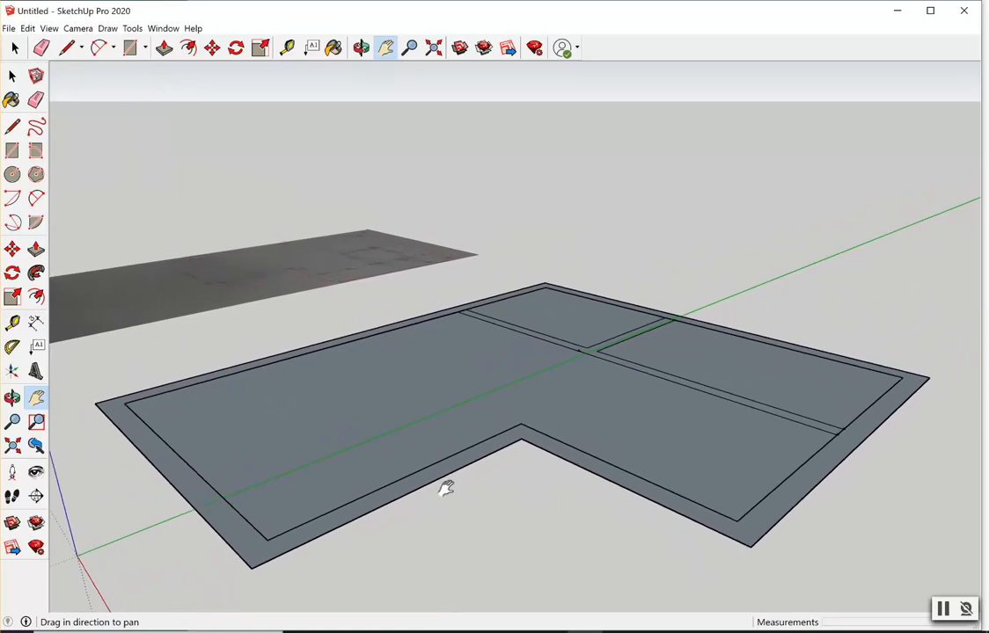
right_click(566, 212)
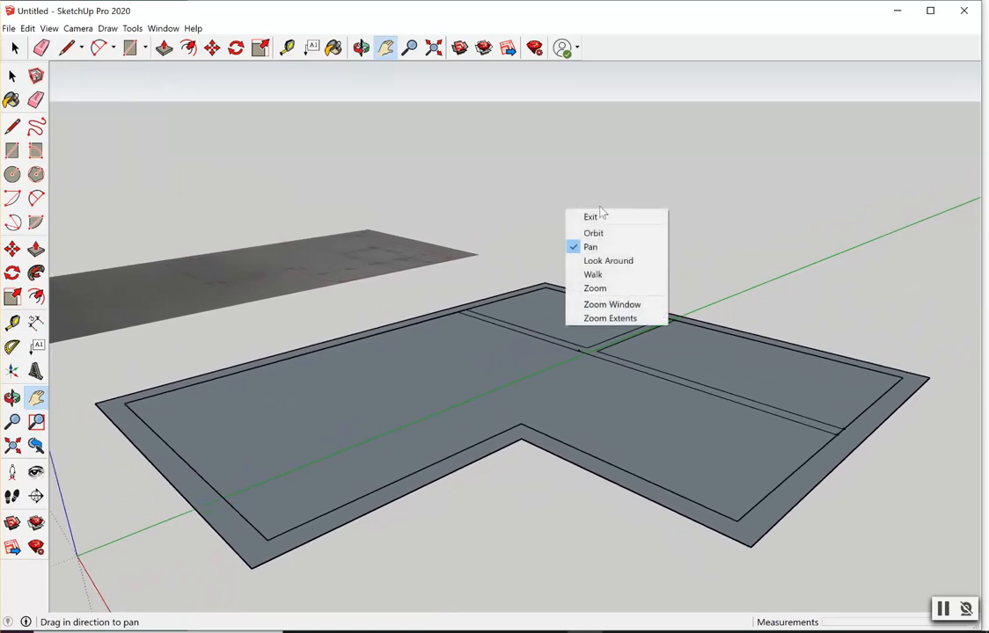
click(606, 218)
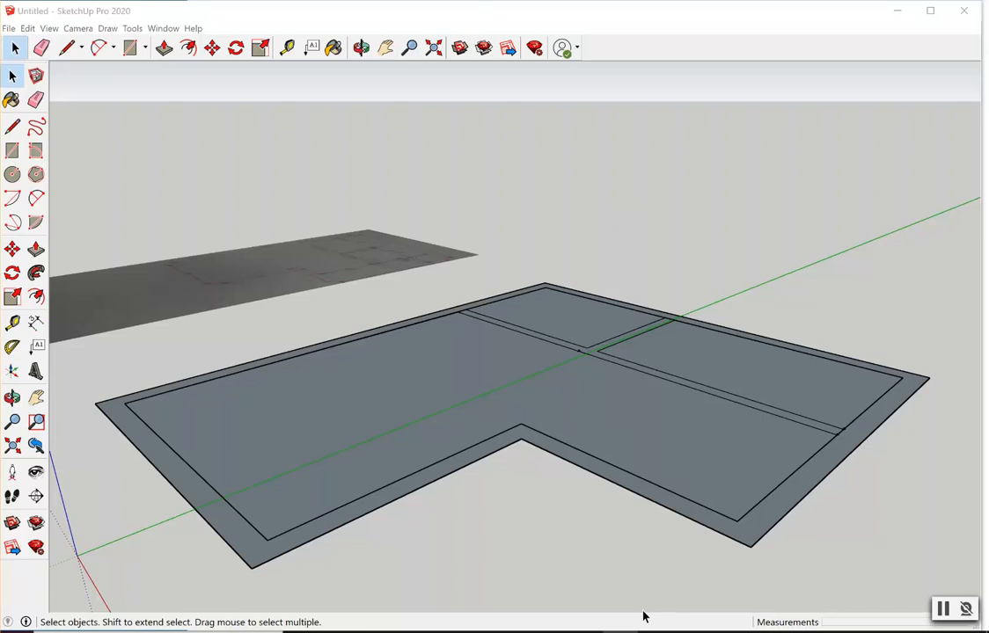
click(164, 48)
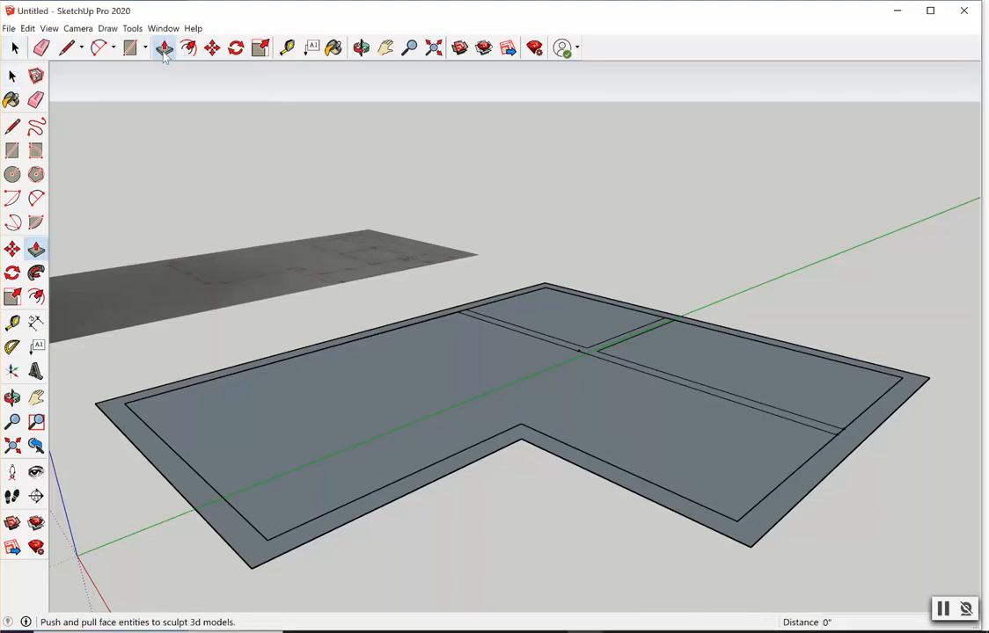
click(600, 364)
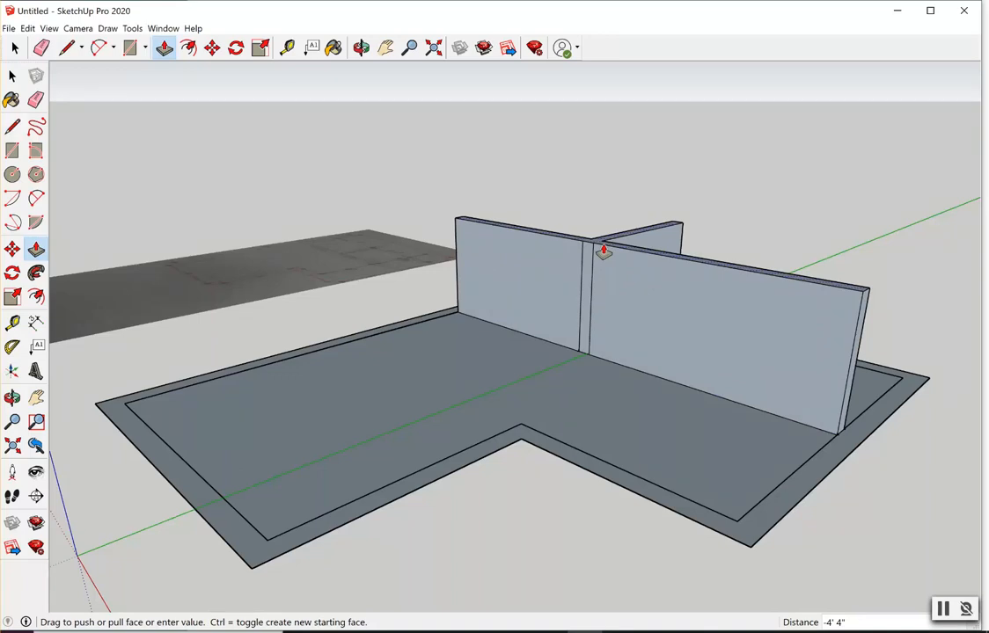
text(8')
key(Return)
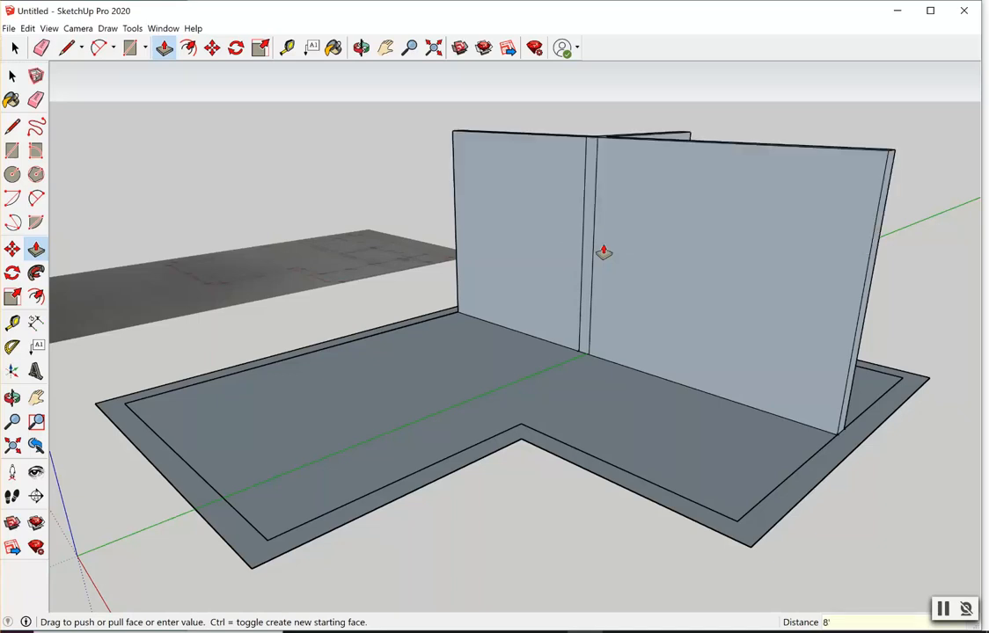
Select the floor face and the exterior wall group in turn, and try Push/Pull without opening the wall group.
key(Escape)
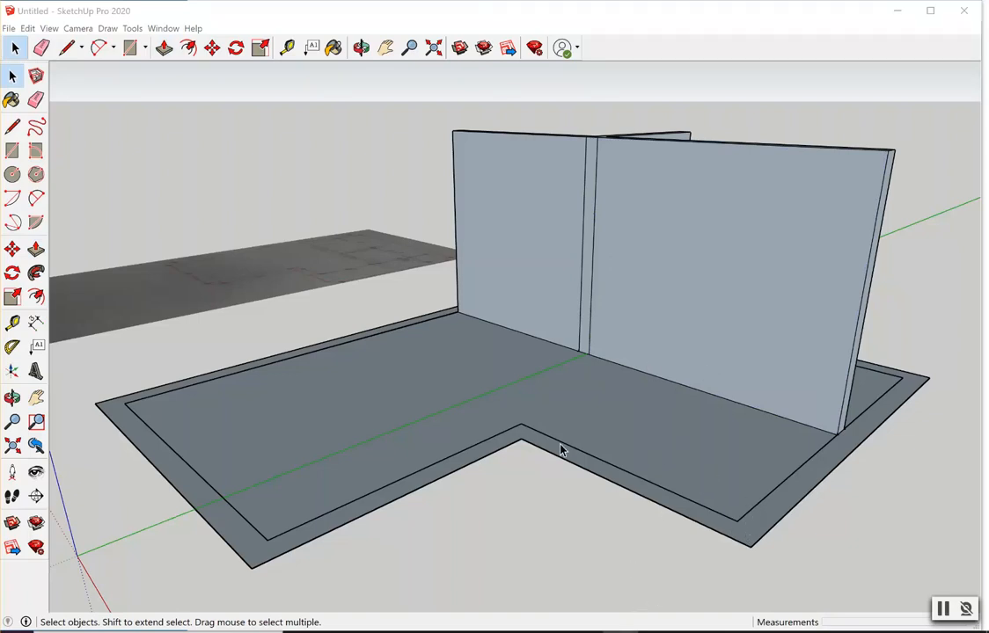
click(452, 442)
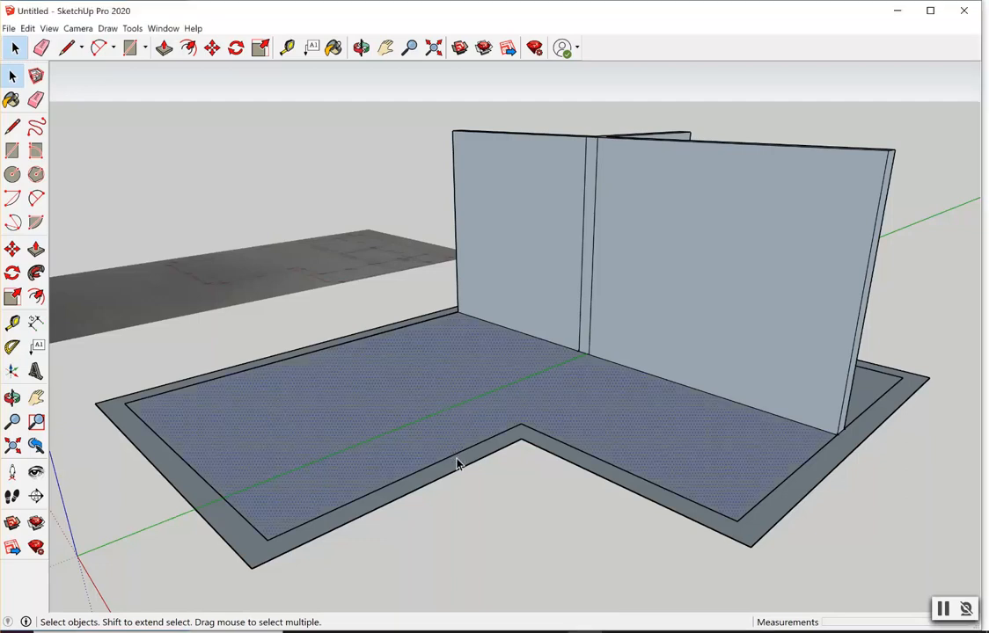
click(457, 460)
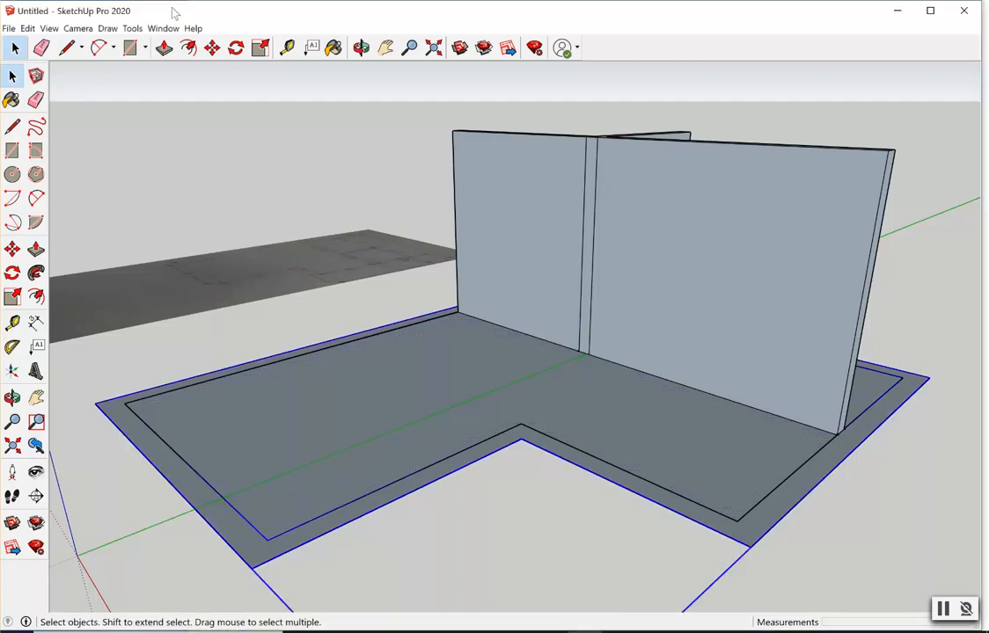
click(164, 48)
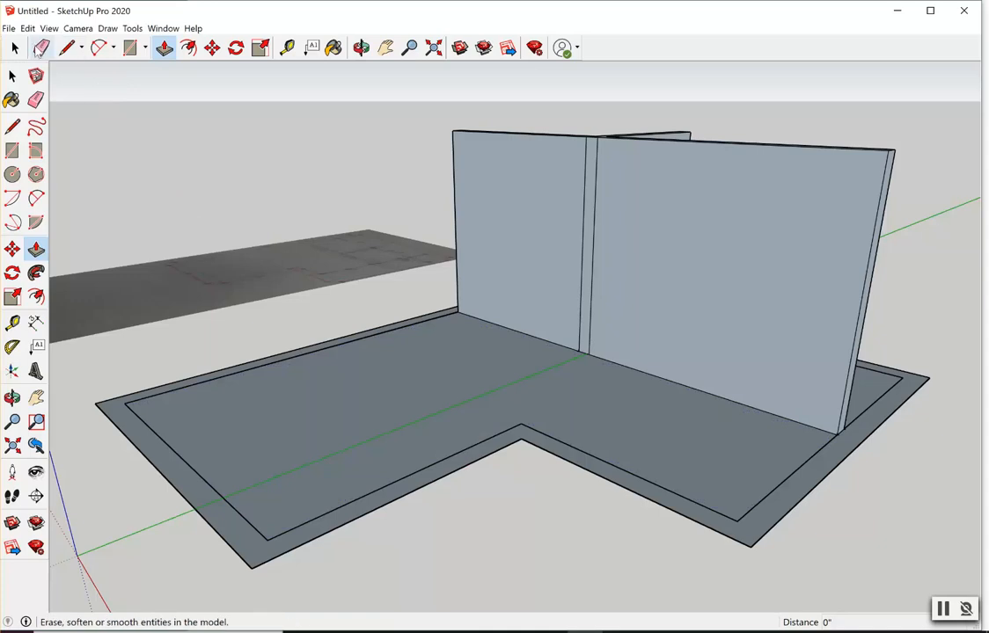
click(14, 47)
Open the exterior wall group for editing, extrude its face upward 8' with Push/Pull, and leave the group.
double_click(418, 488)
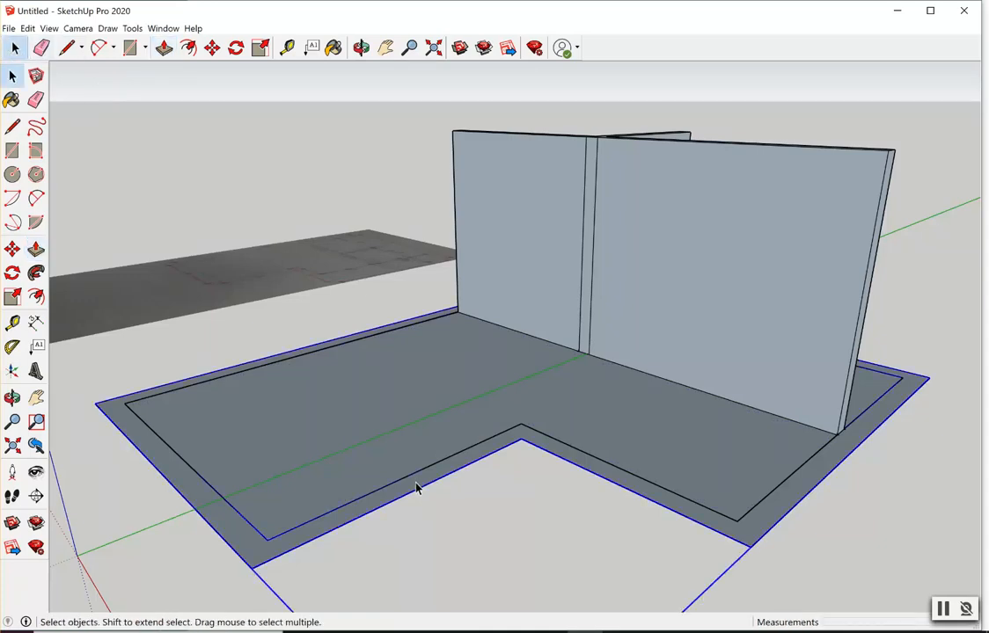
right_click(418, 489)
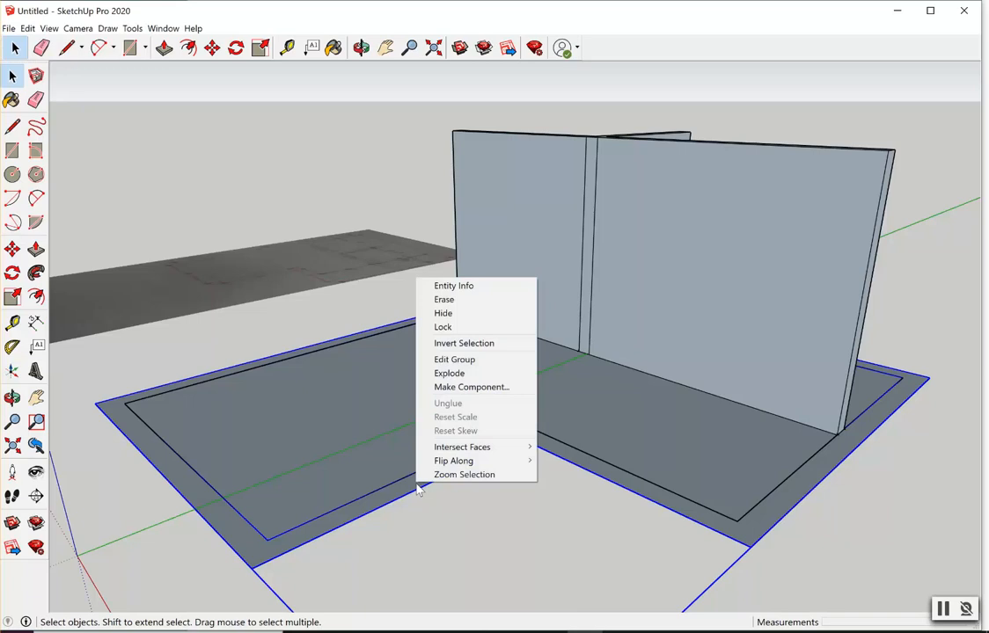
click(463, 360)
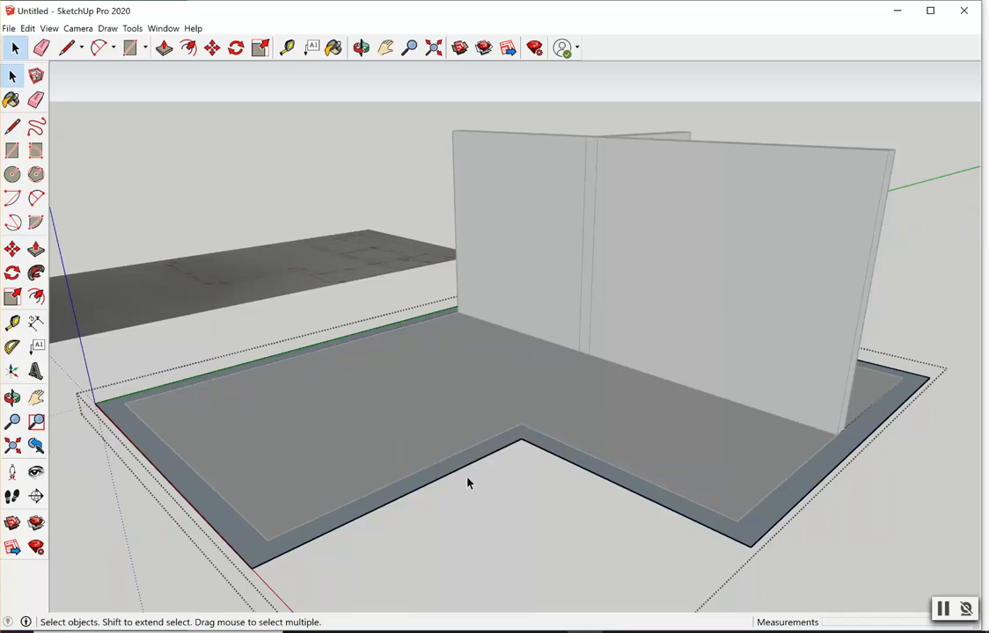
click(163, 48)
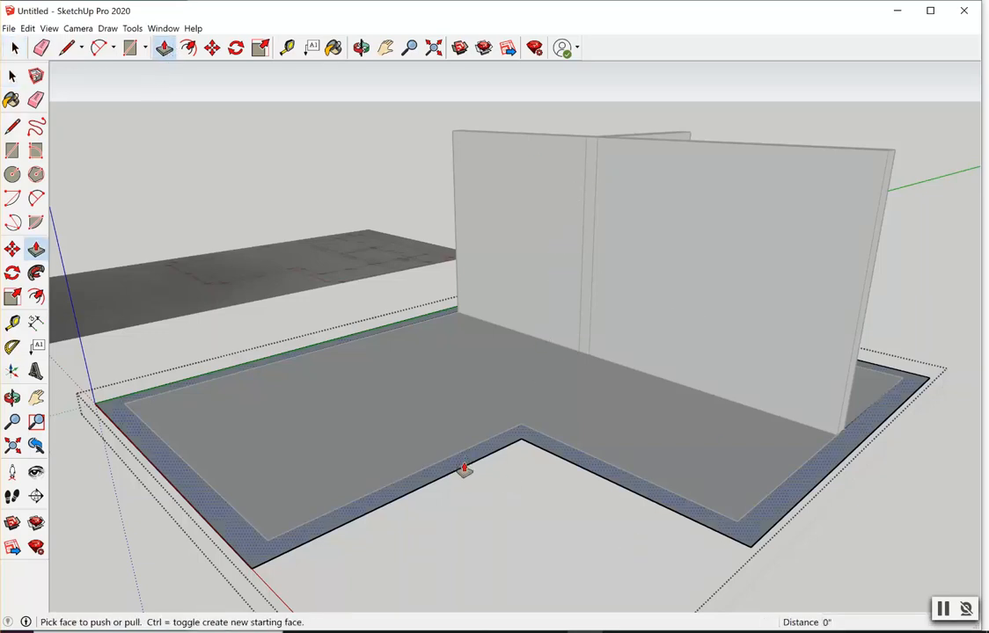
drag(464, 470, 464, 395)
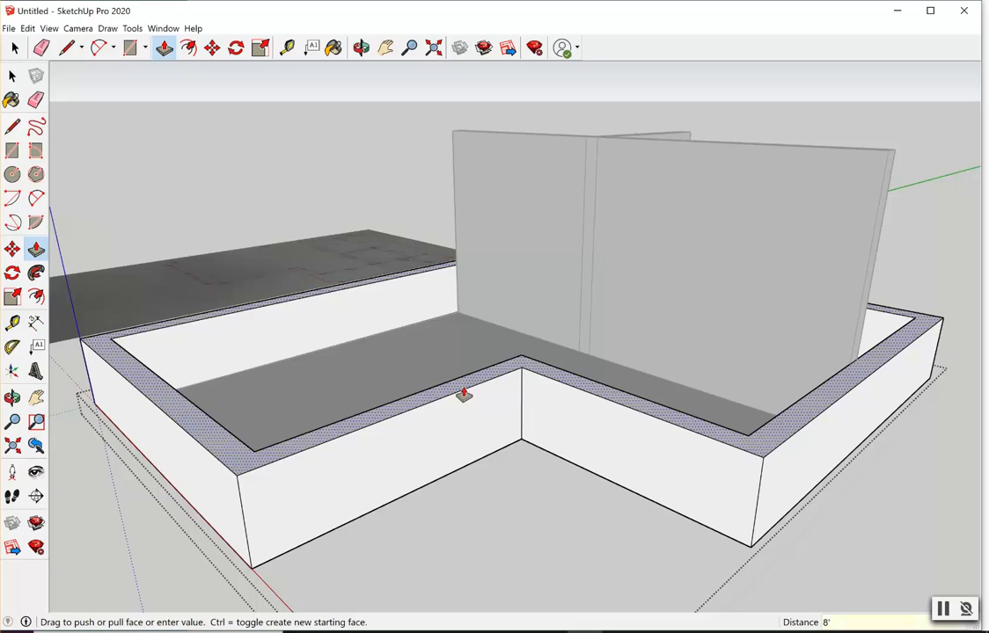
double_click(463, 395)
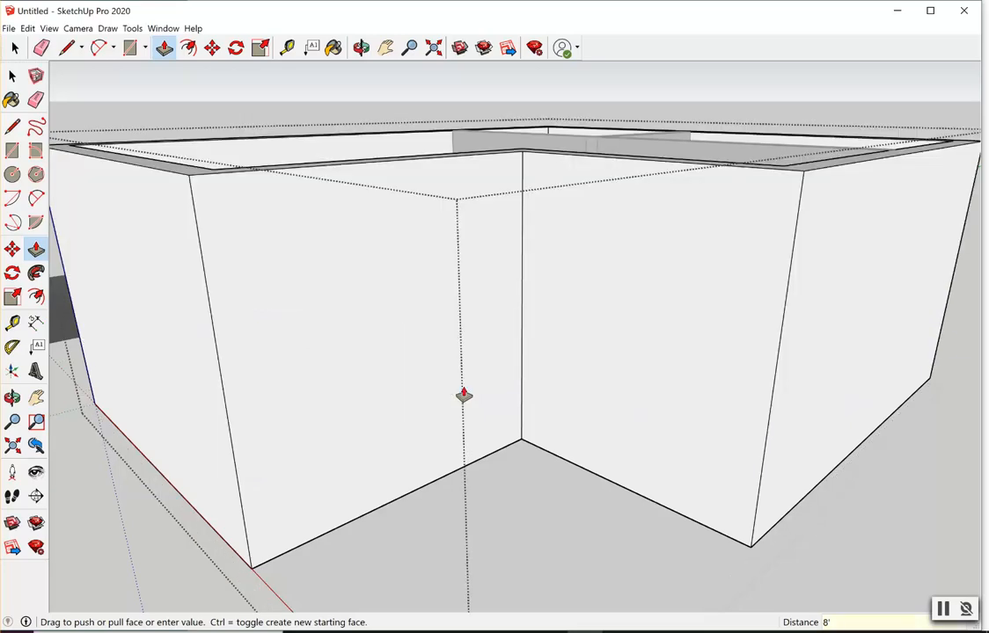
click(15, 49)
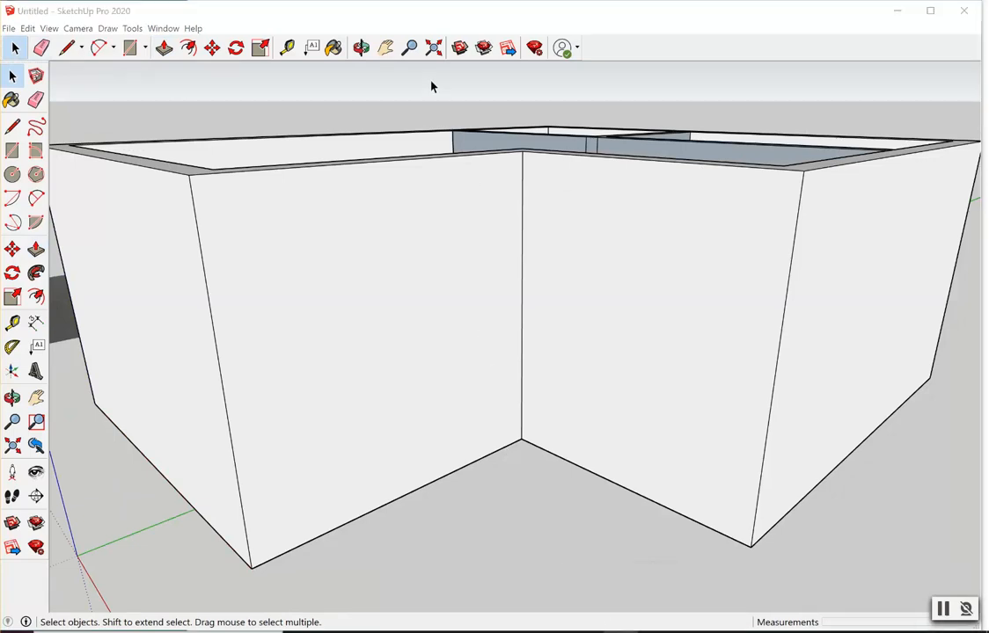
Select the whole building, including floor, interior walls and exterior walls, and copy it to the clipboard.
click(361, 48)
drag(420, 152, 413, 278)
drag(433, 189, 466, 400)
scroll(444, 365, down, 5)
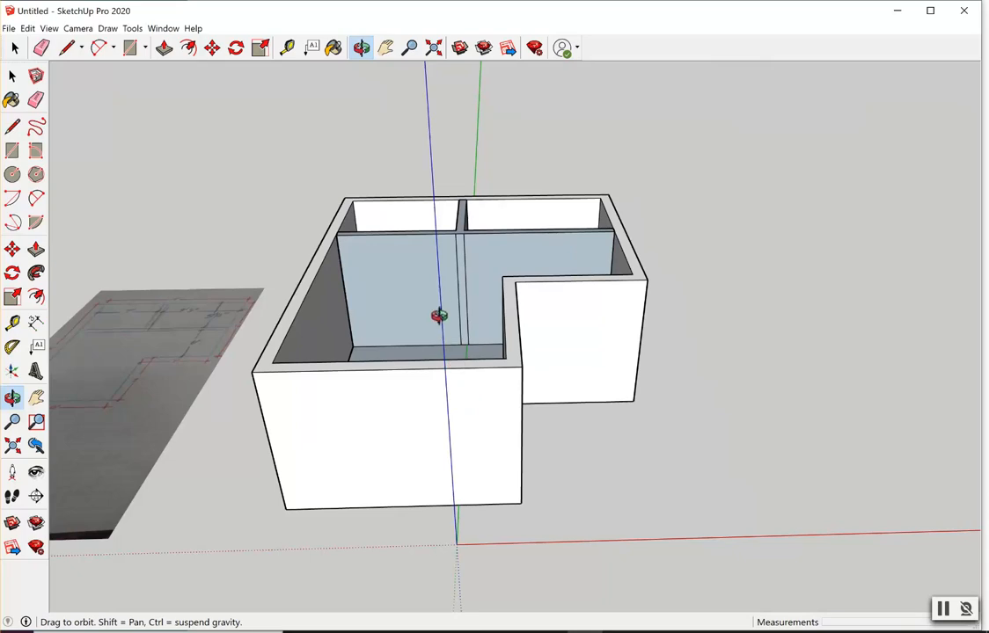
drag(438, 316, 446, 472)
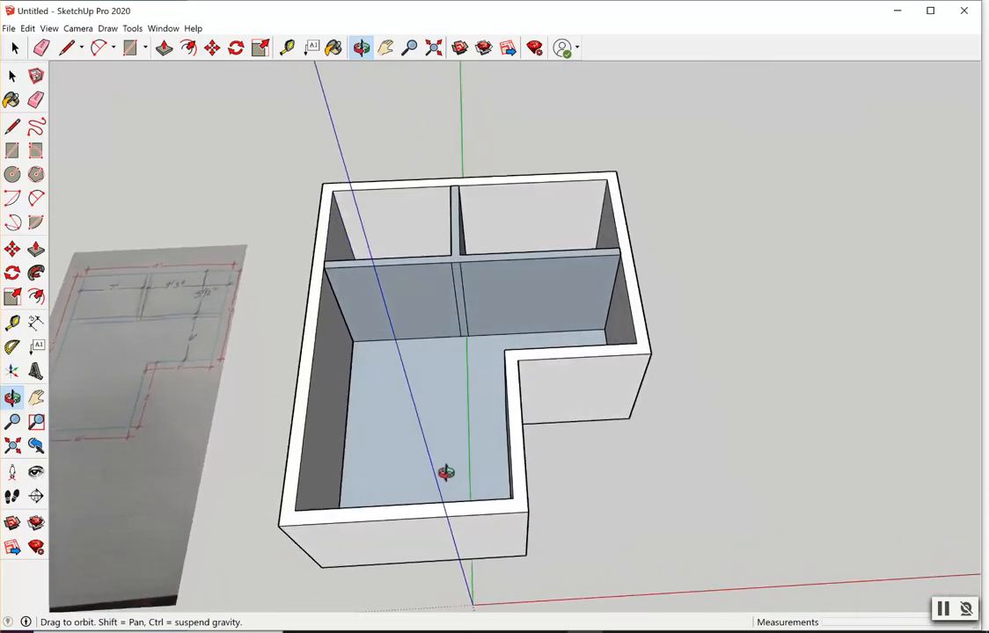
right_click(444, 472)
click(473, 478)
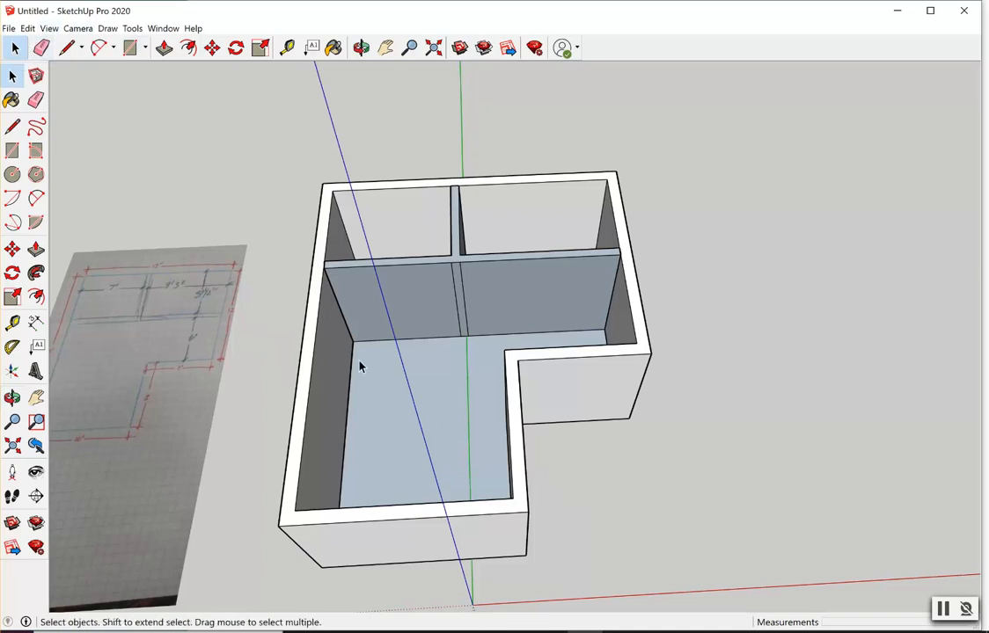
drag(239, 121, 675, 593)
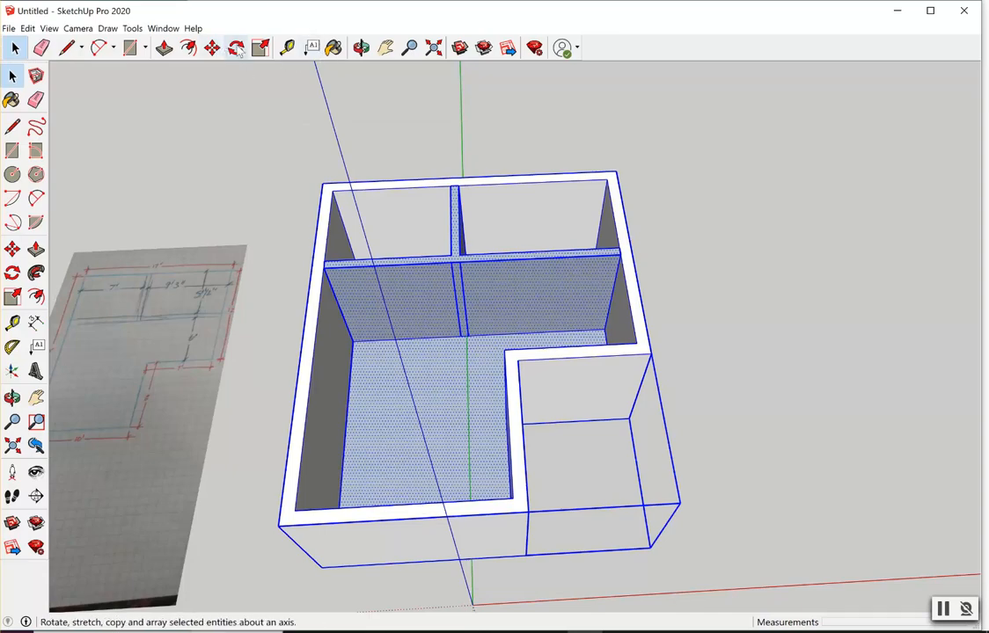
click(28, 28)
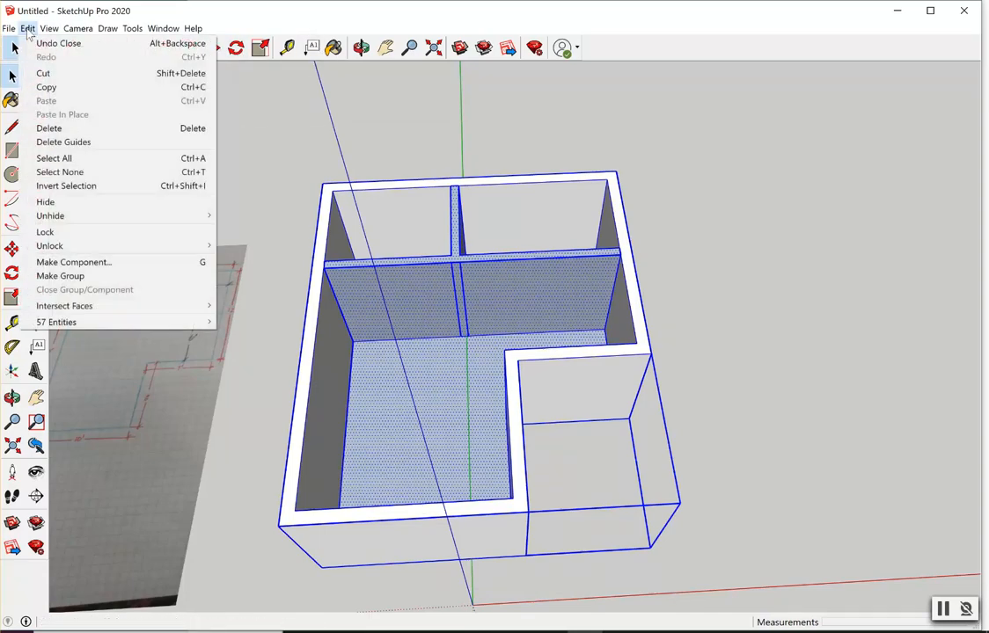
mouse_move(49, 28)
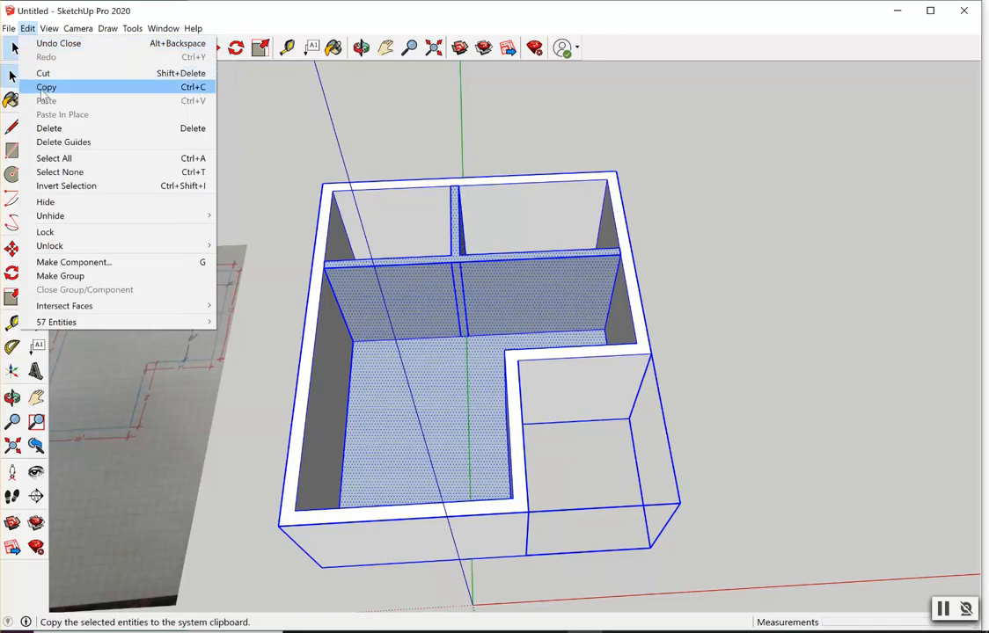
click(44, 88)
click(472, 353)
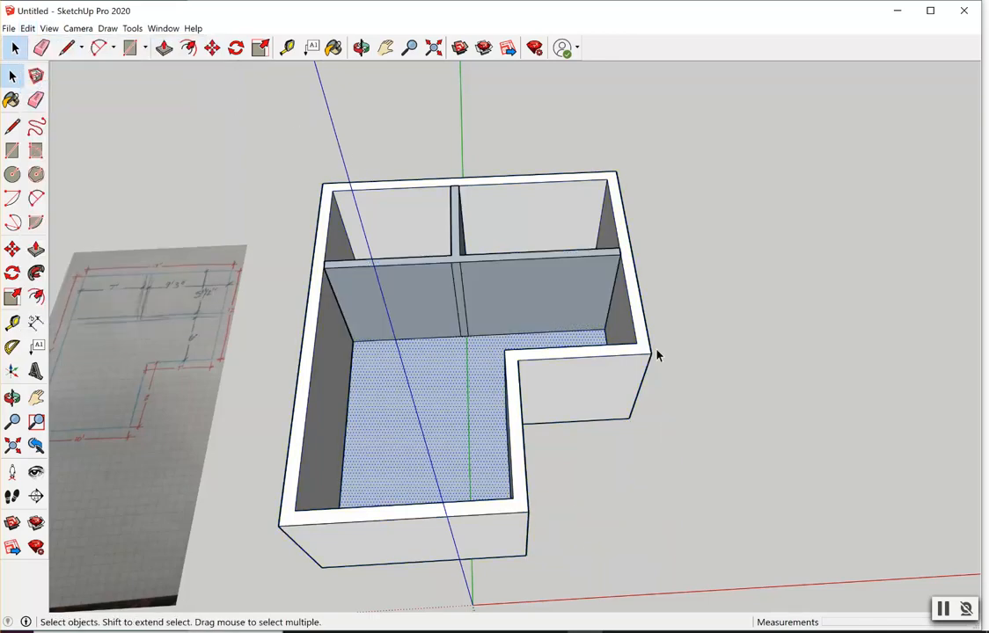
drag(296, 151, 614, 590)
drag(653, 558, 290, 161)
right_click(291, 163)
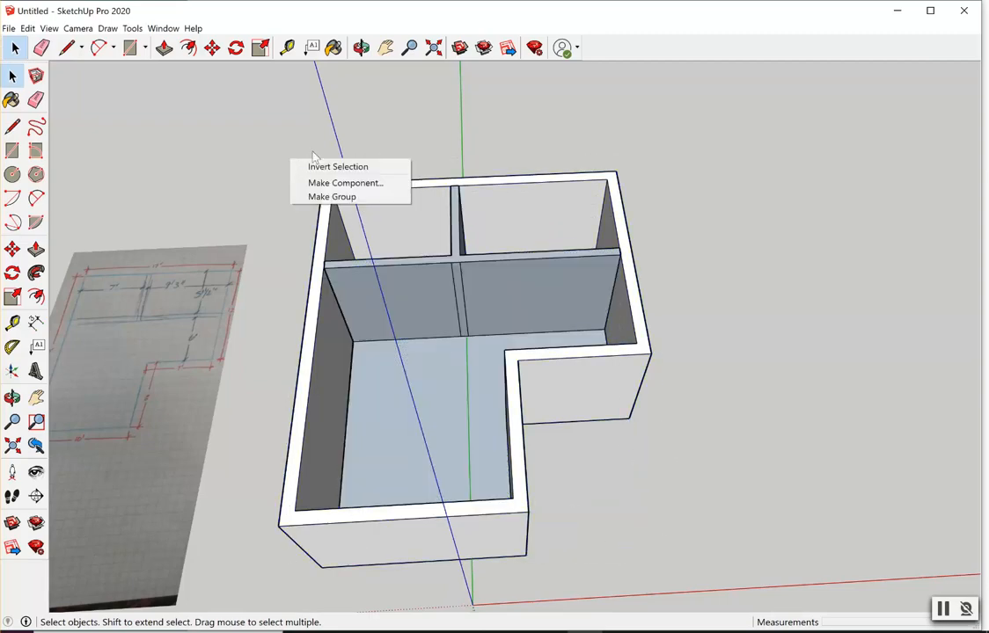
click(245, 145)
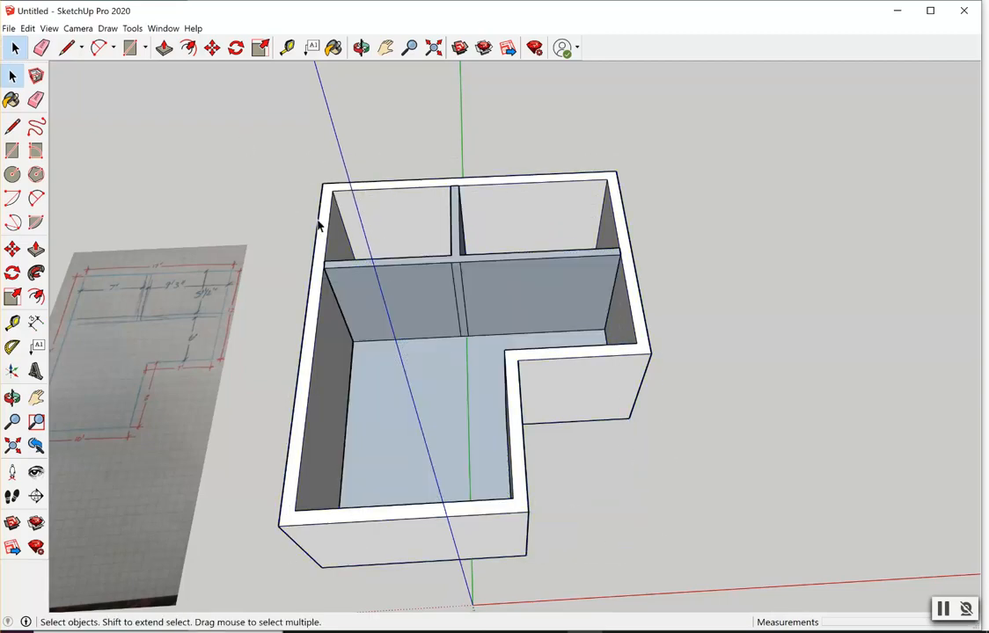
drag(257, 110, 278, 153)
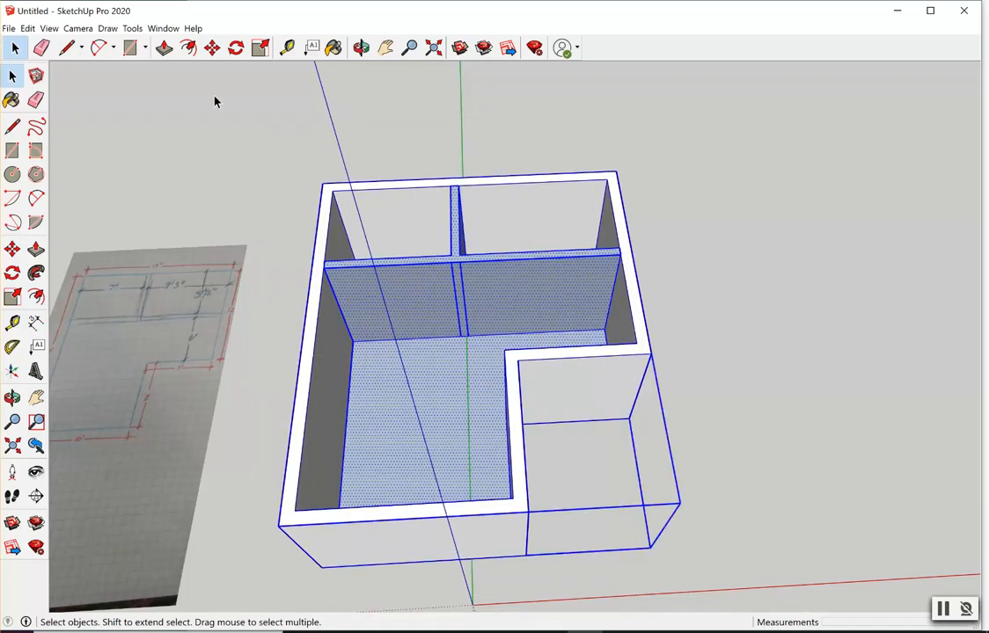
right_click(285, 246)
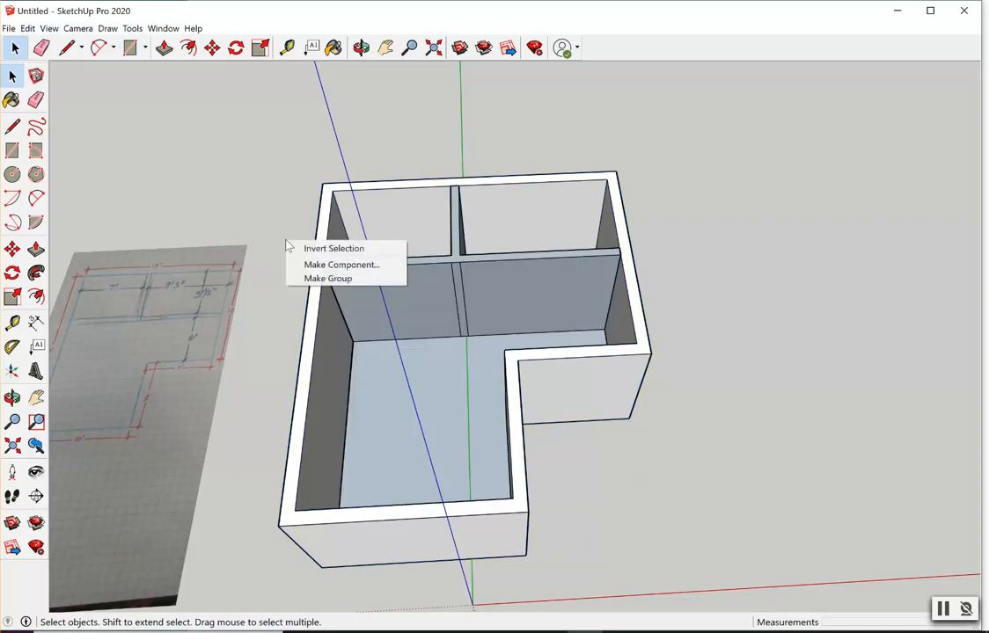
click(29, 28)
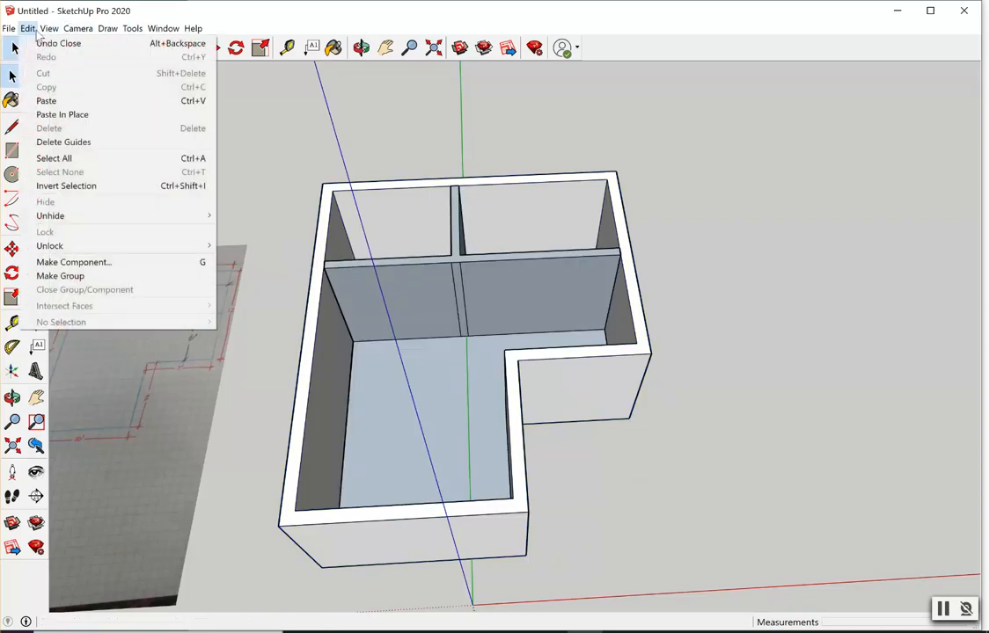
click(29, 28)
click(29, 28)
click(410, 99)
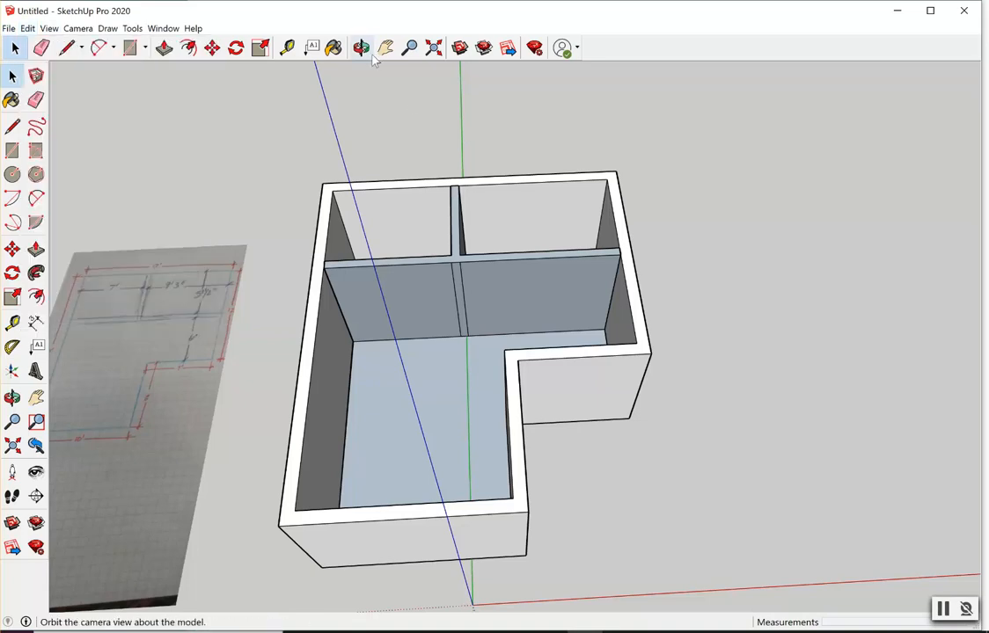
Paste the copied building into the empty area beside the original, along the red axis.
click(386, 48)
drag(755, 326, 513, 378)
right_click(513, 378)
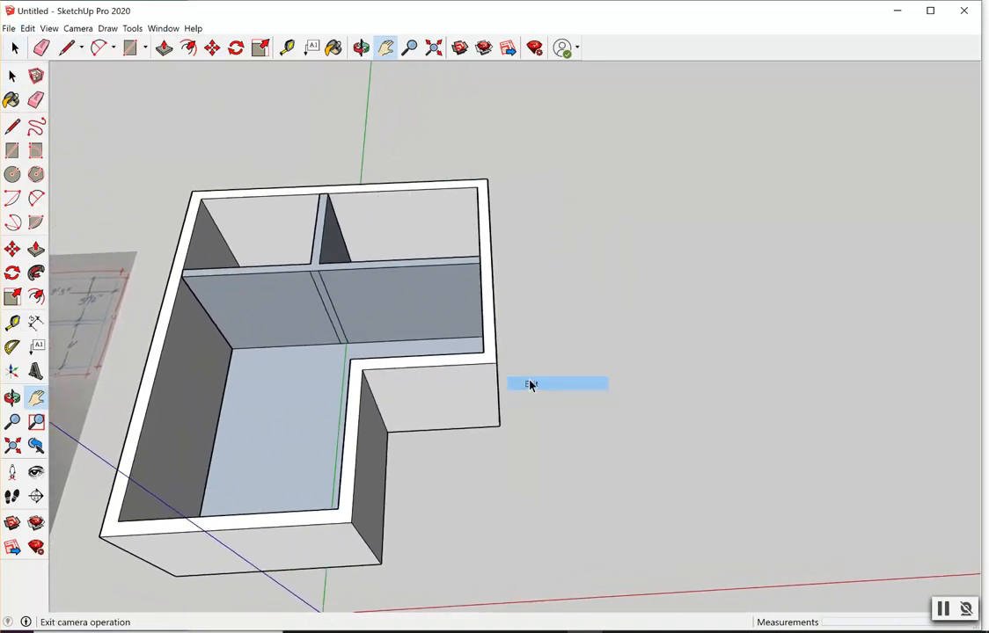
click(530, 384)
click(48, 28)
click(27, 28)
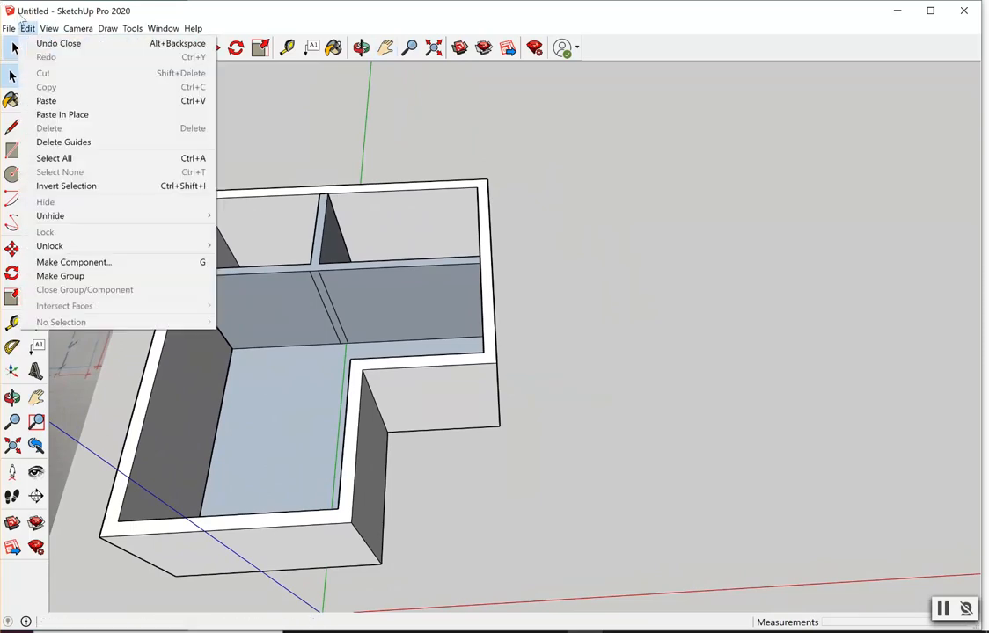
click(43, 99)
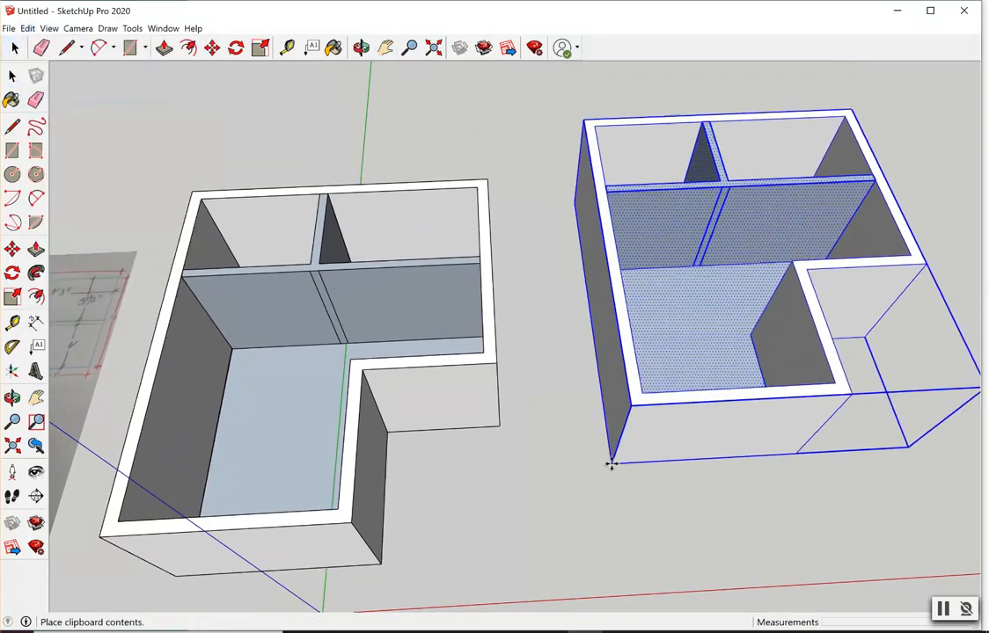
click(625, 540)
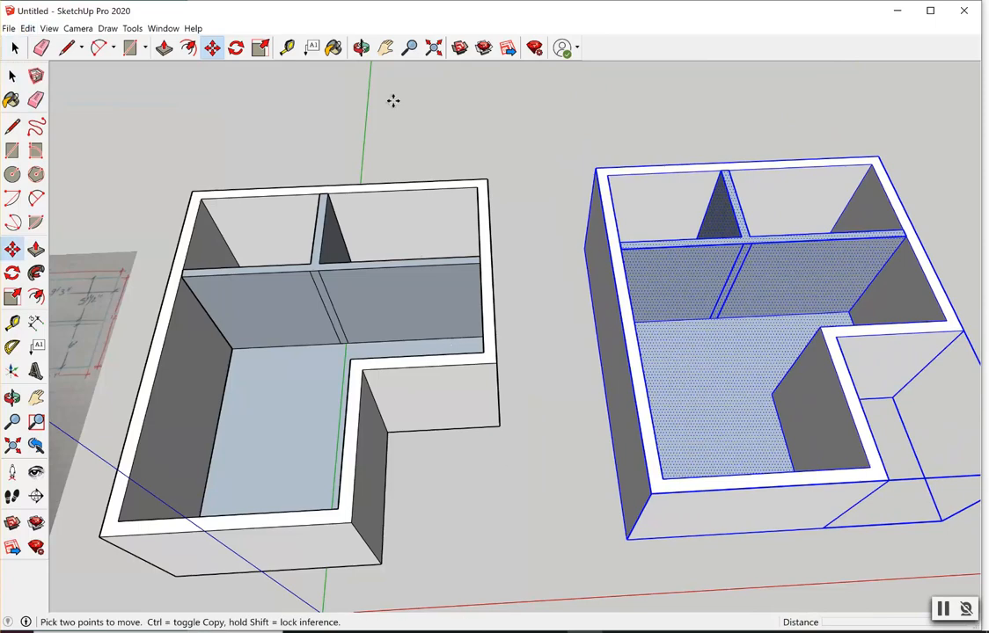
Look over the original and the pasted building side by side and clear the selection of the copy.
click(384, 47)
drag(610, 335, 523, 338)
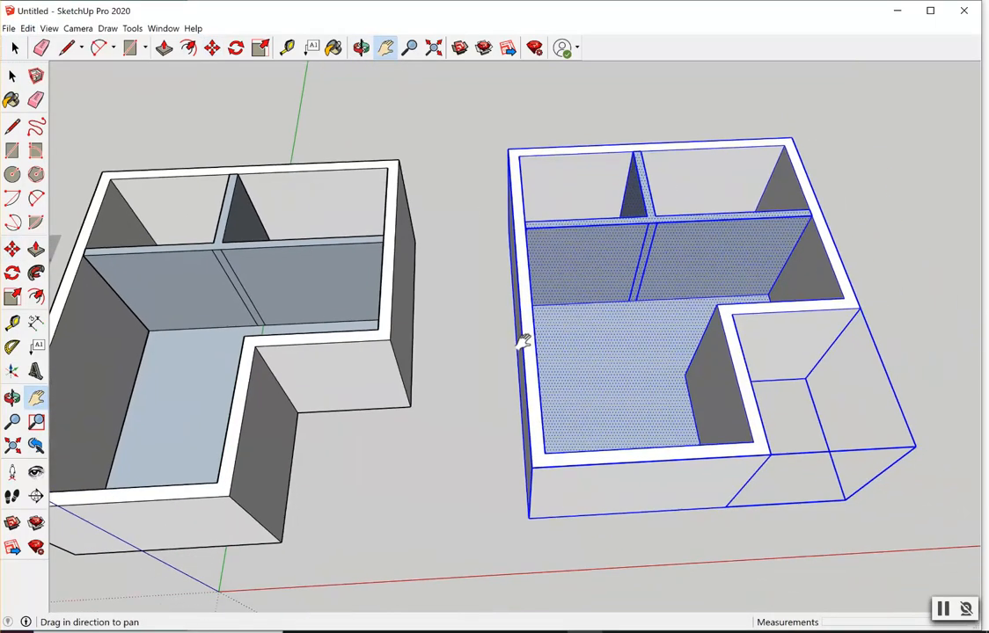
click(361, 47)
drag(591, 339, 337, 235)
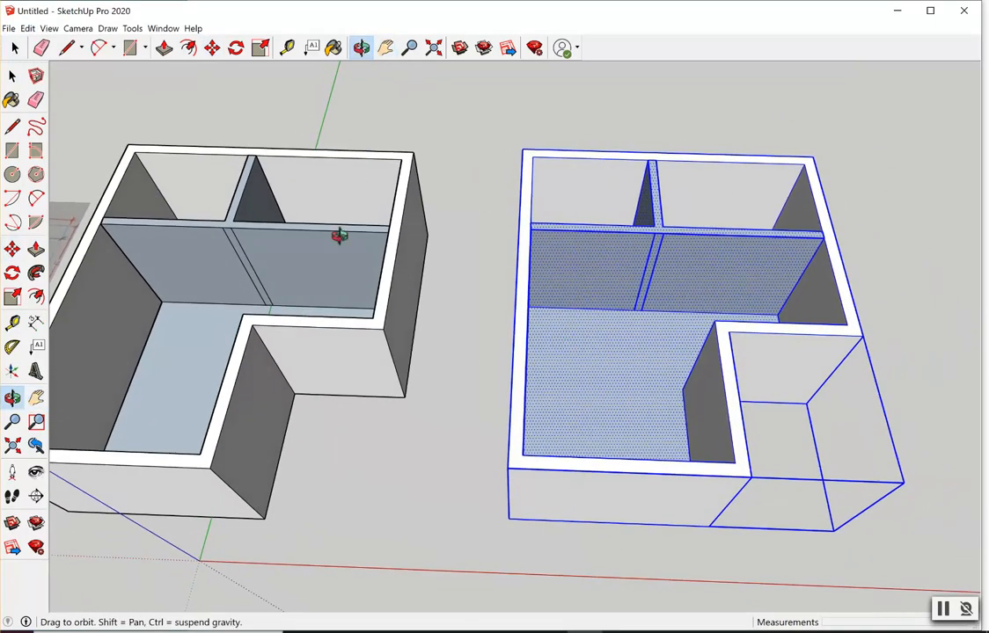
click(15, 47)
click(164, 107)
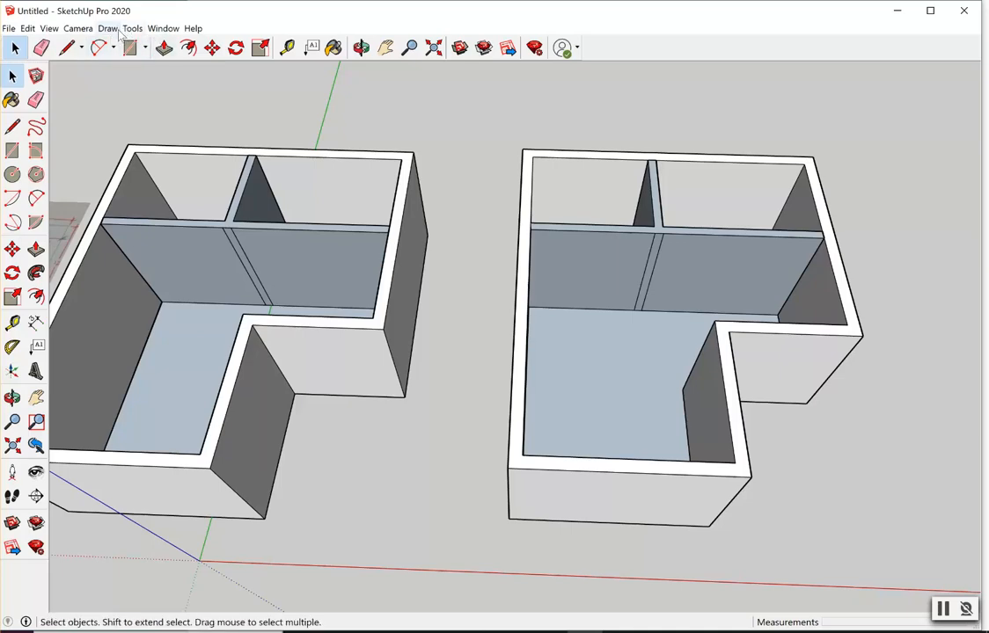
Trace the inner top edge of the copied building's exterior walls with the Line tool, closing the L-shaped outline.
click(360, 48)
drag(757, 414, 773, 492)
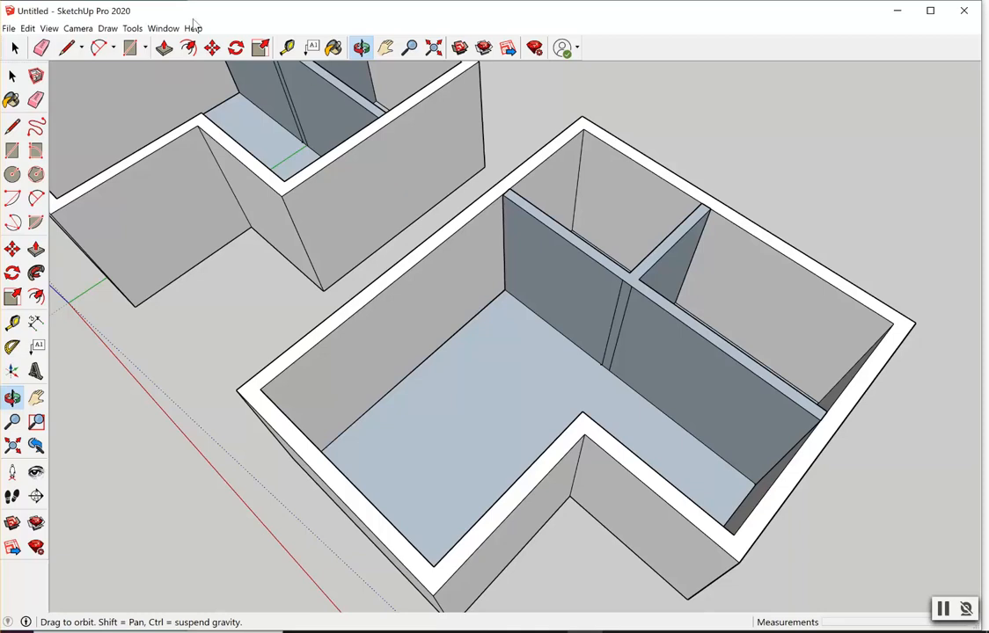
click(67, 49)
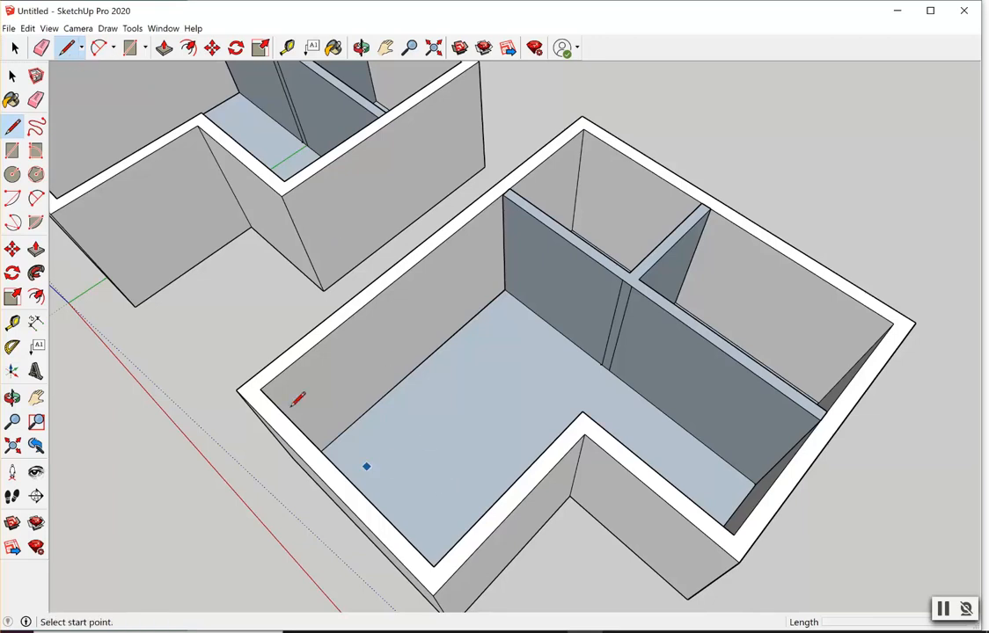
click(262, 388)
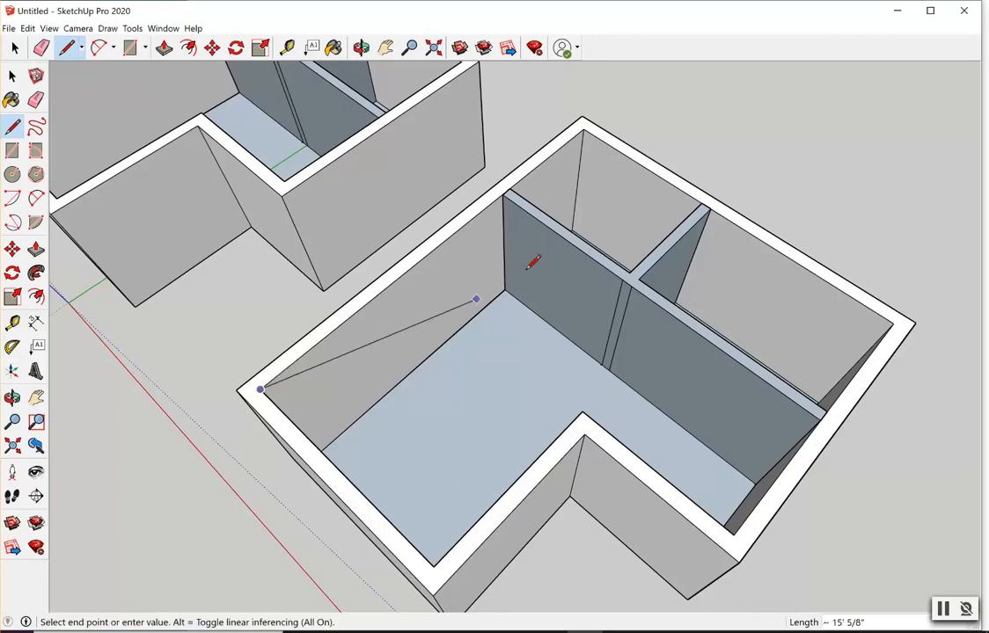
click(584, 127)
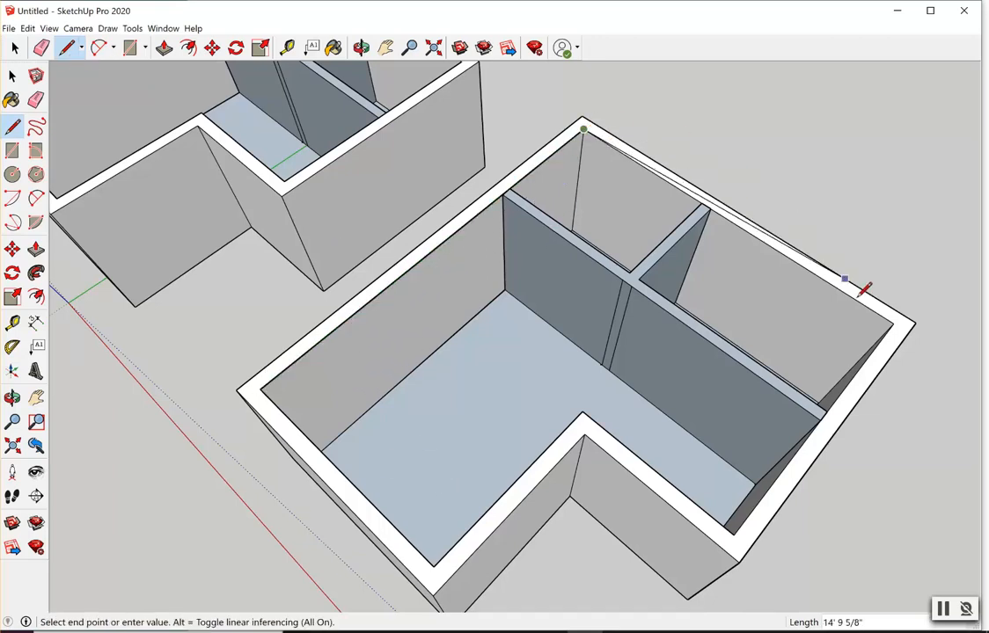
click(895, 325)
click(735, 533)
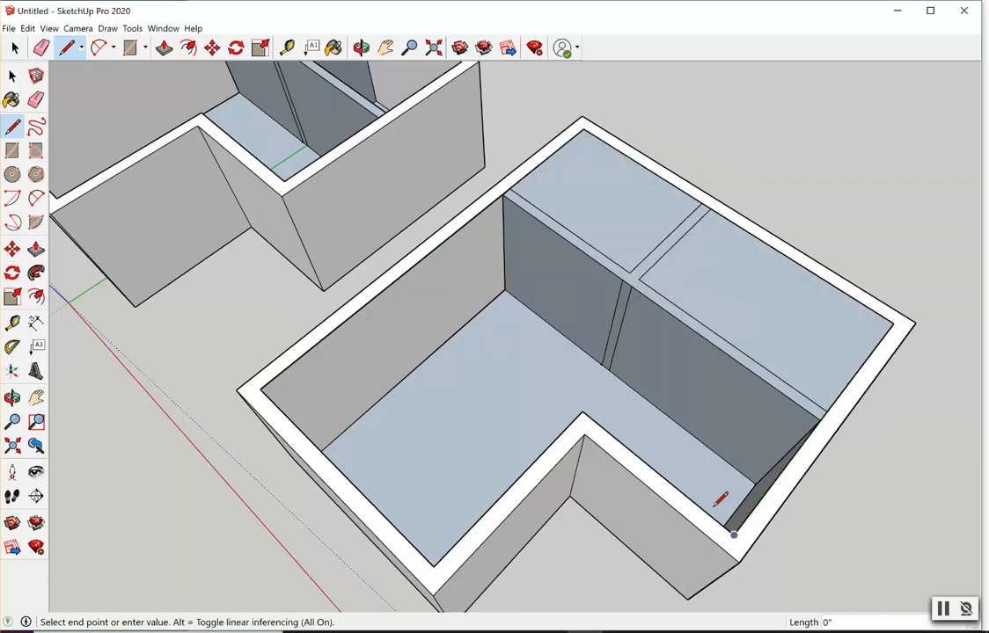
click(582, 411)
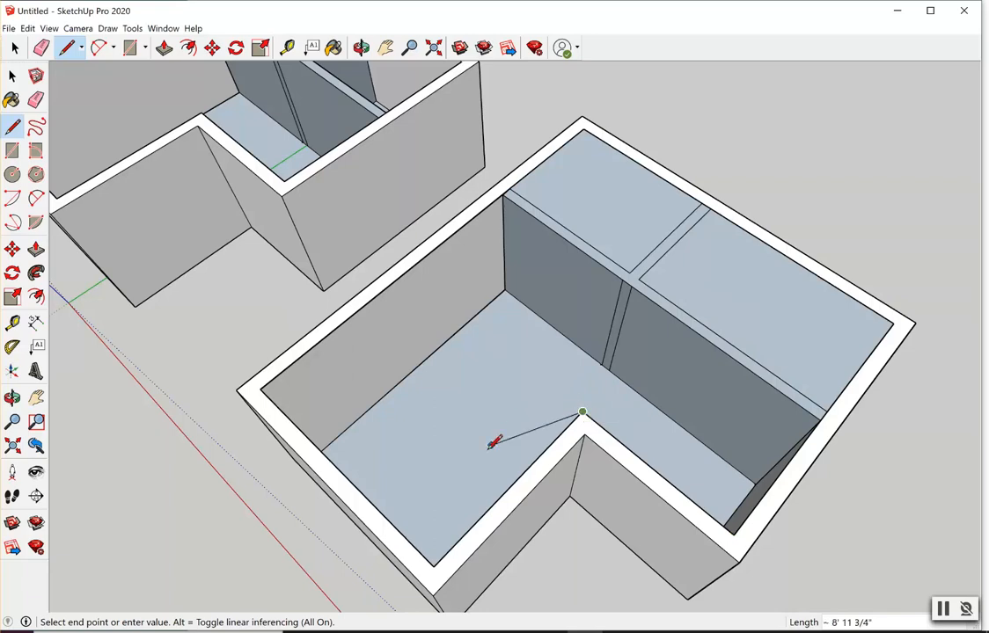
click(433, 565)
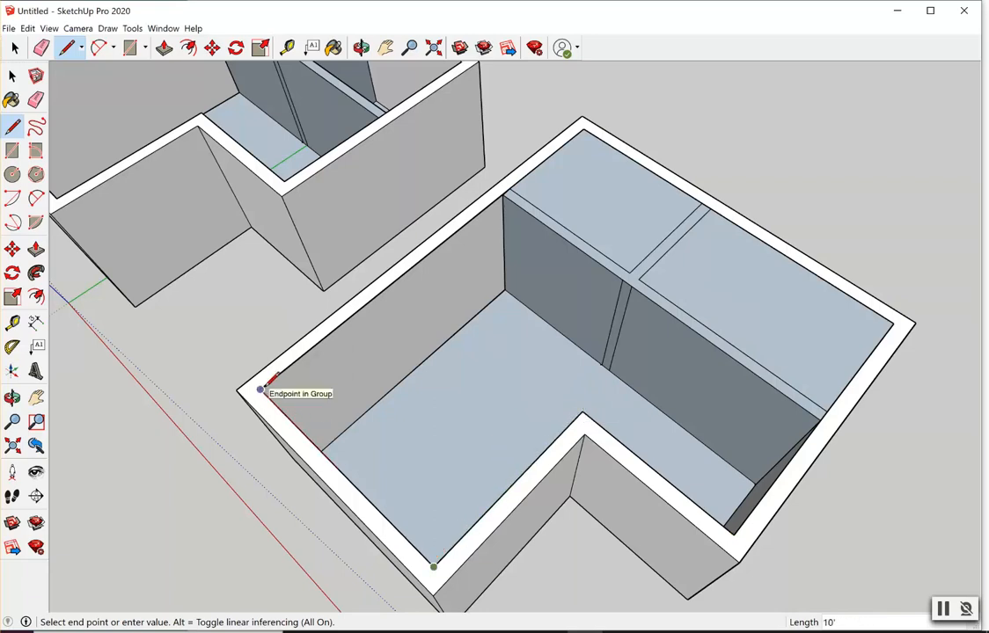
click(261, 389)
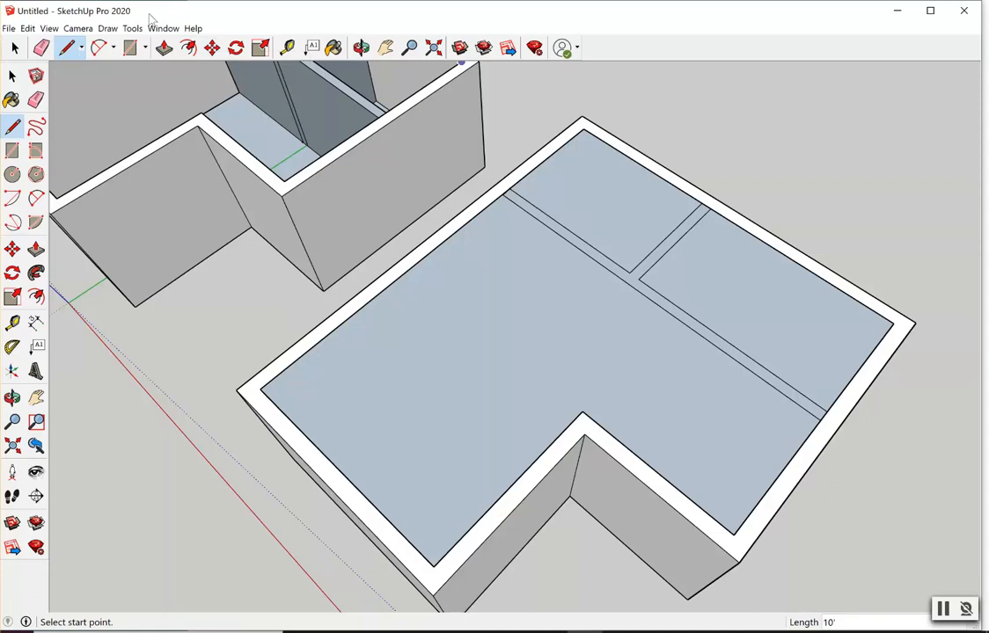
key(space)
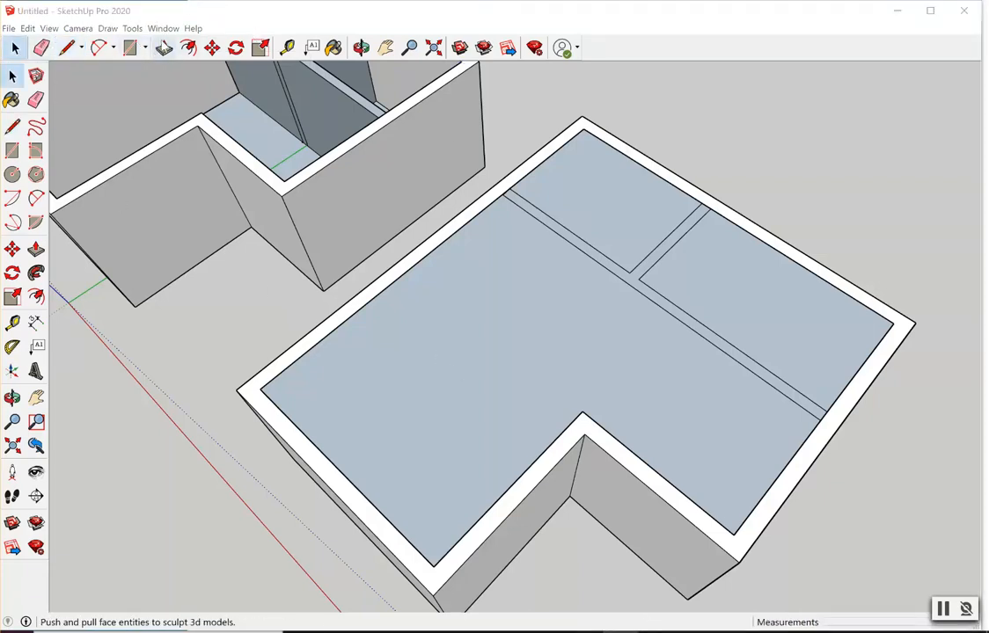
Raise the top face over the smaller back room of the copy 3" with Push/Pull.
click(164, 48)
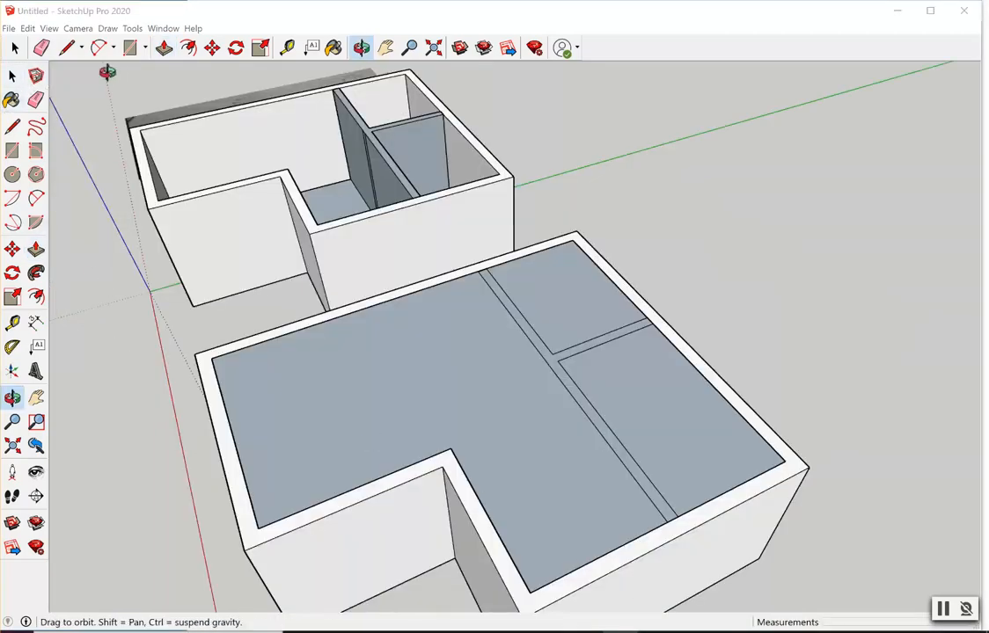
click(164, 47)
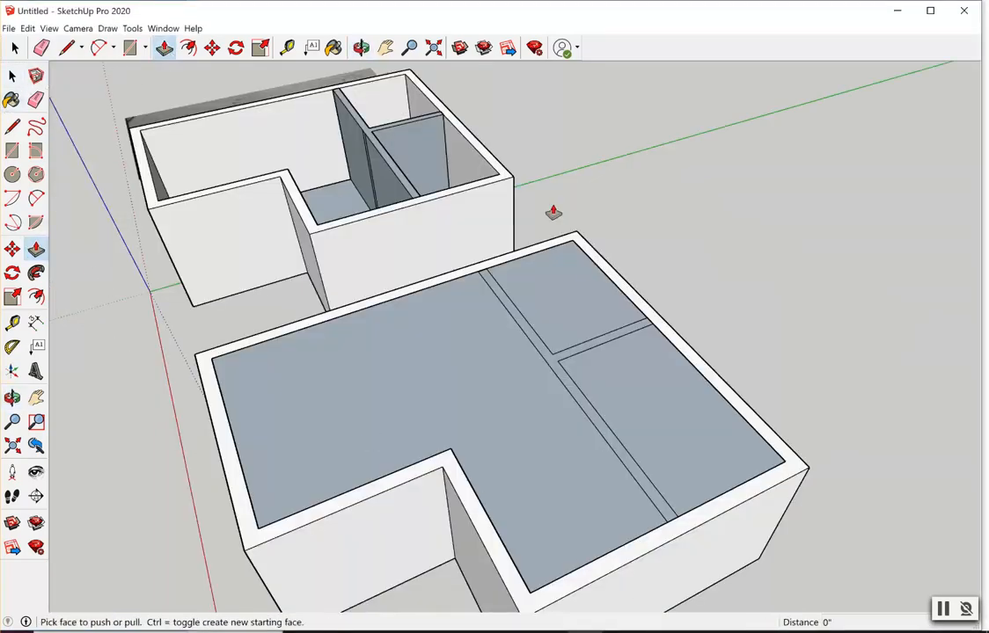
click(591, 297)
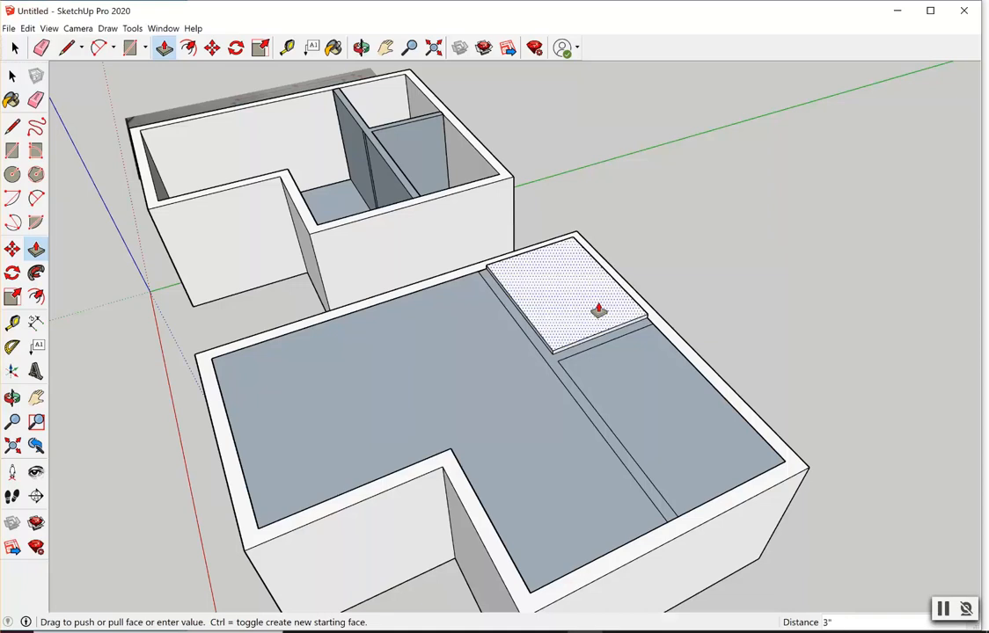
text(3)
key(Return)
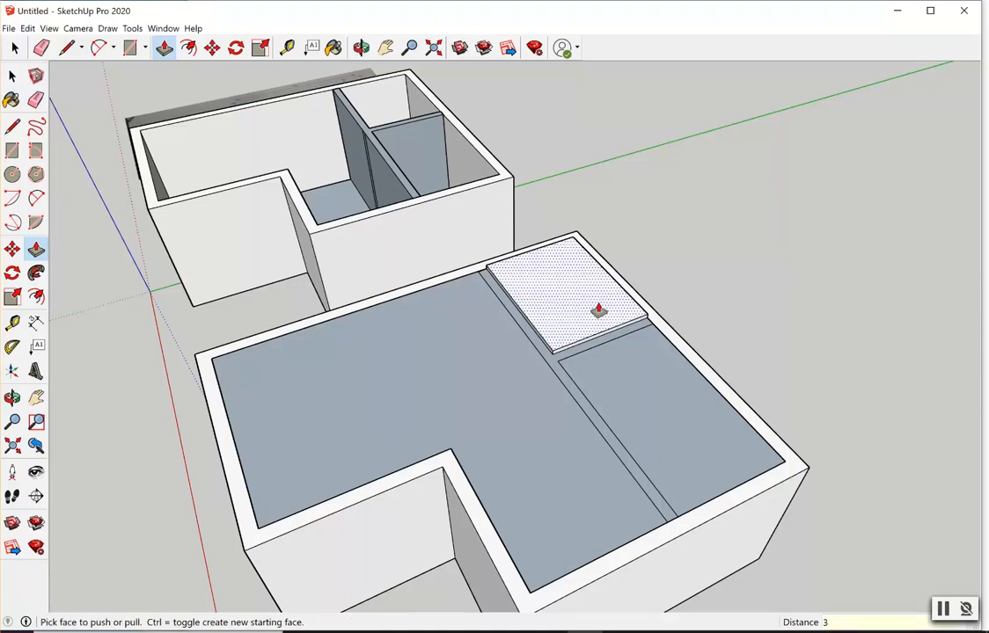
key(Return)
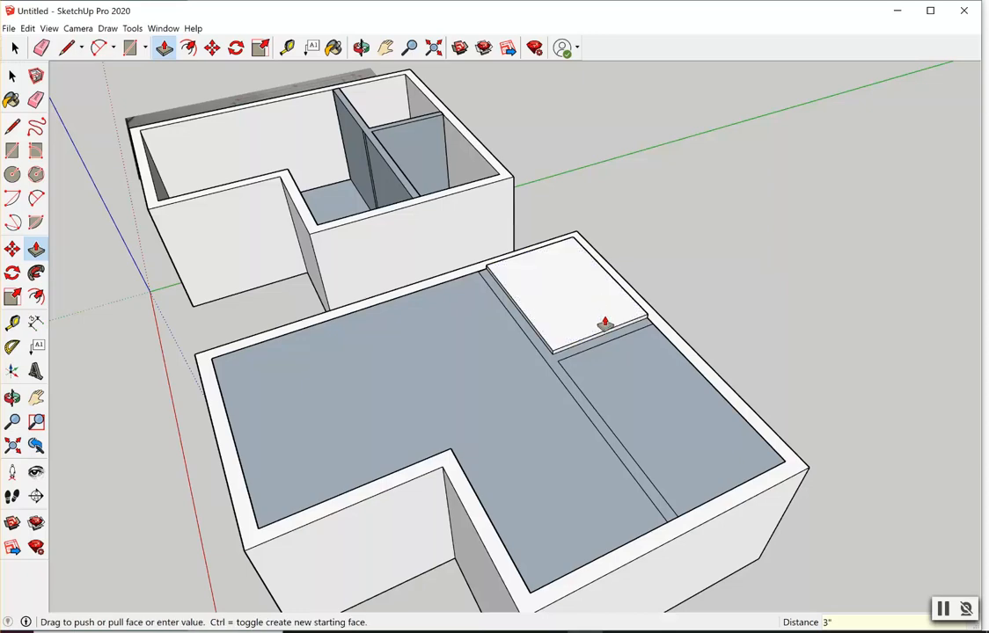
Raise the large L-shaped room face and the remaining back room face of the copy to the first raised slab's height.
click(542, 375)
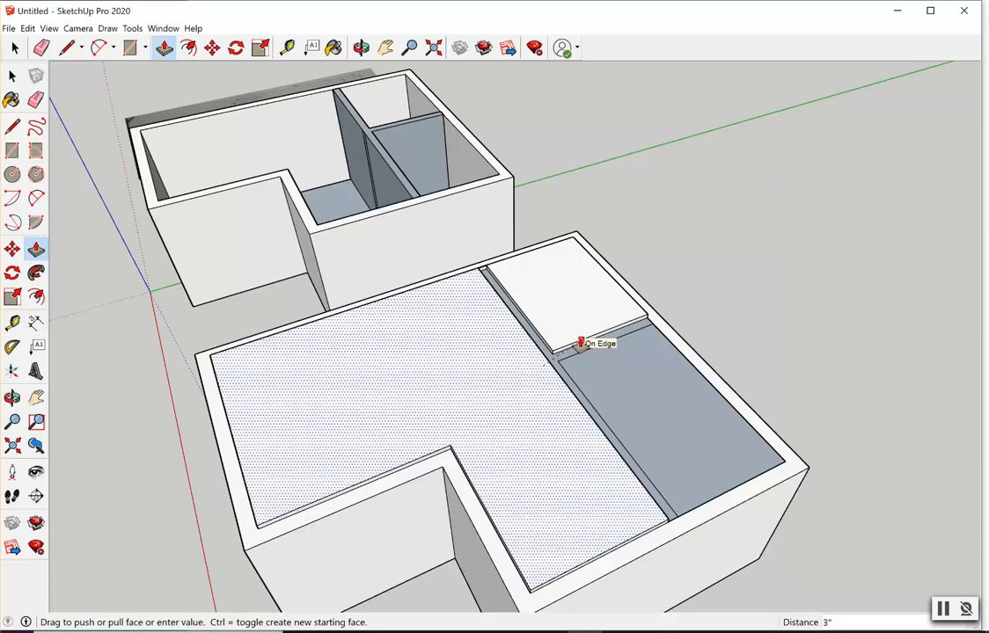
click(581, 343)
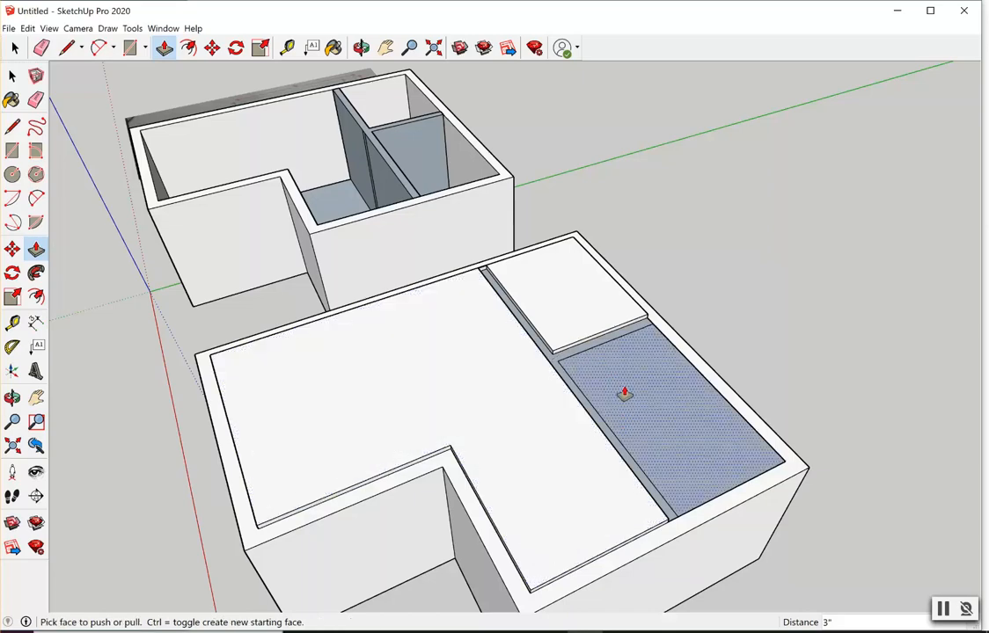
click(640, 373)
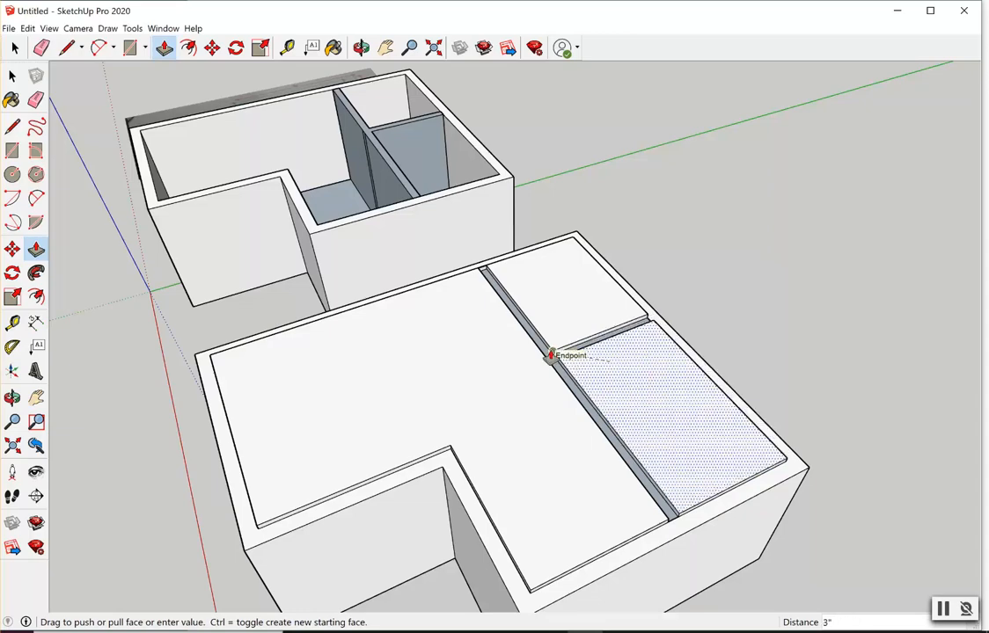
click(551, 355)
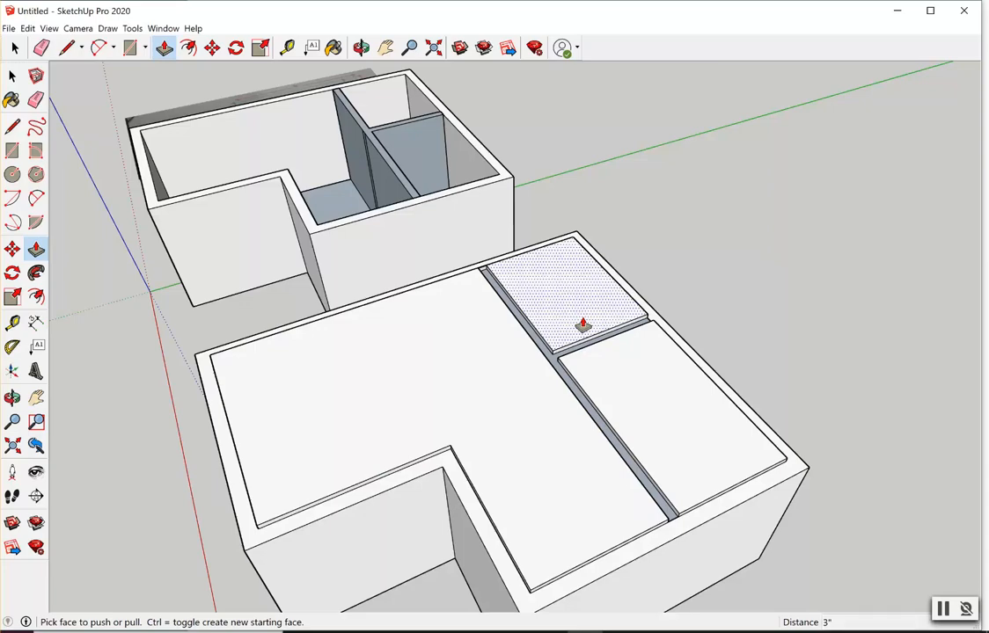
Extrude the interior wall face between the raised slabs upward 8' with Push/Pull.
scroll(579, 329, up, 1)
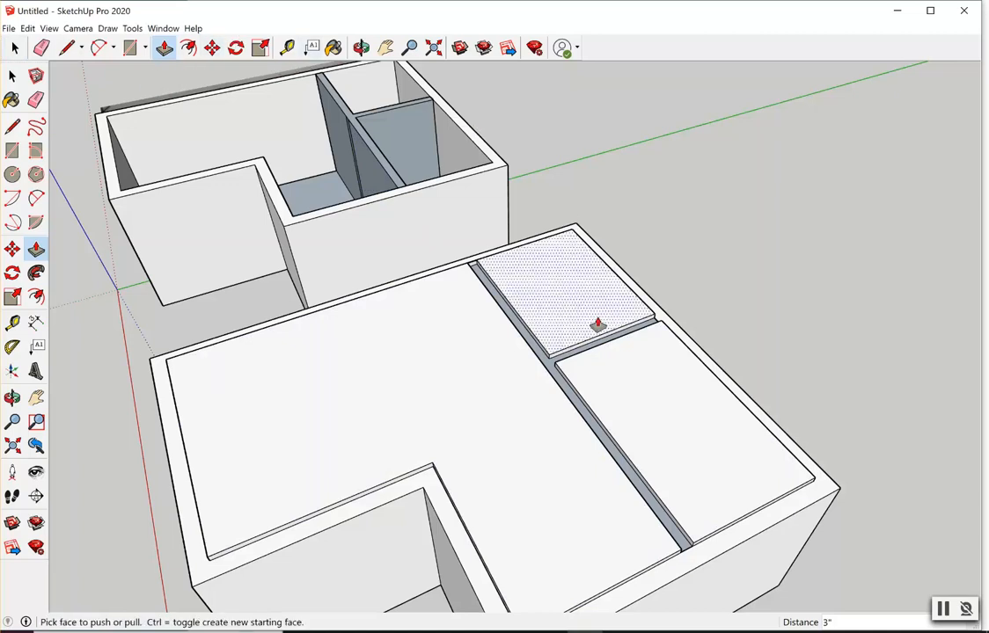
click(554, 383)
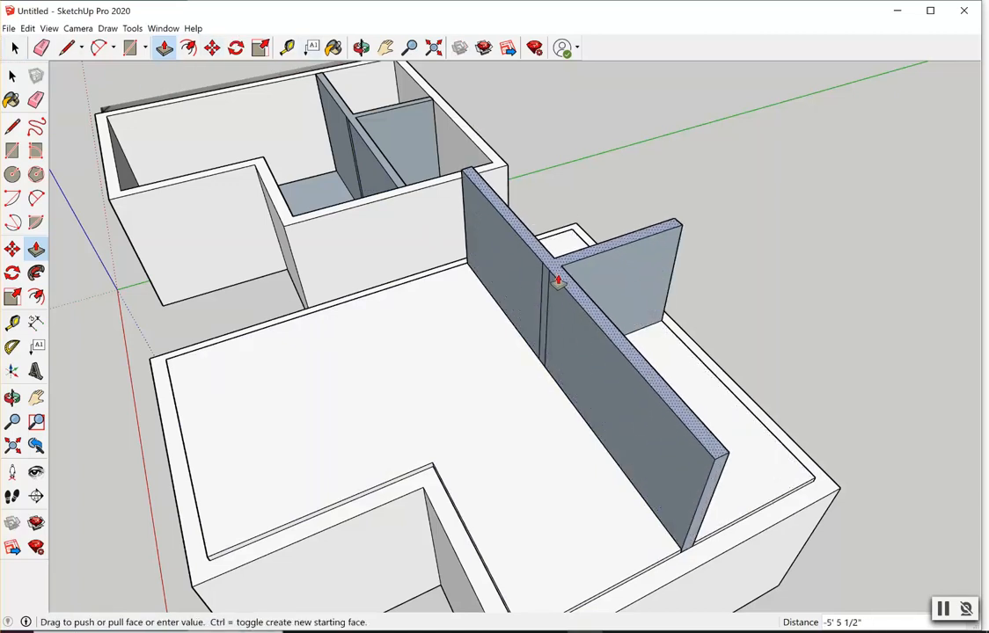
text(8)
key(Return)
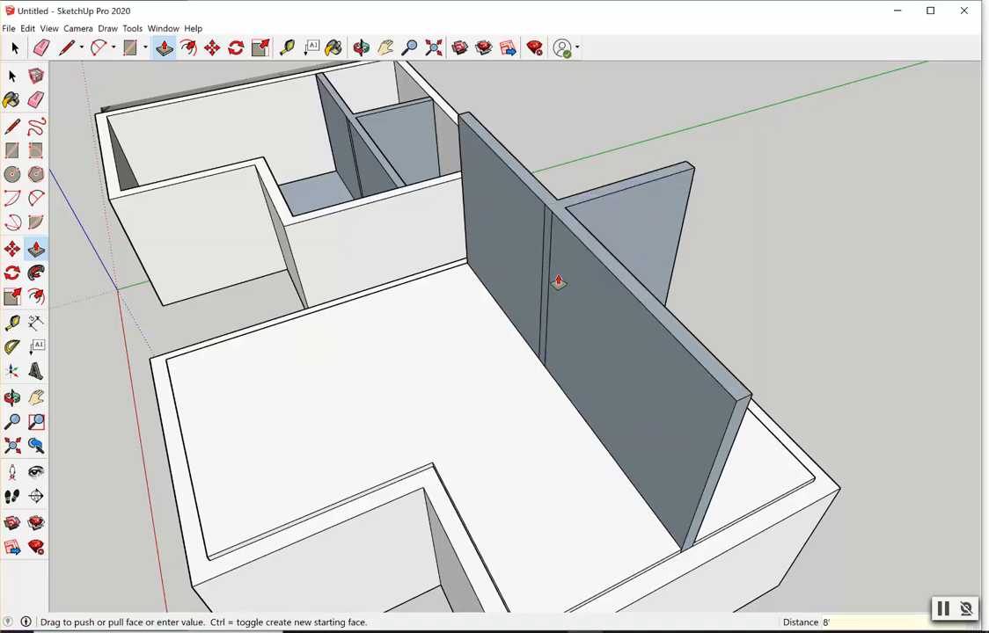
Look over both buildings from different angles and switch to the standard Top view.
click(361, 49)
drag(512, 479, 529, 347)
drag(552, 307, 545, 503)
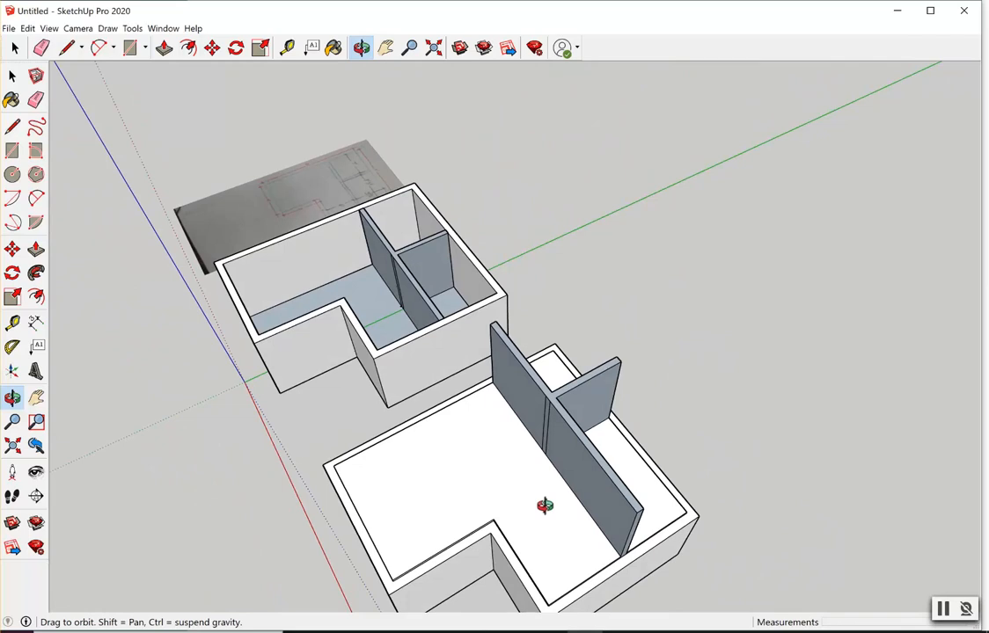
click(14, 48)
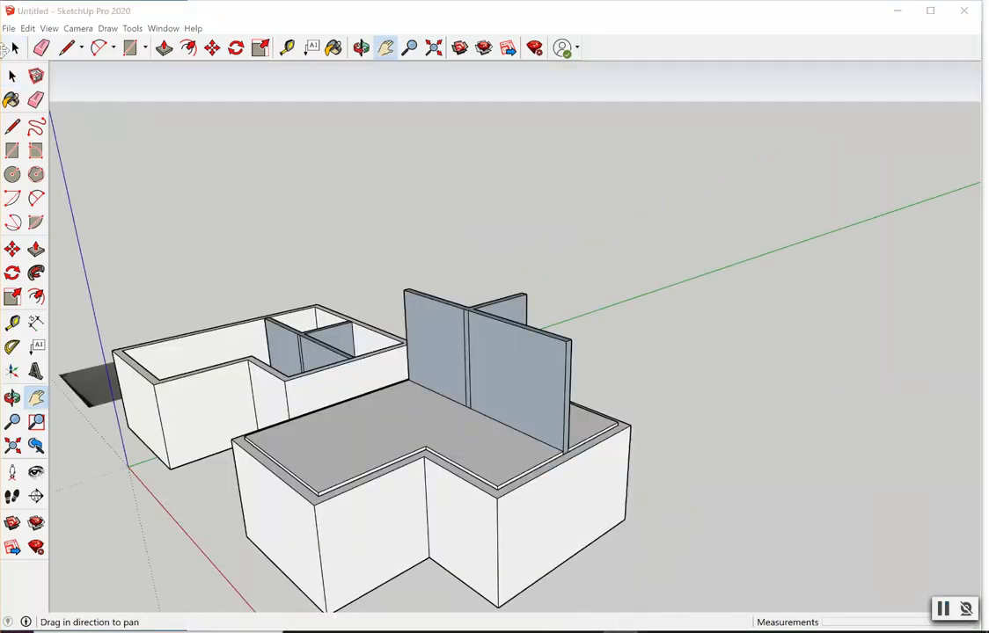
click(14, 49)
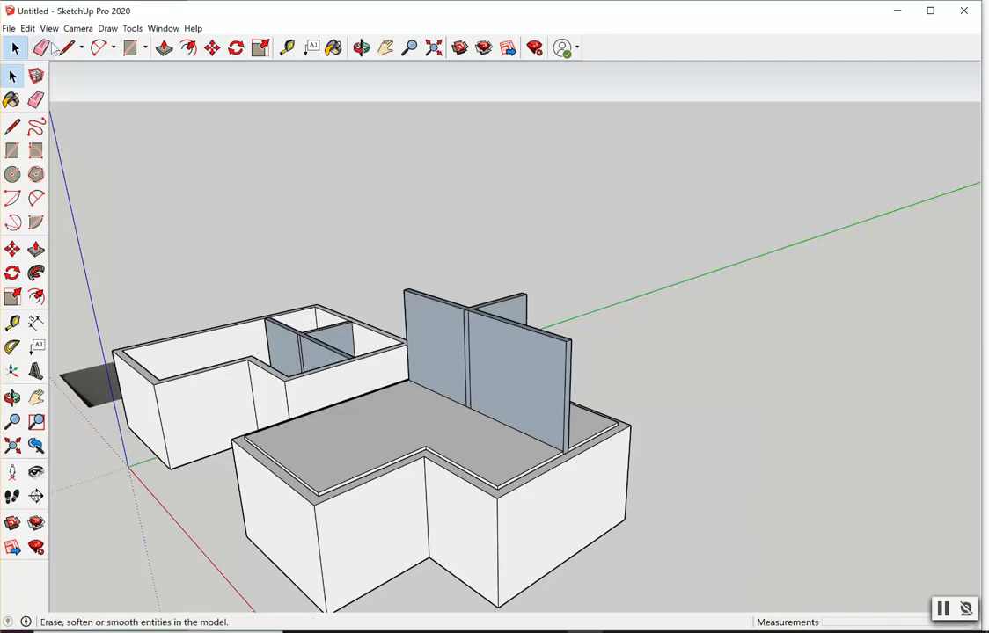
click(76, 28)
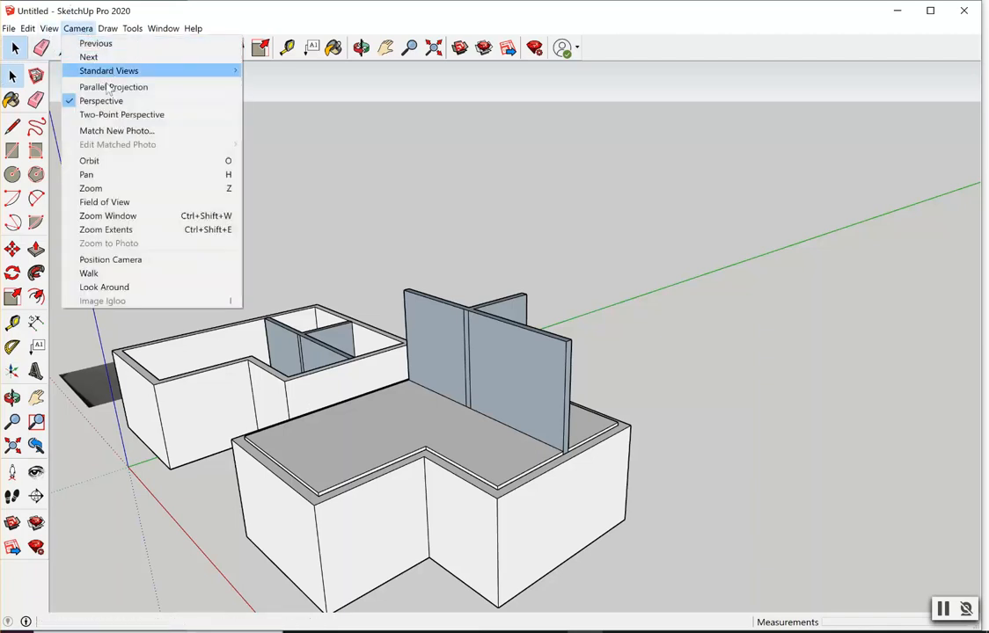
mouse_move(103, 74)
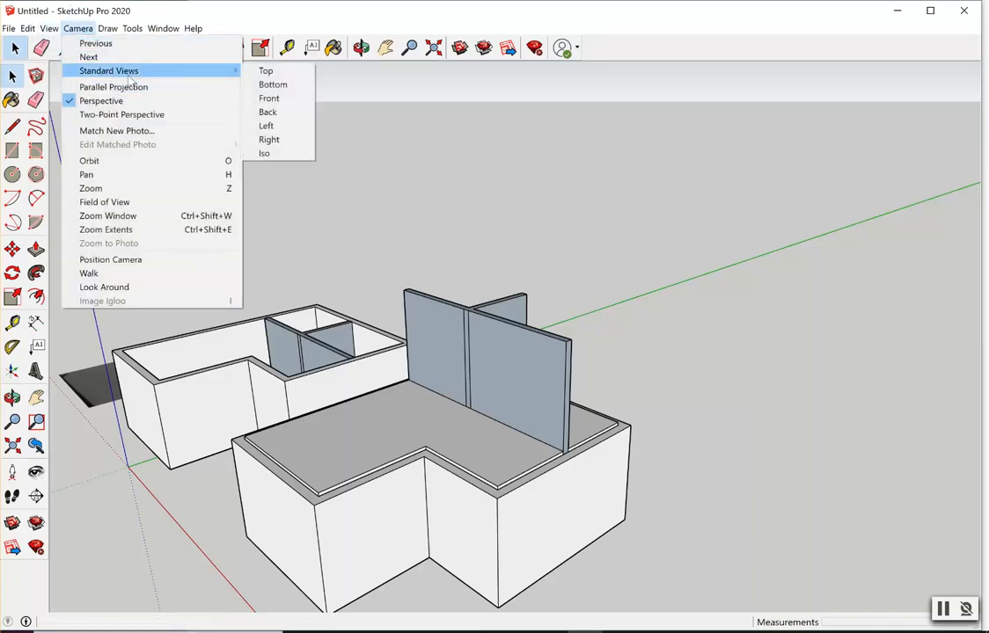
click(280, 72)
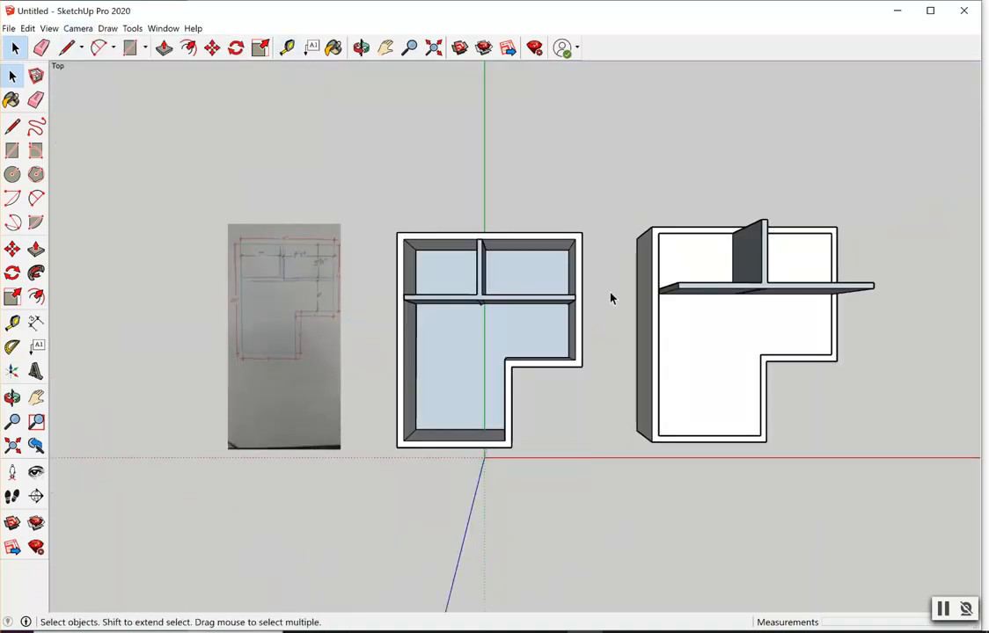
Check the room floor faces inside the original building by selecting them one at a time.
click(519, 280)
click(481, 353)
click(480, 296)
click(523, 278)
click(434, 398)
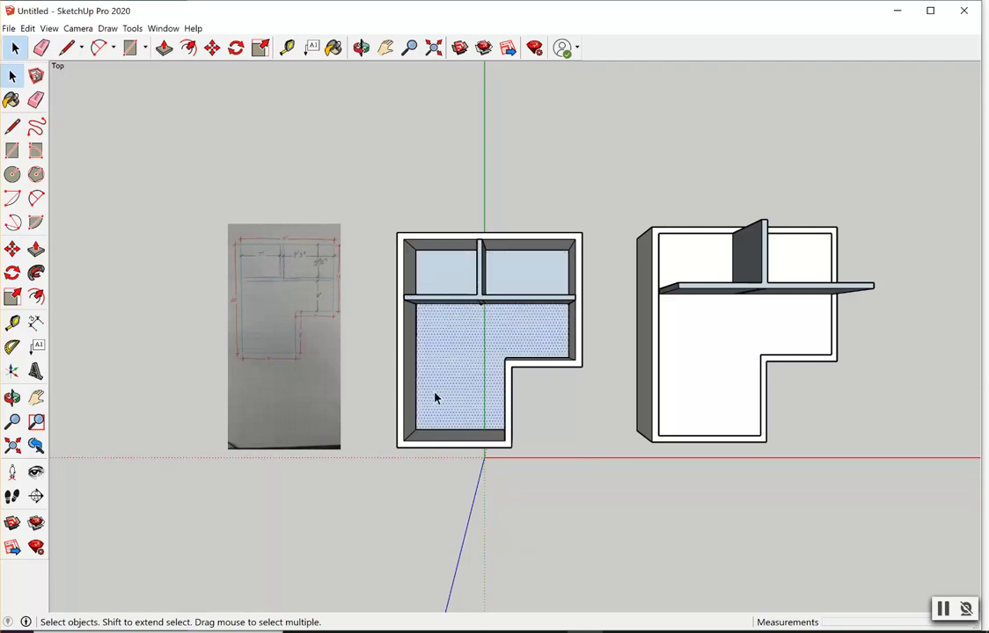
click(453, 280)
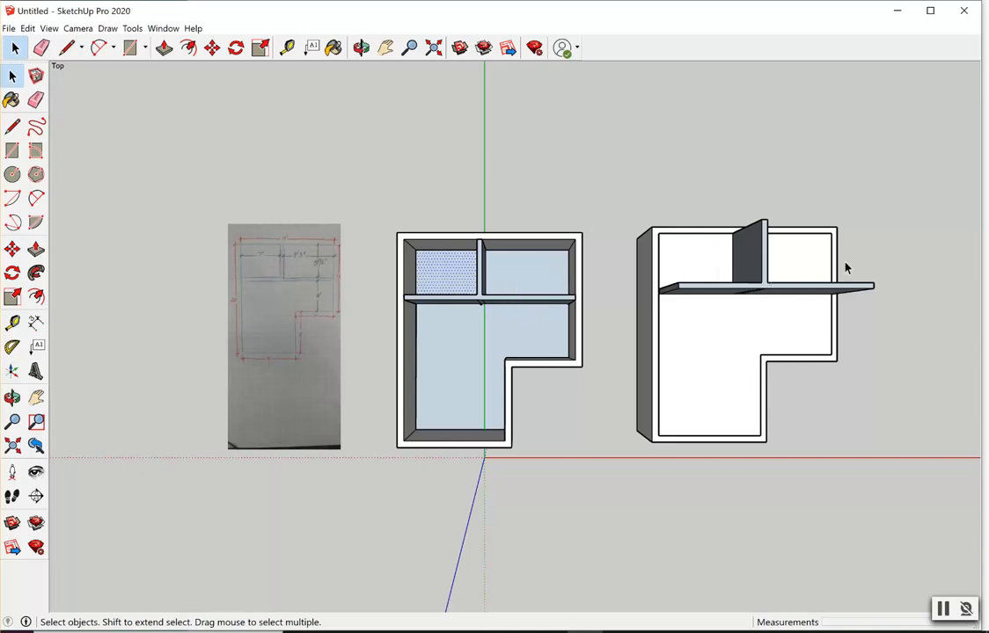
Select the three raised room faces and the interior wall top on the copied building and make them a group.
click(793, 268)
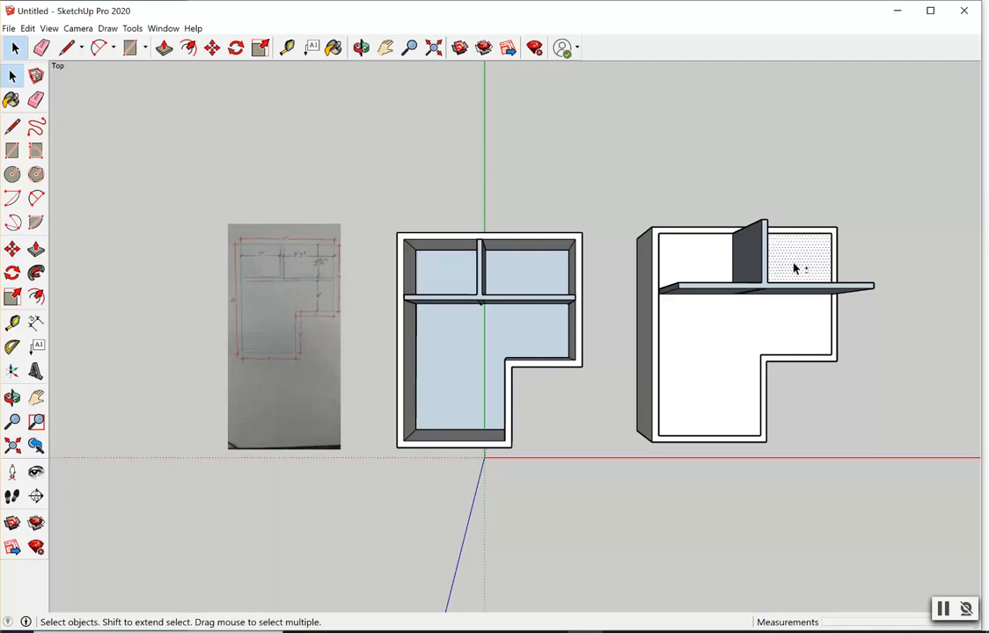
shift+click(699, 258)
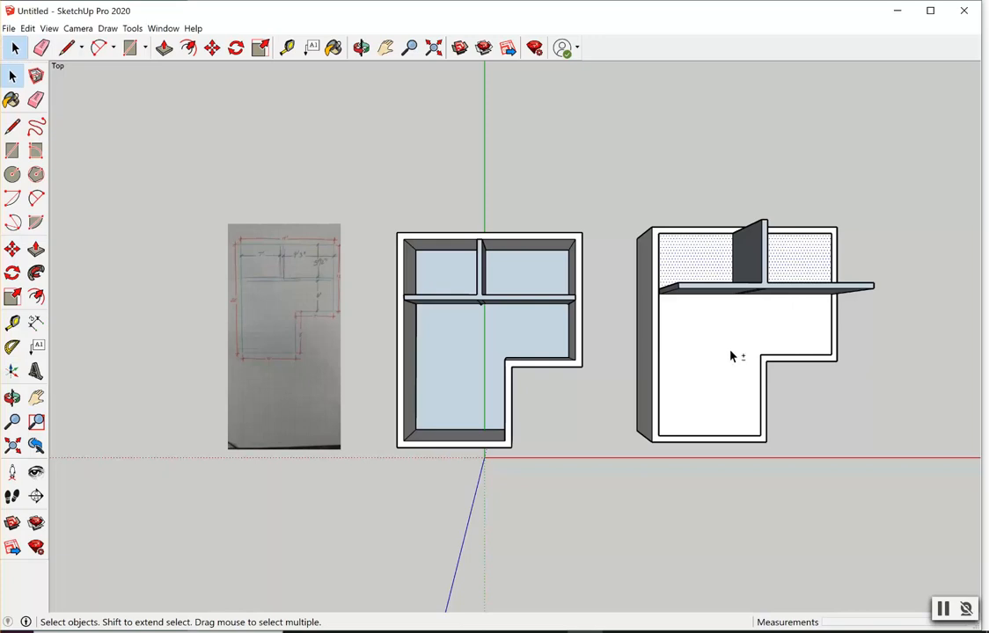
shift+click(702, 315)
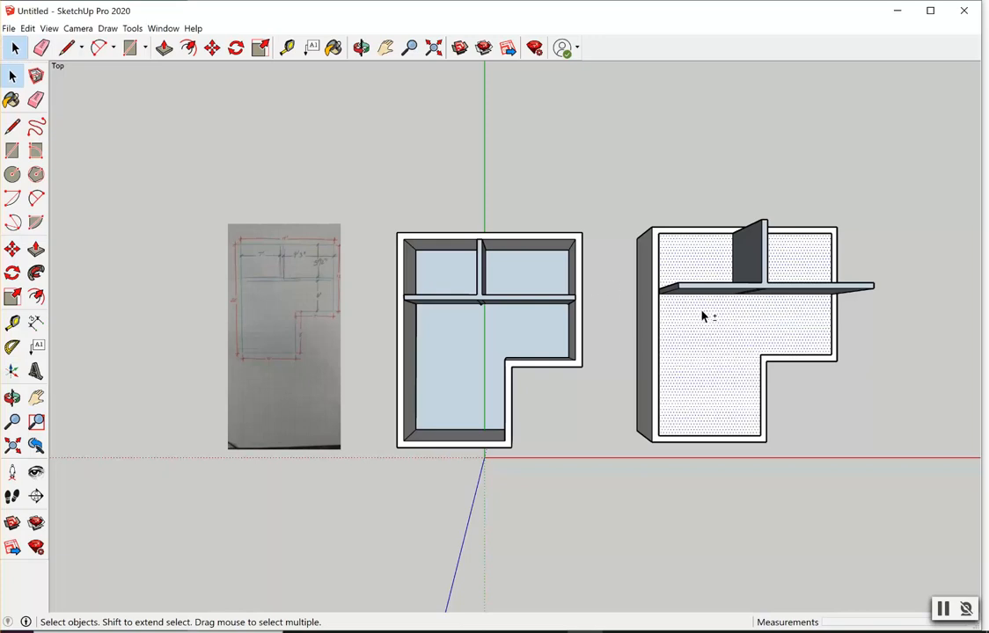
shift+click(765, 292)
right_click(756, 326)
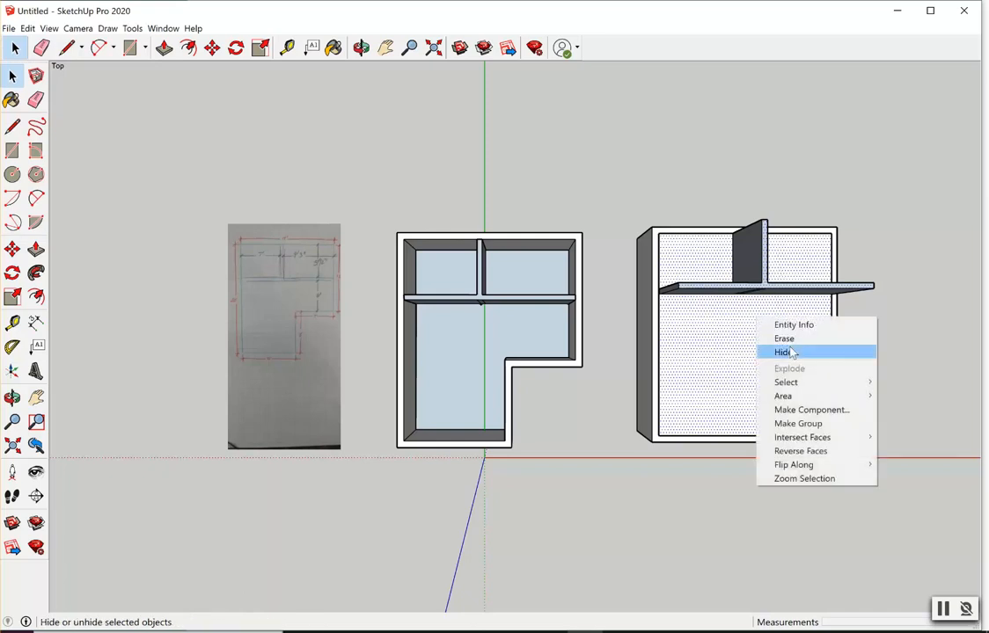
click(796, 425)
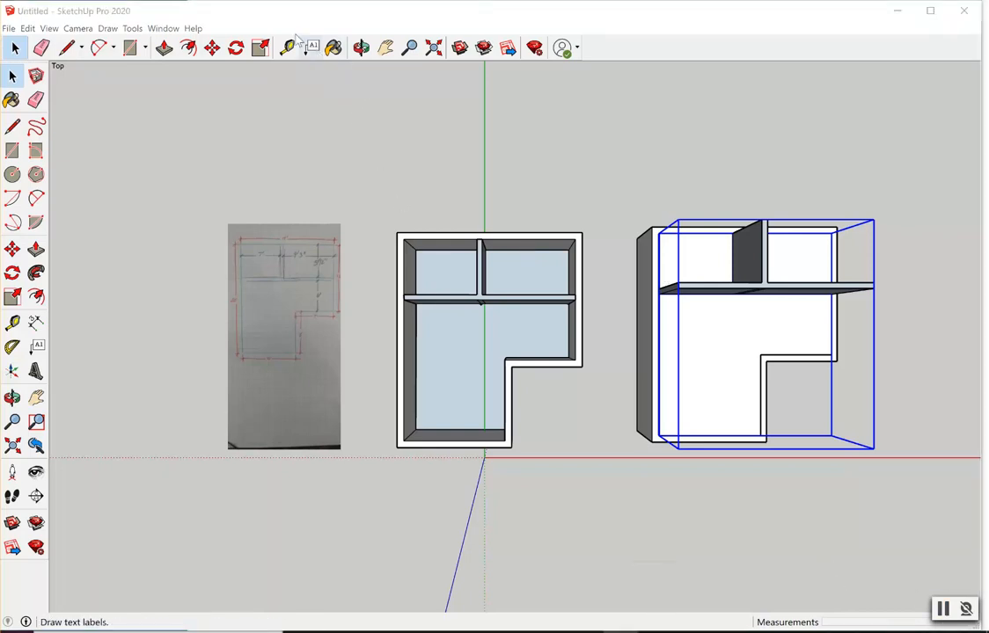
Switch to the standard Iso view and deselect the new group on the copied building.
click(77, 28)
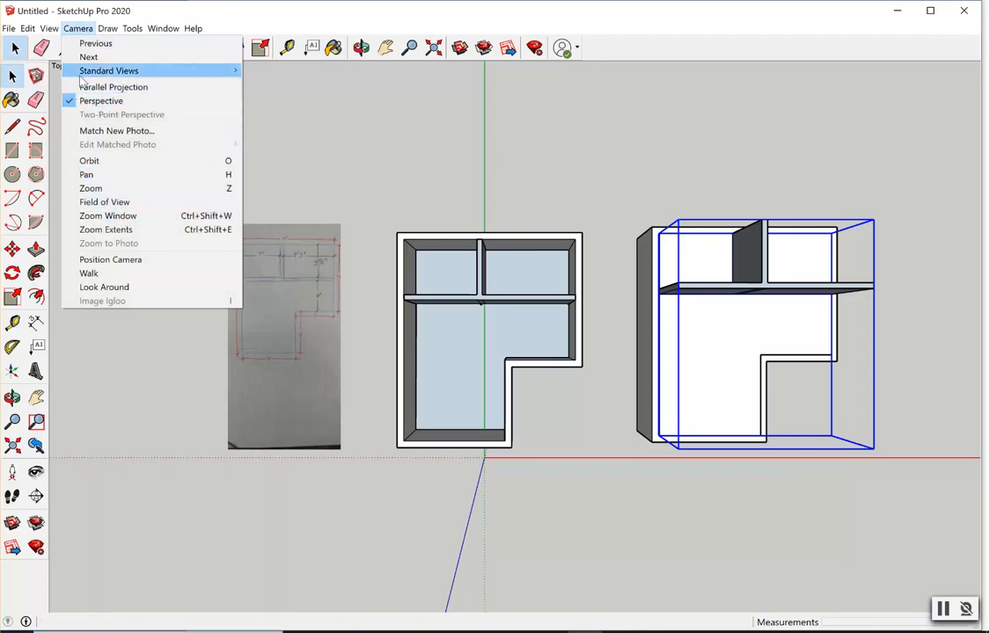
mouse_move(224, 70)
click(267, 153)
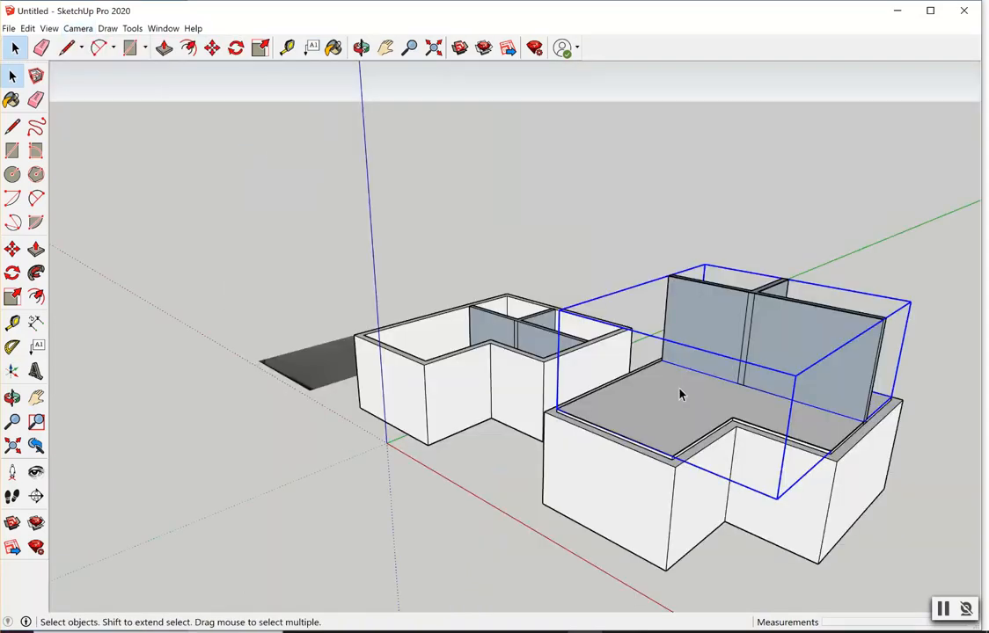
click(490, 177)
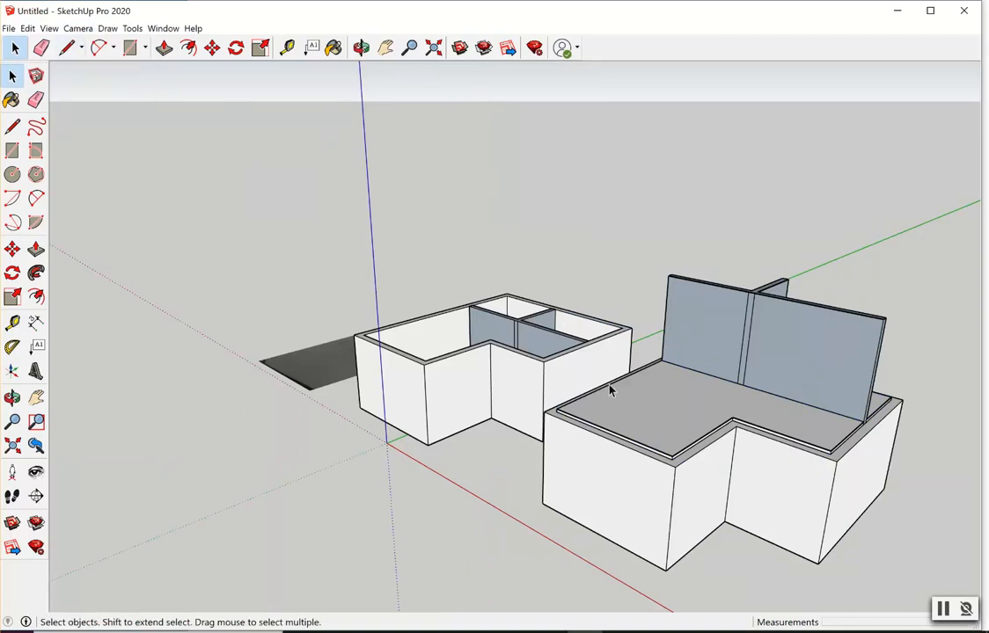
click(681, 467)
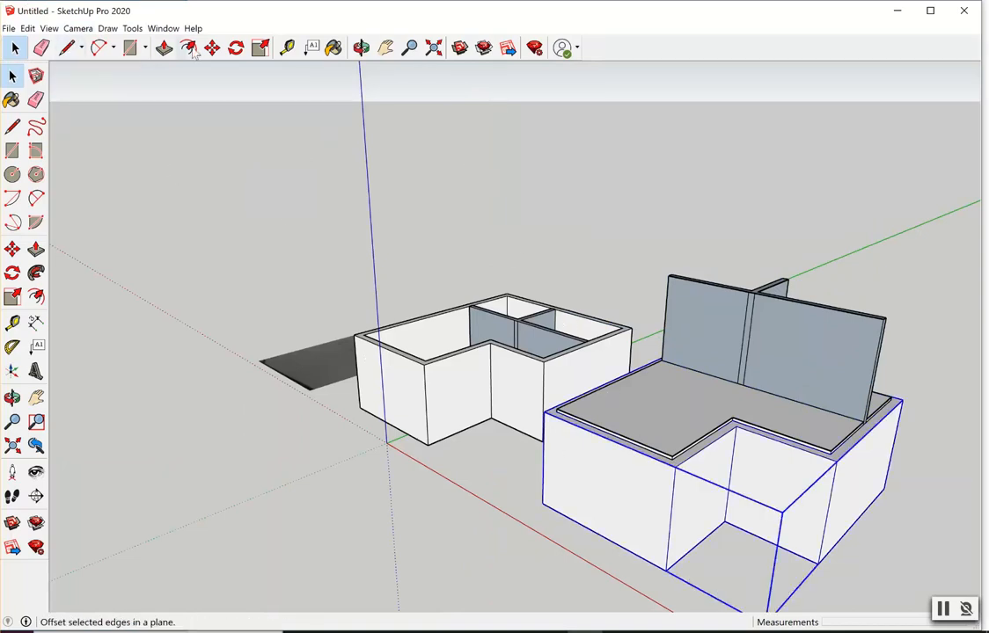
click(164, 47)
right_click(697, 444)
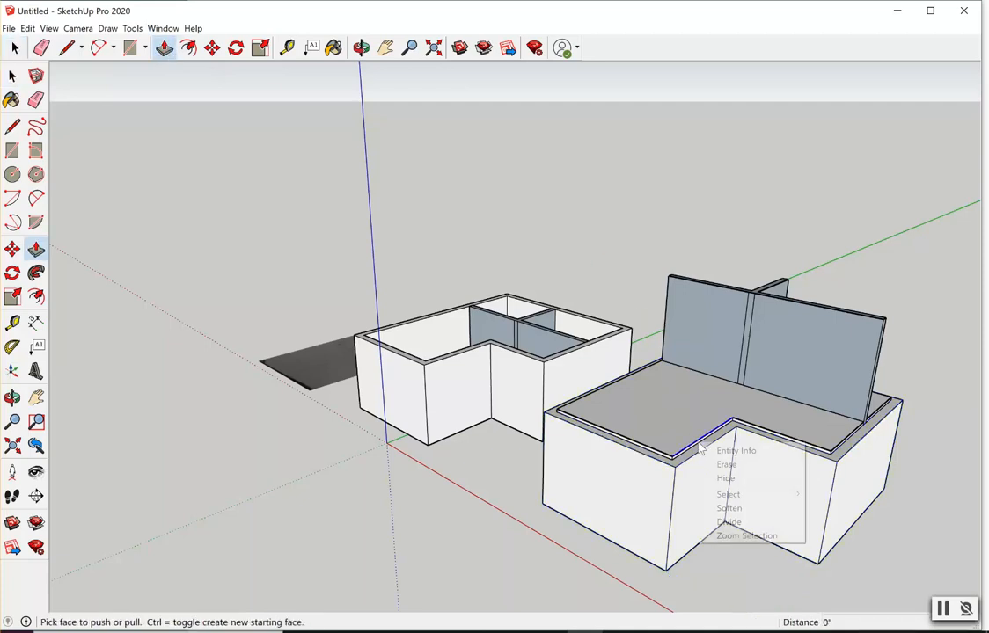
click(675, 464)
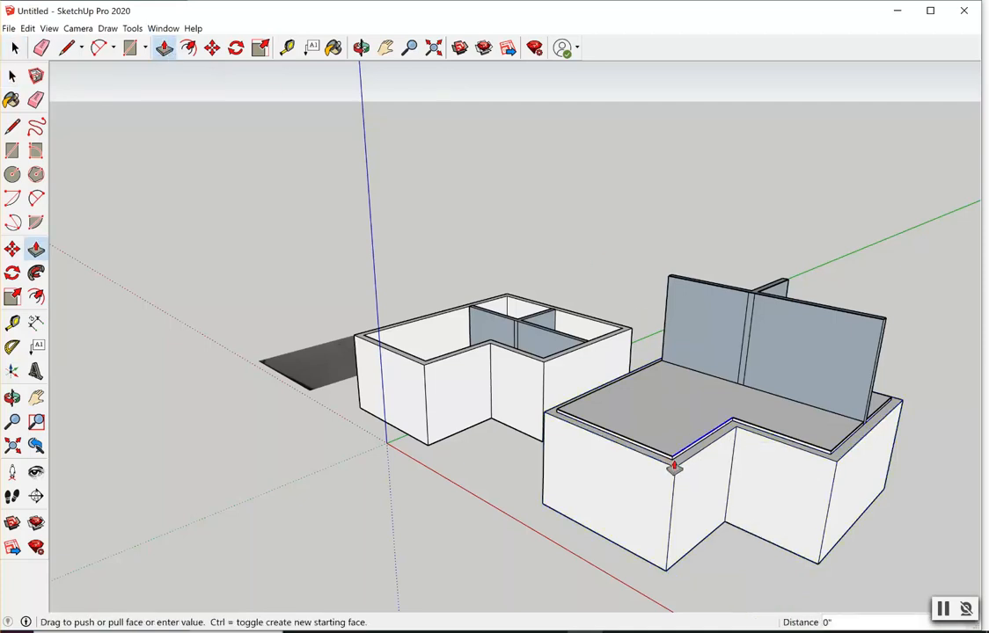
click(676, 465)
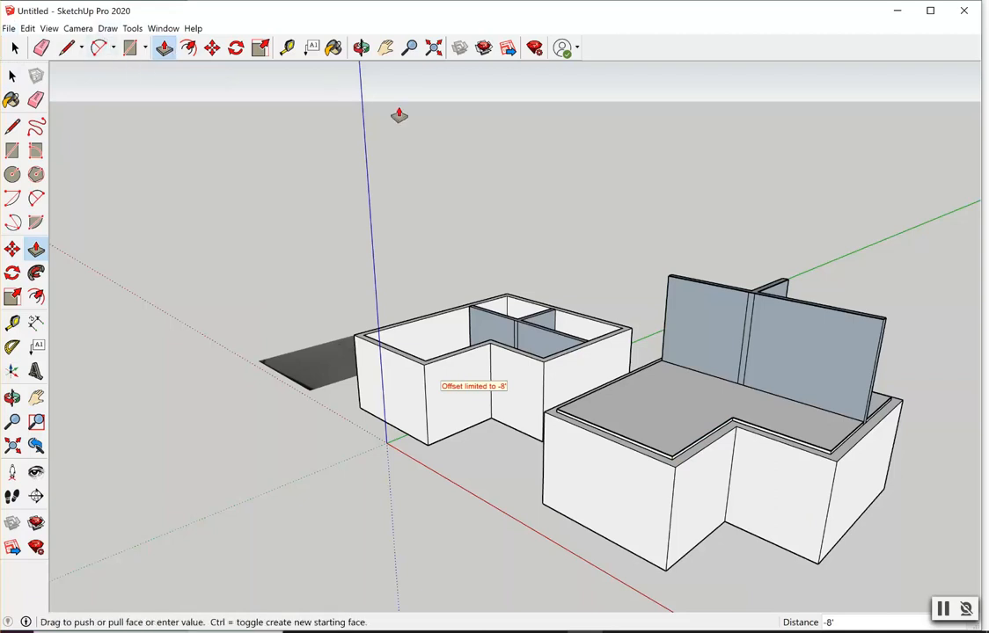
key(space)
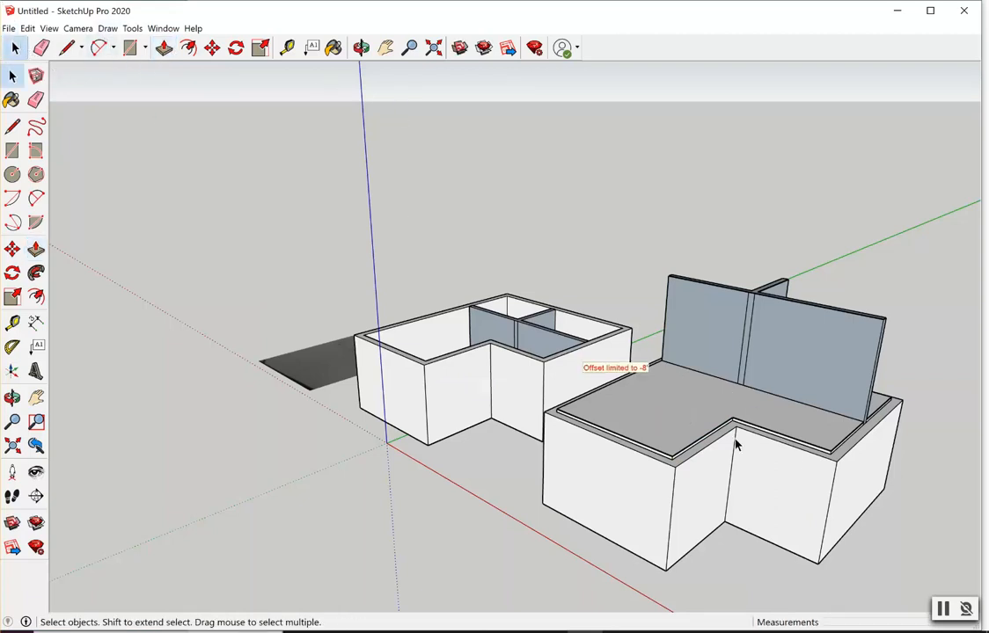
Open the copied building's exterior wall group, extrude its top wall face upward 8' with Push/Pull, and exit the group.
click(725, 439)
right_click(726, 438)
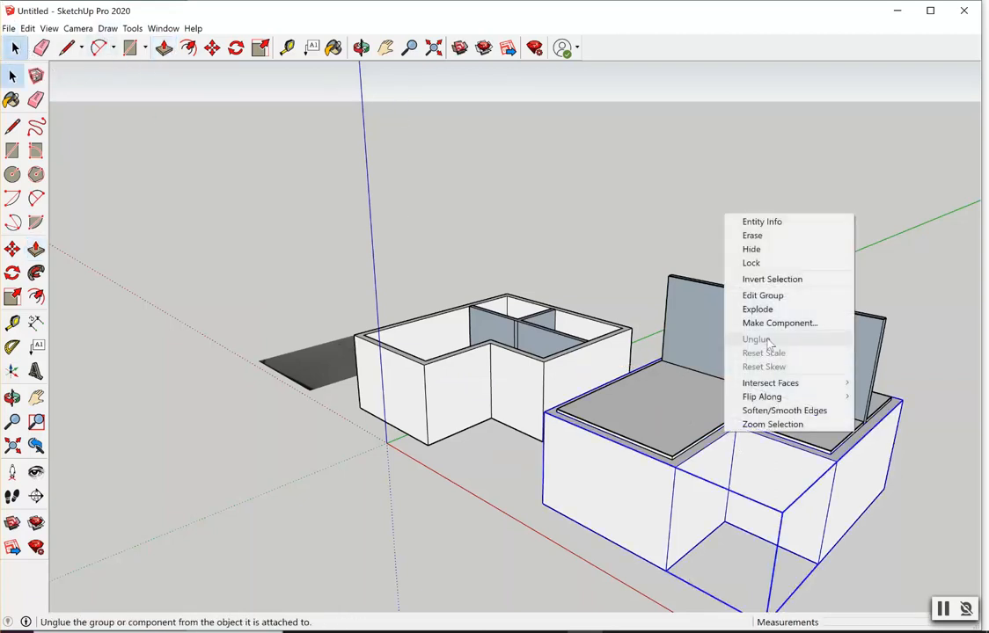
click(758, 296)
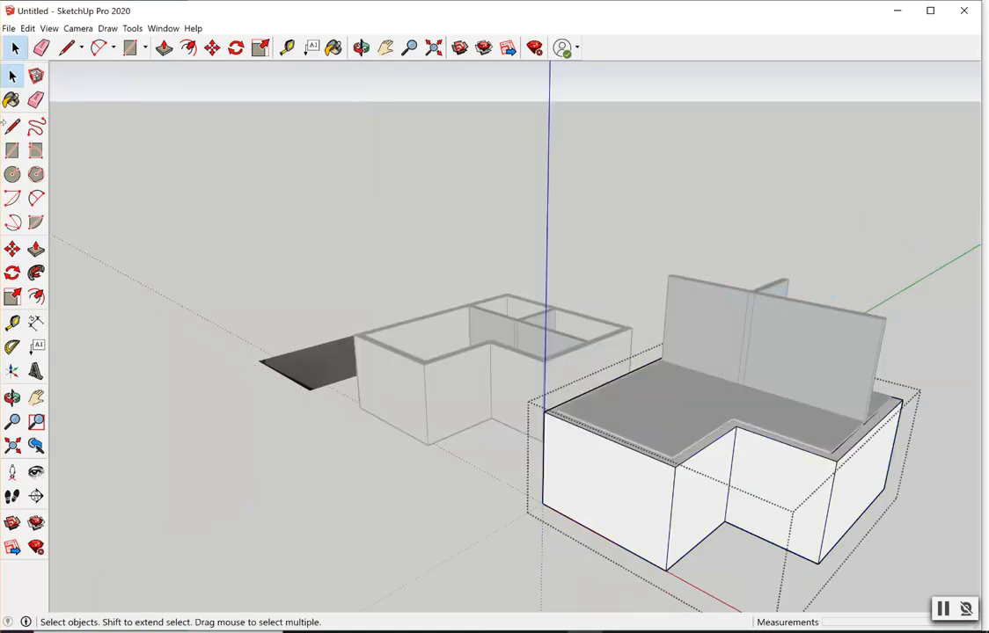
click(164, 47)
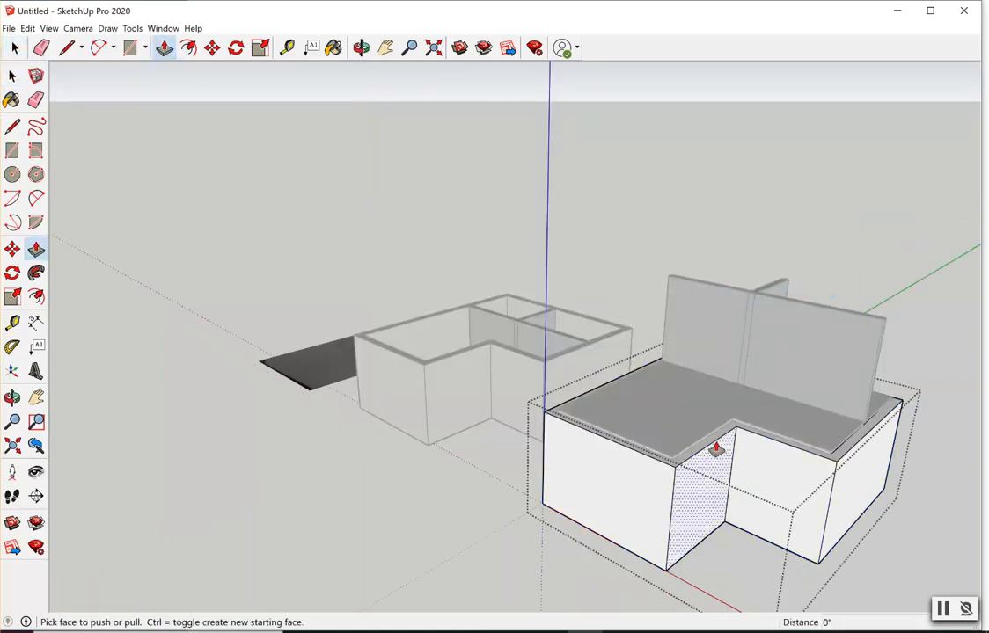
drag(714, 444, 748, 312)
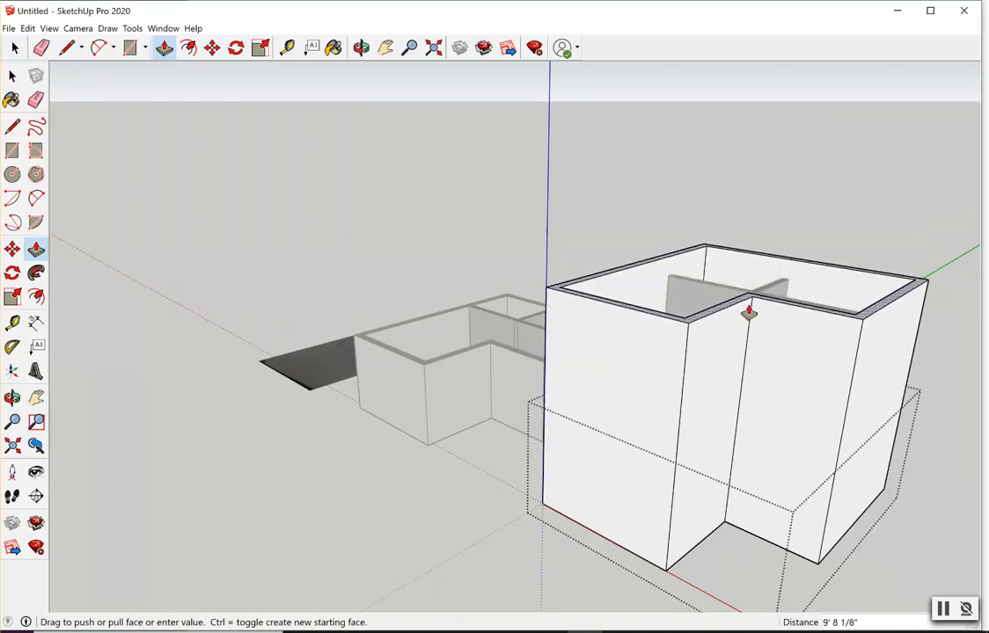
text(8)
key(Return)
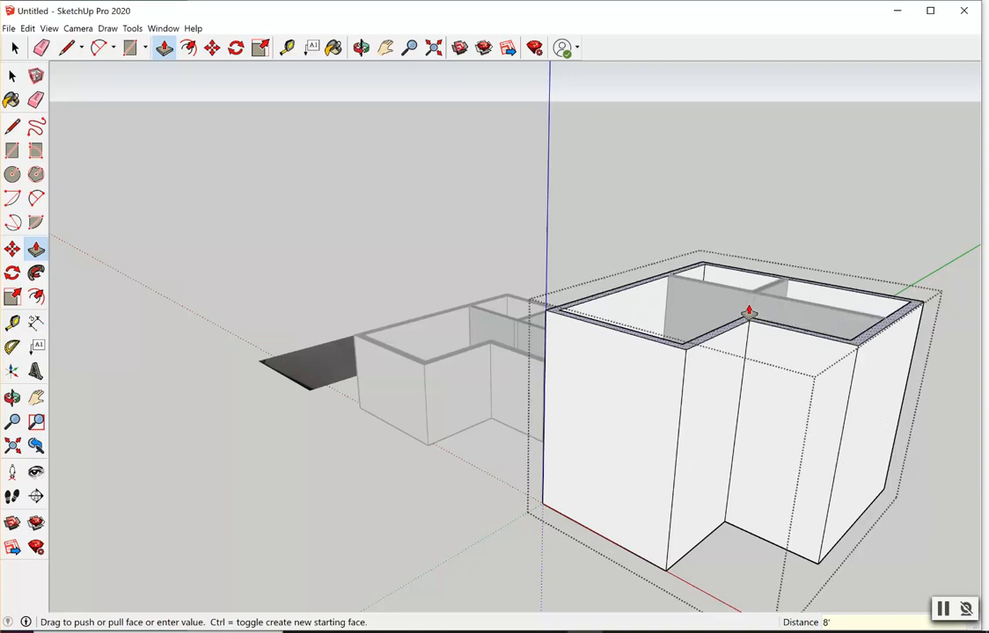
click(362, 49)
click(14, 48)
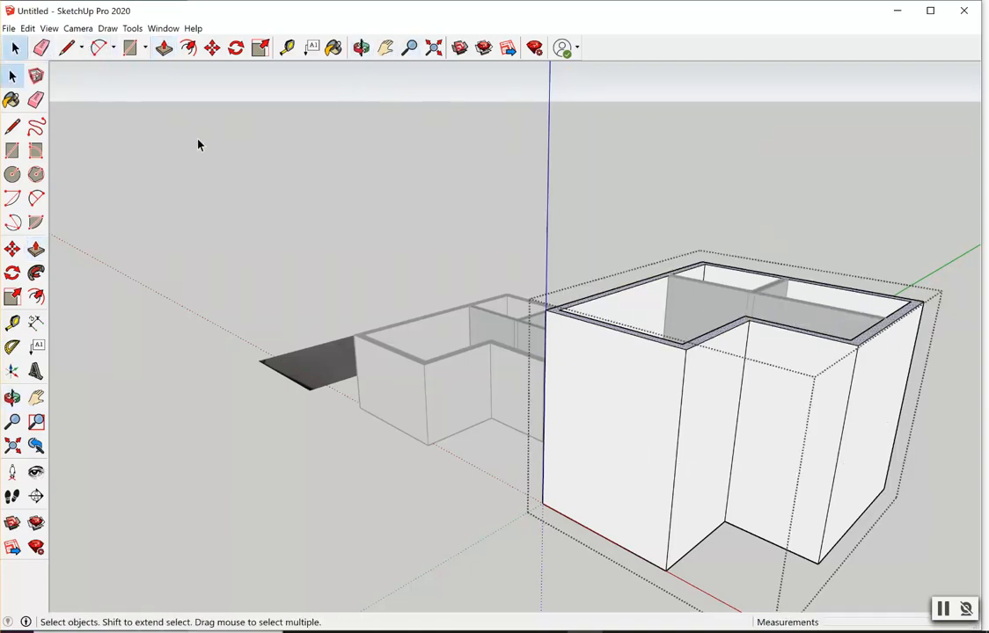
click(212, 174)
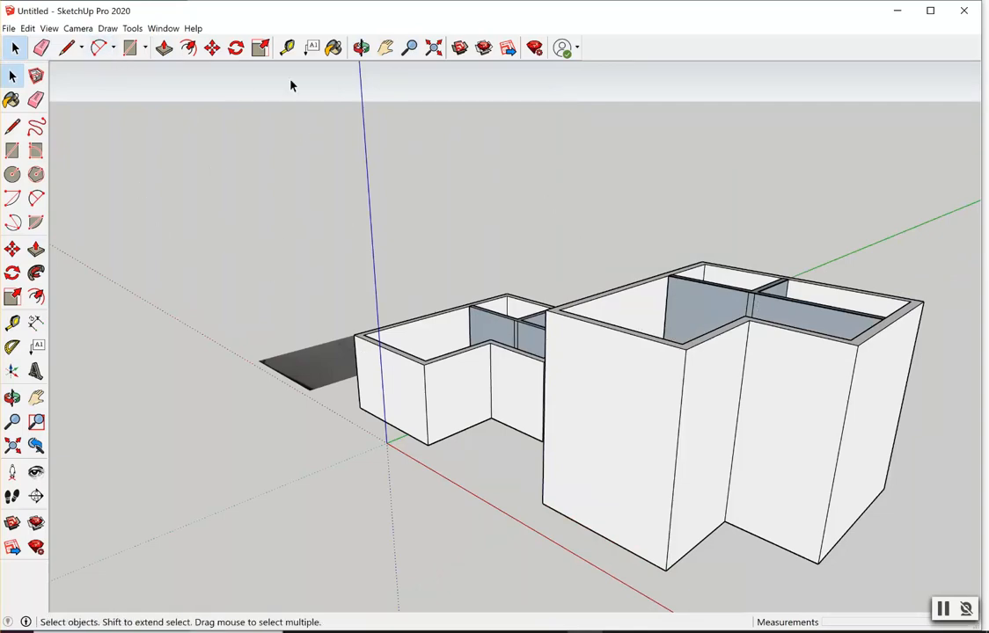
Examine the raised exterior walls of the copied building beside the original from the front.
click(362, 48)
drag(622, 404, 737, 439)
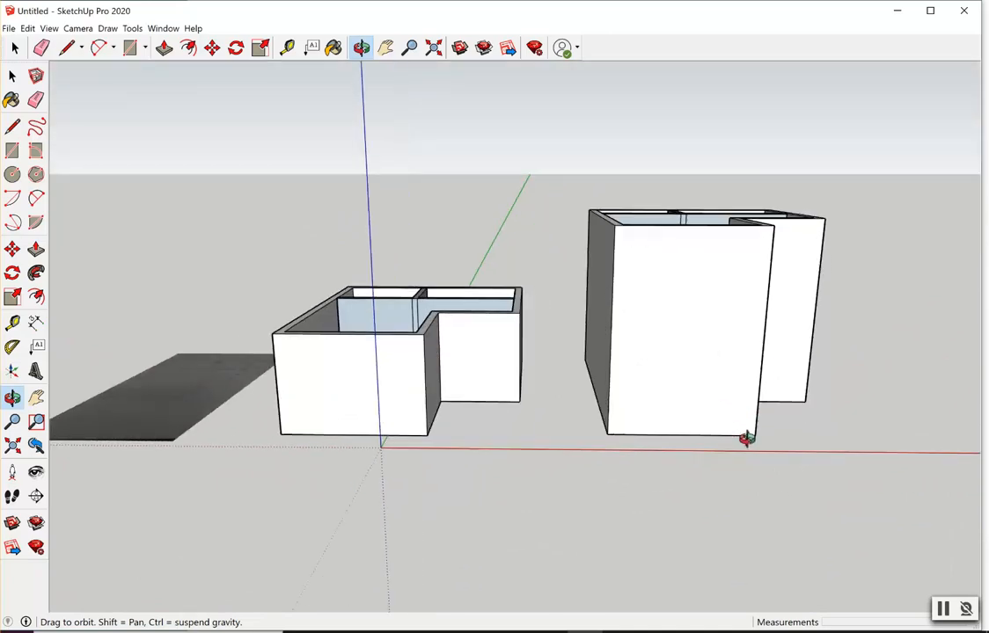